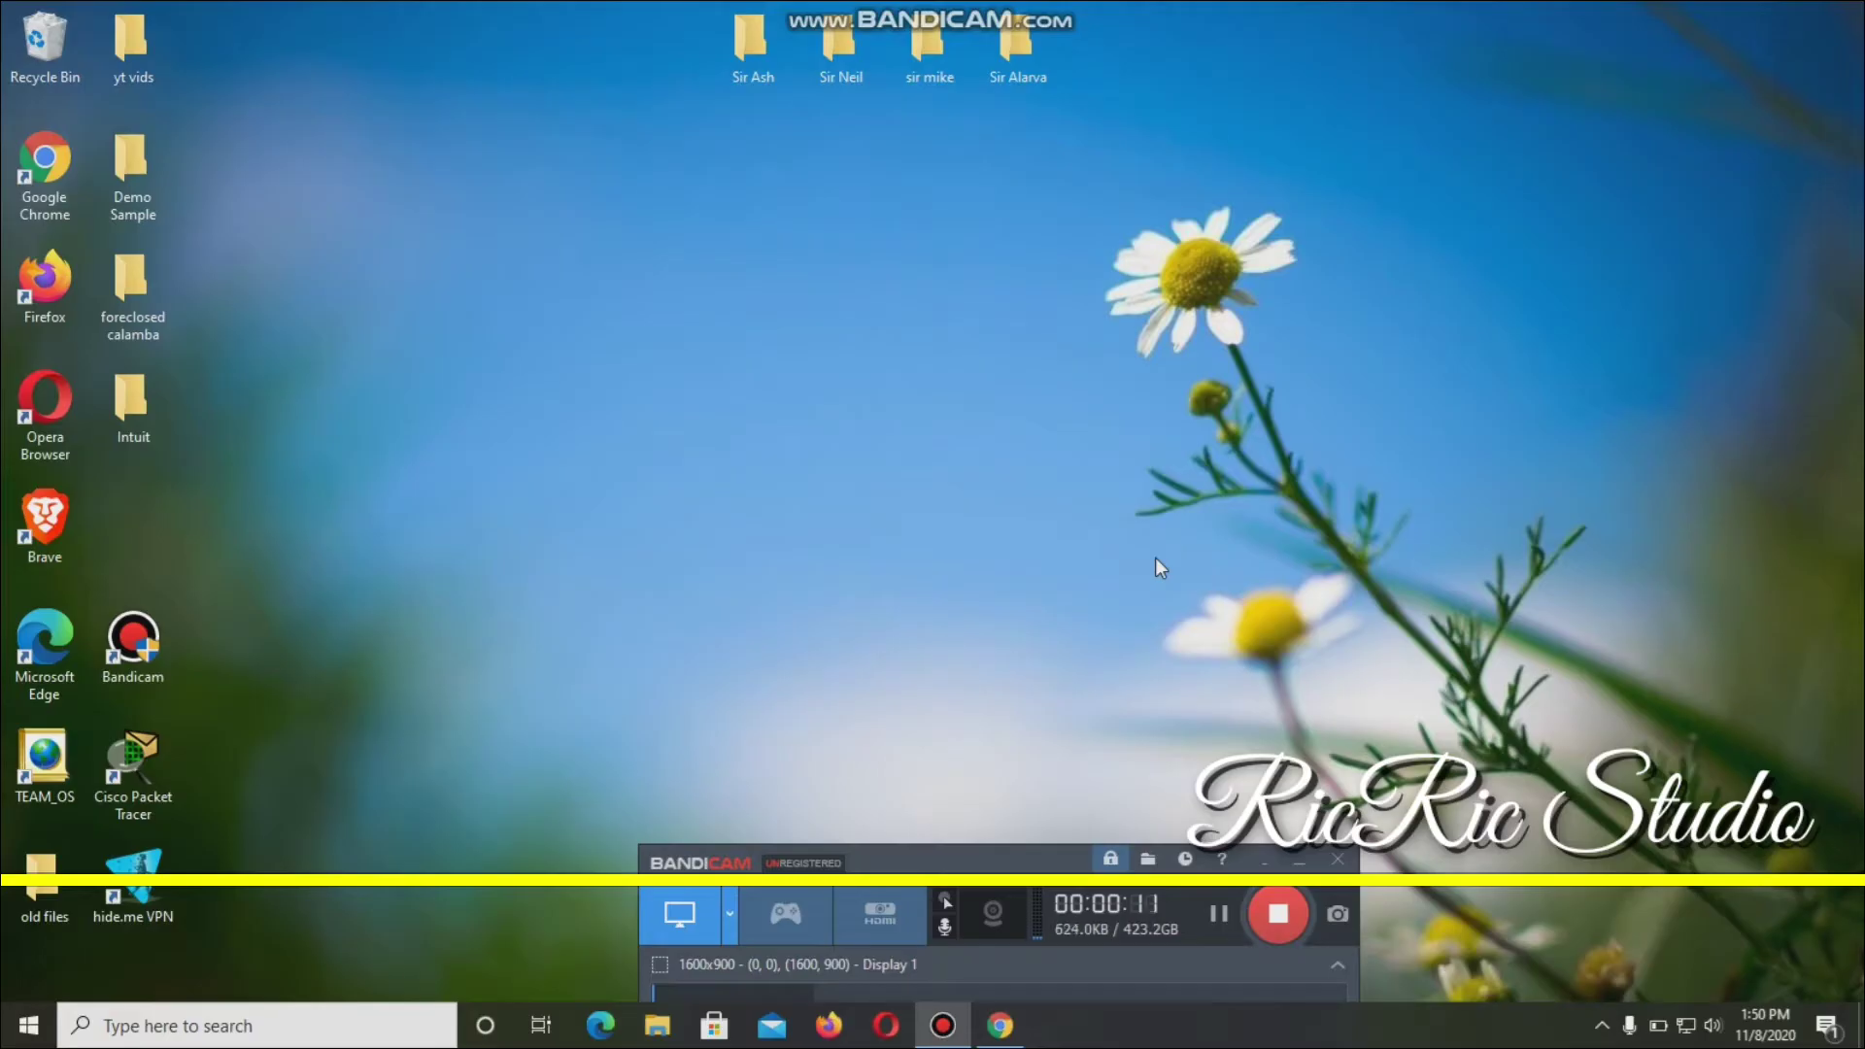
# Launch Cisco Packet Tracer from its desktop shortcut.
pyautogui.click(132, 782)
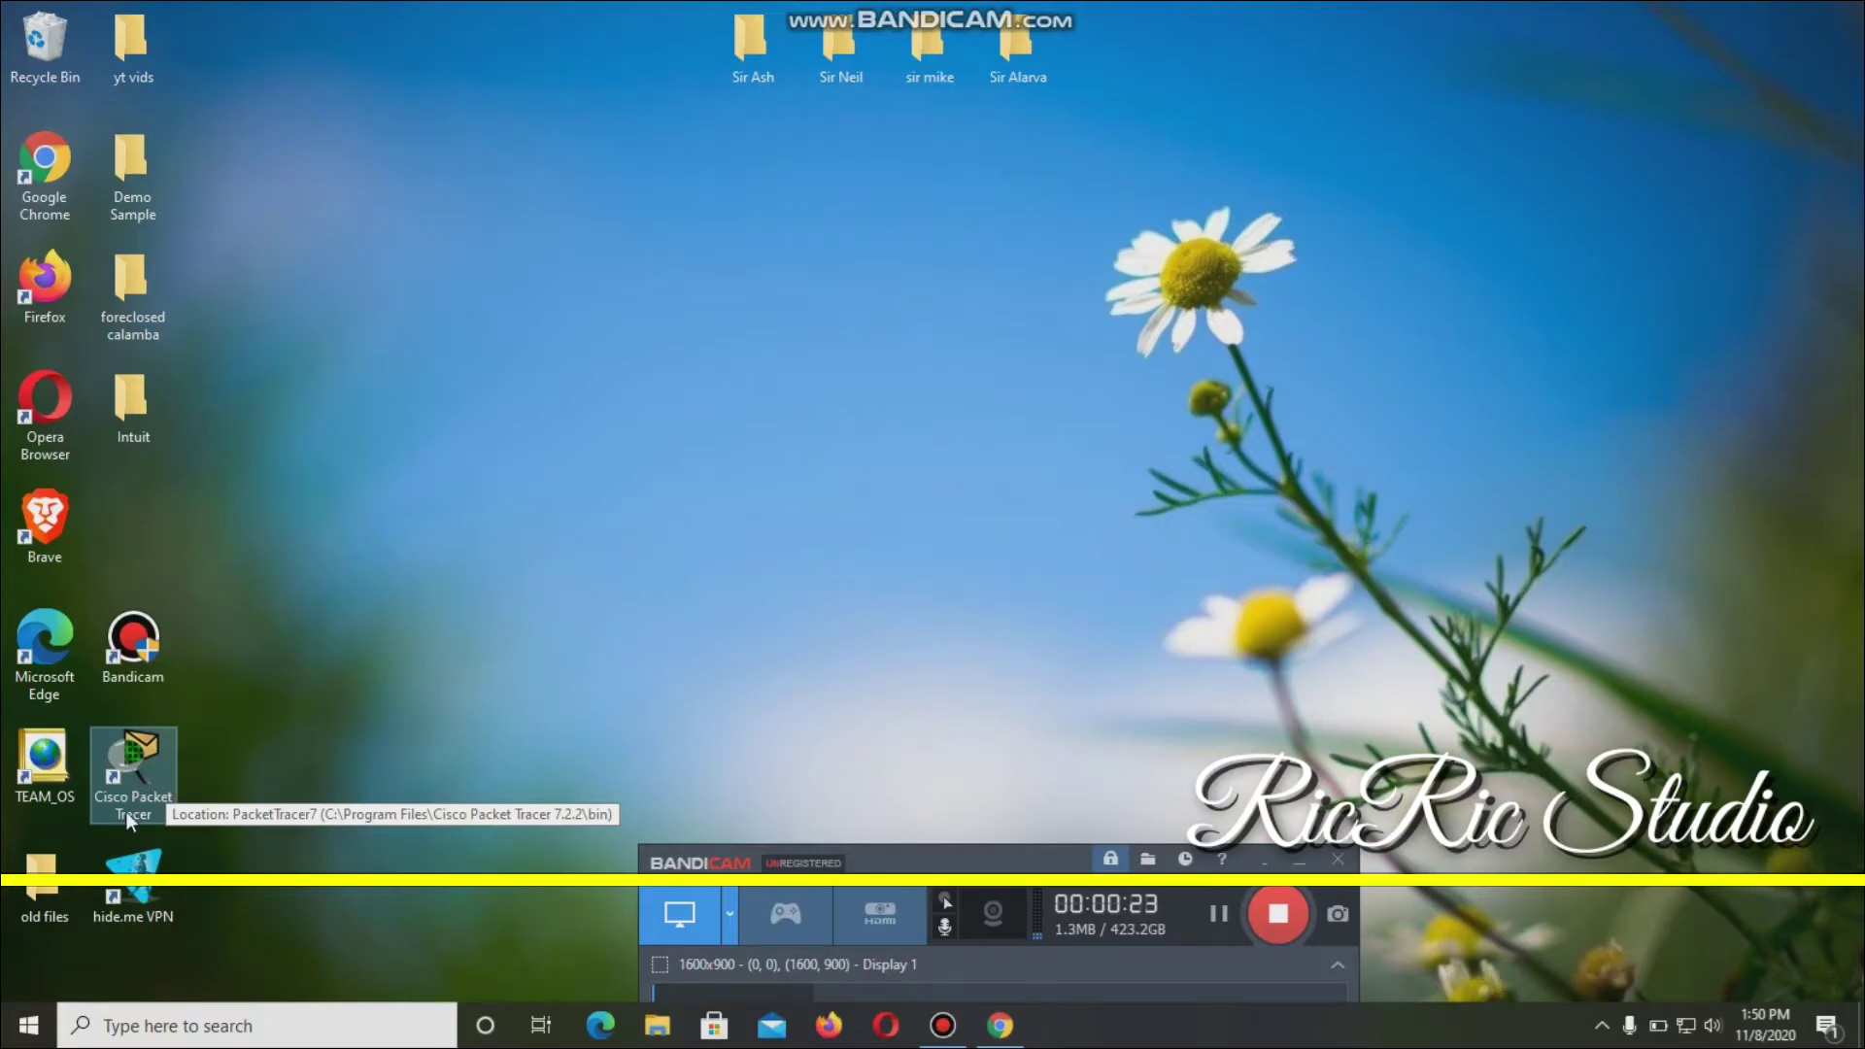
pyautogui.doubleClick(146, 766)
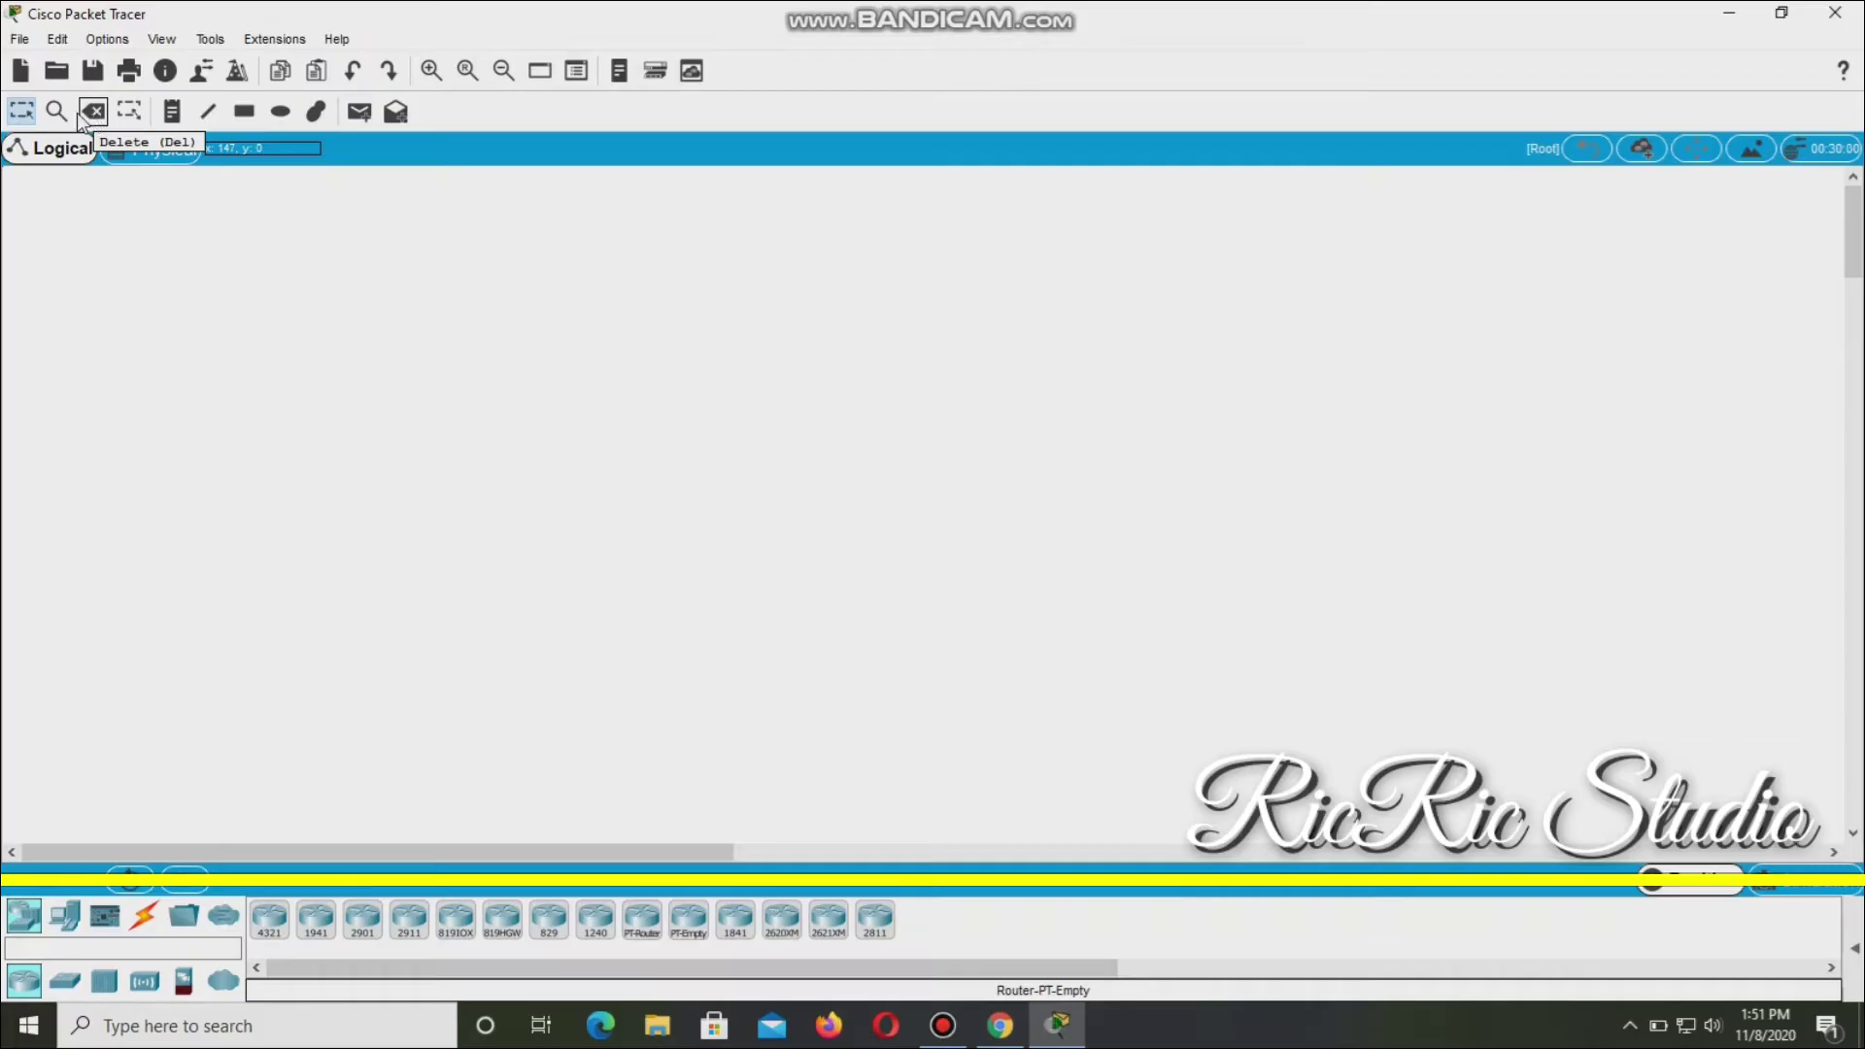
# Place a generic PC0 in the upper left and Server0 below it.
pyautogui.click(24, 114)
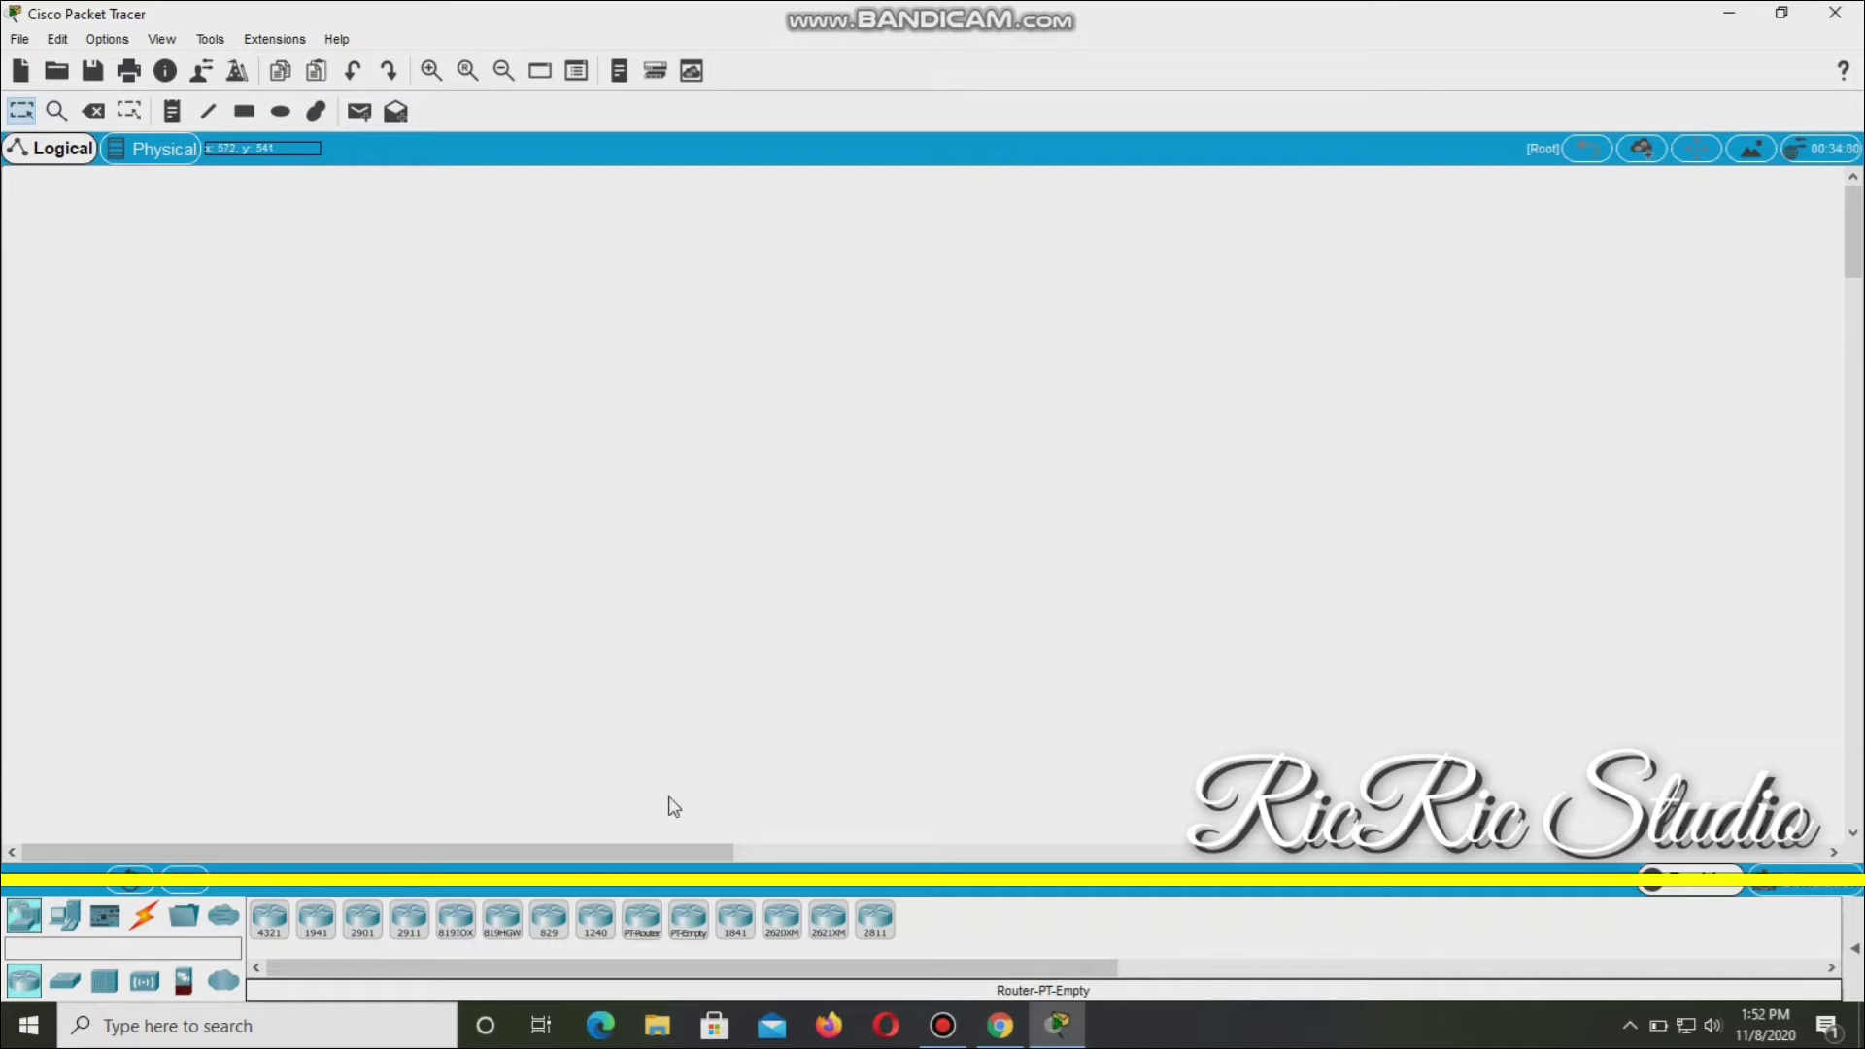
pyautogui.click(65, 918)
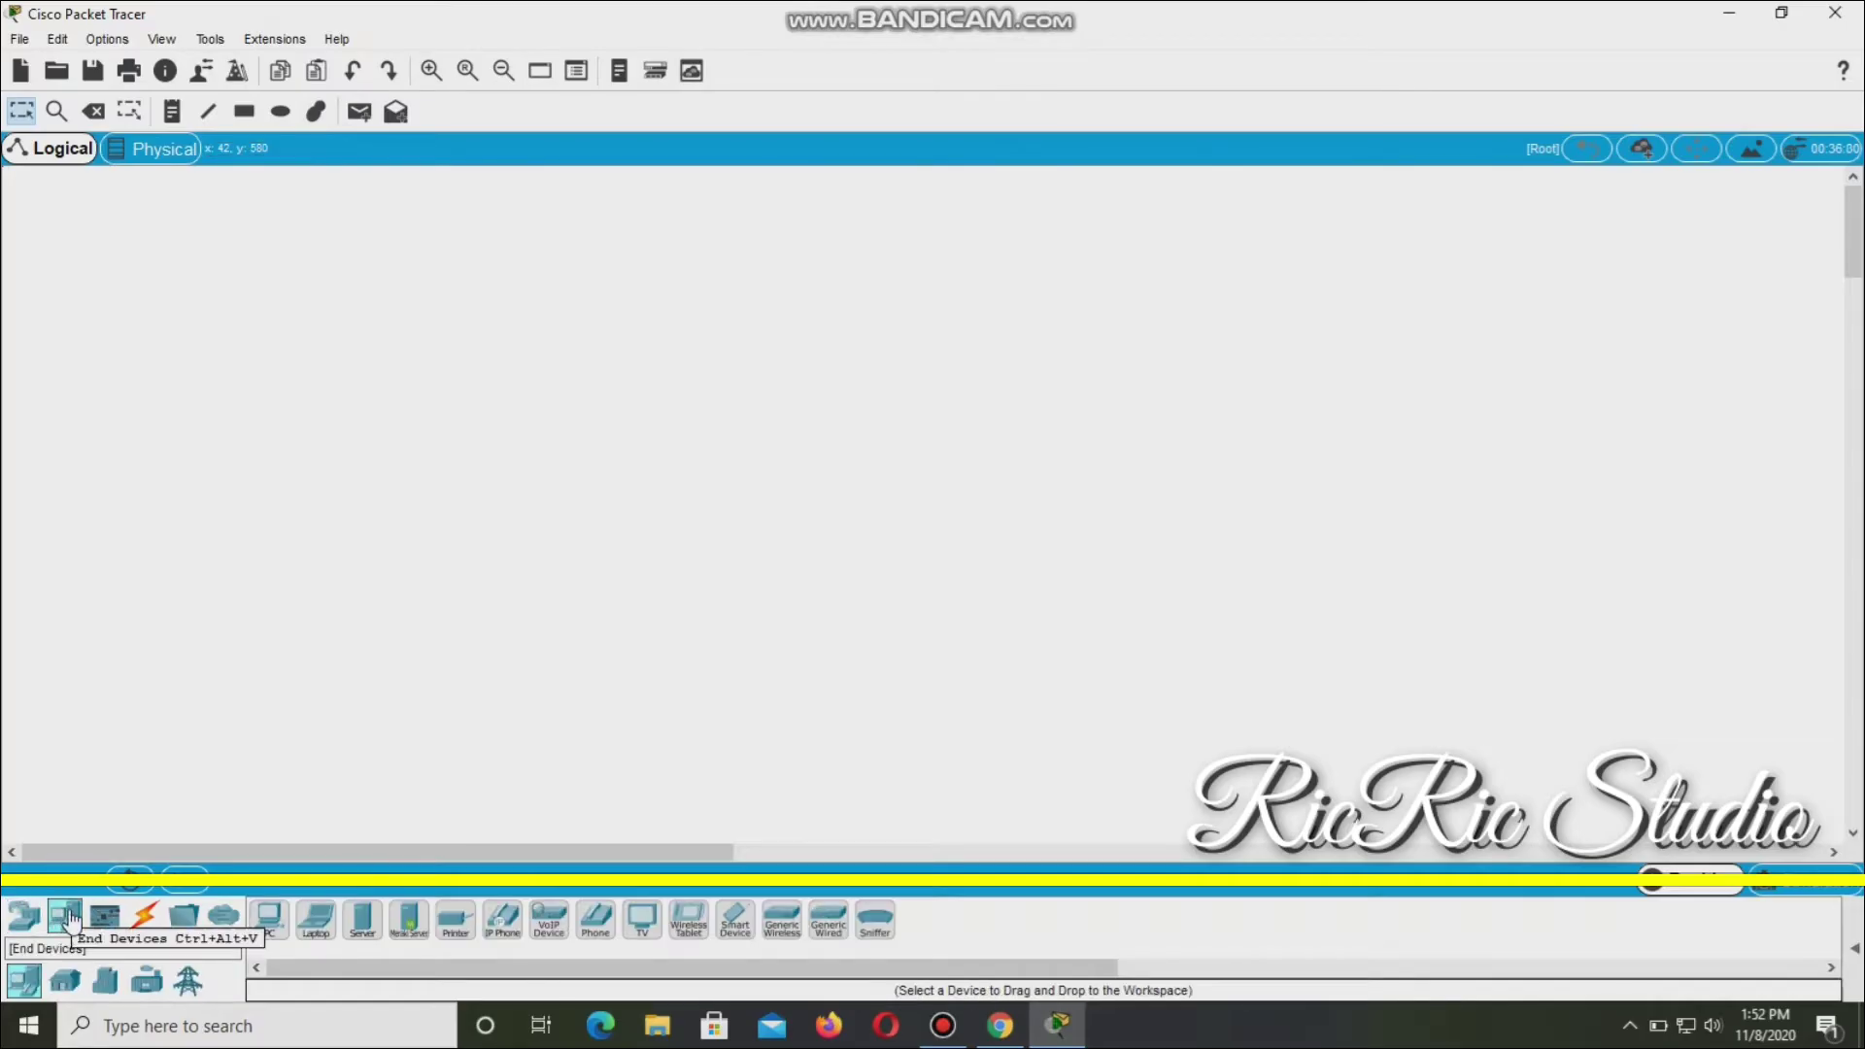
pyautogui.click(269, 918)
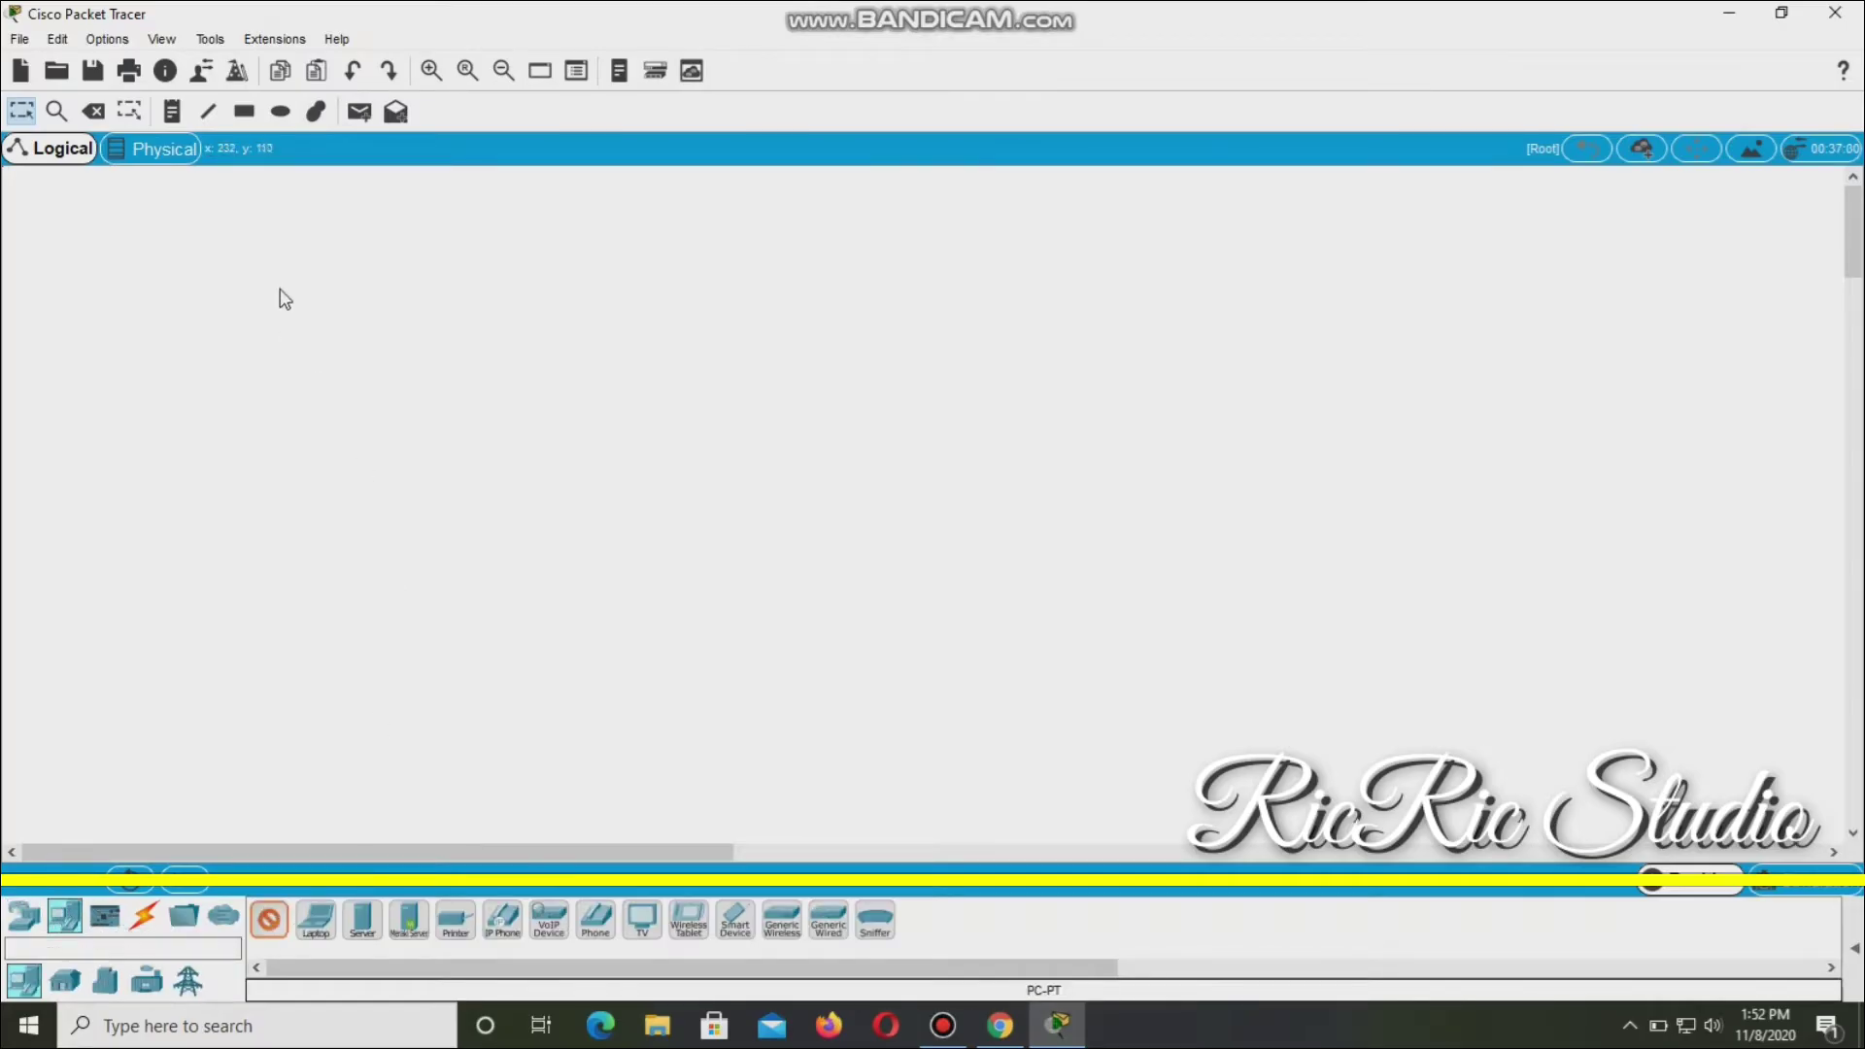
pyautogui.click(336, 301)
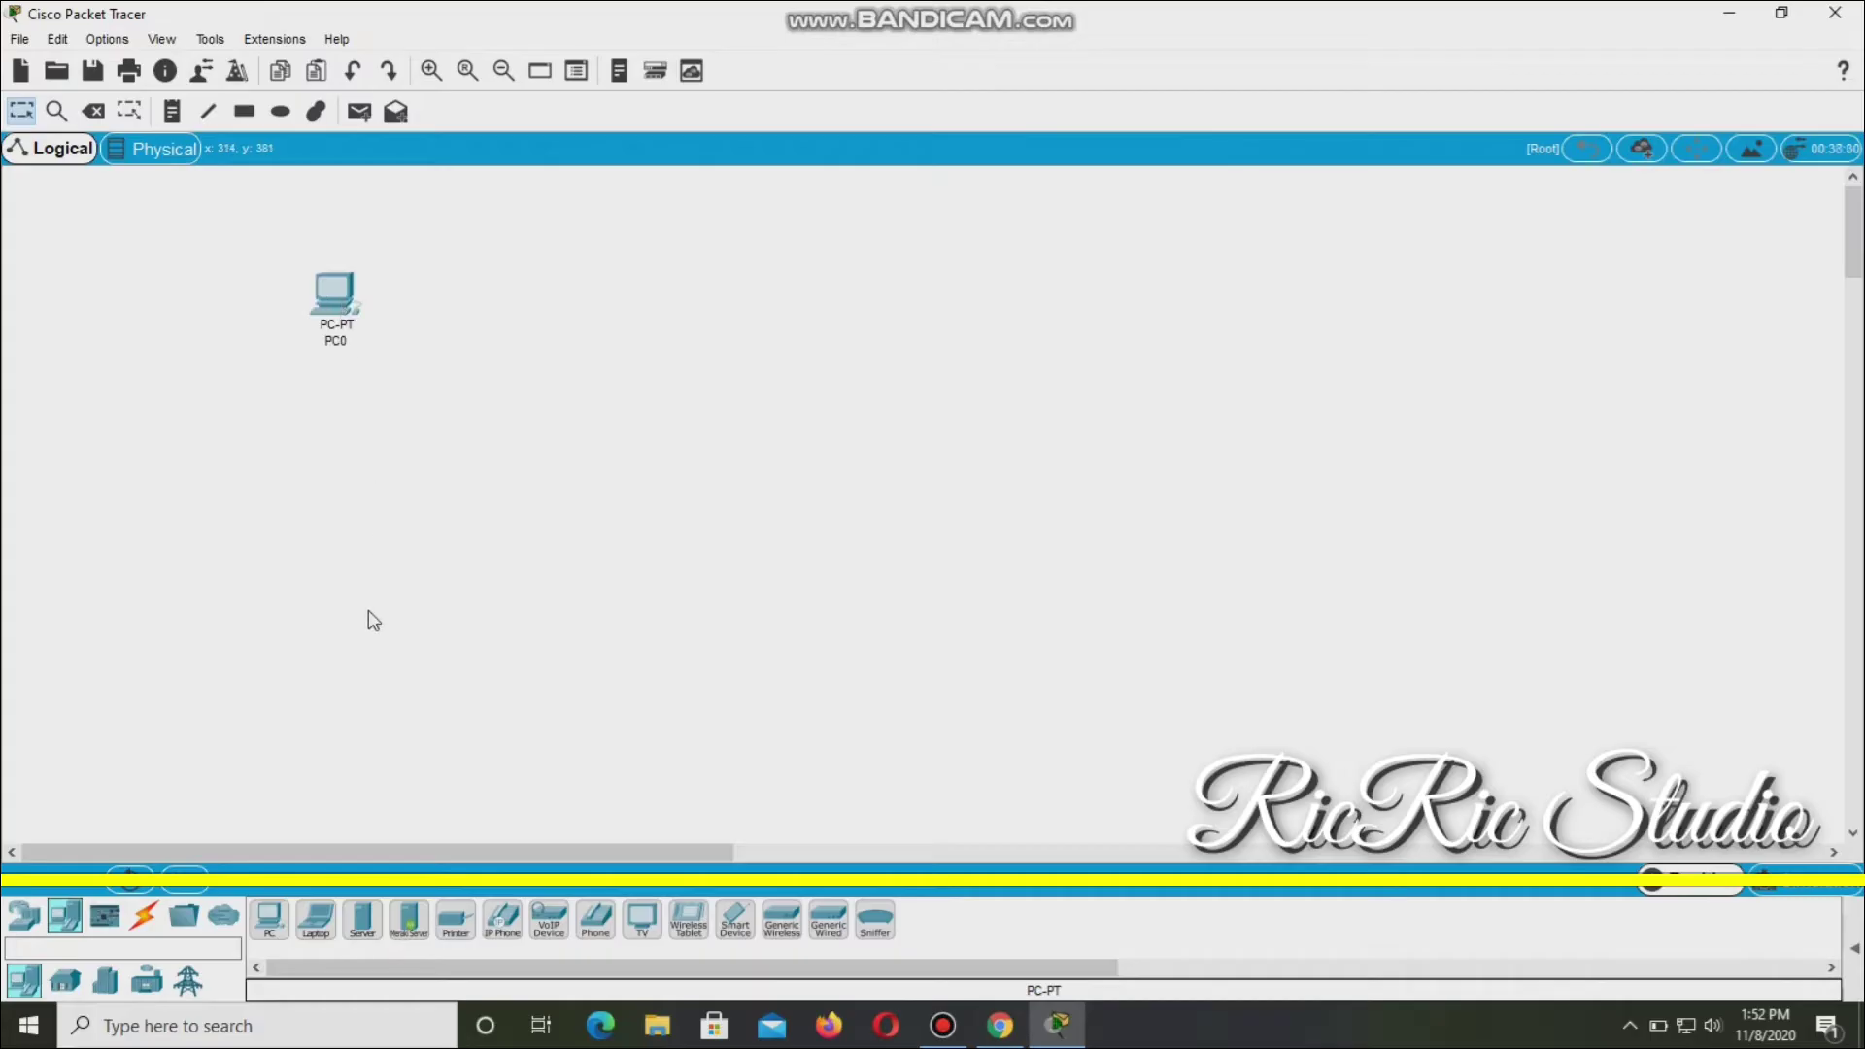
pyautogui.click(368, 906)
pyautogui.click(327, 545)
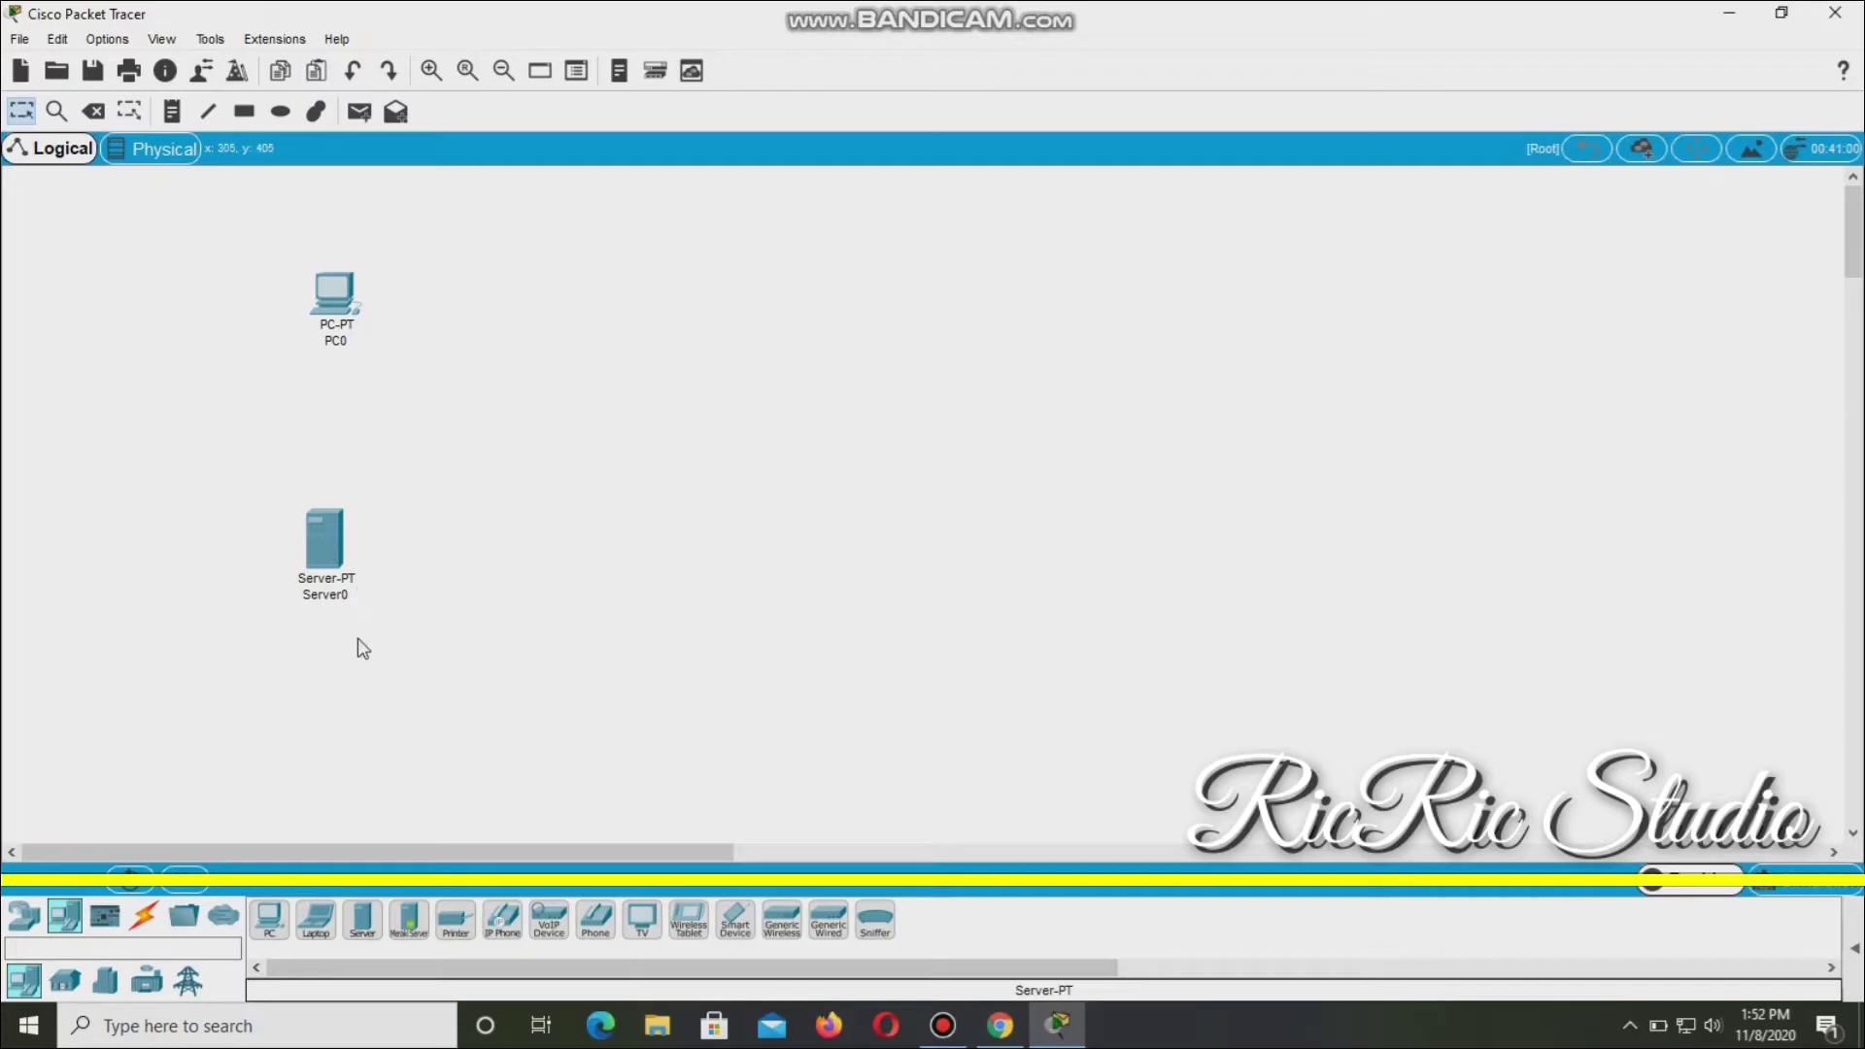
# Add a 2960 Switch0 between them and an 1841 Router0 to its right.
pyautogui.click(26, 917)
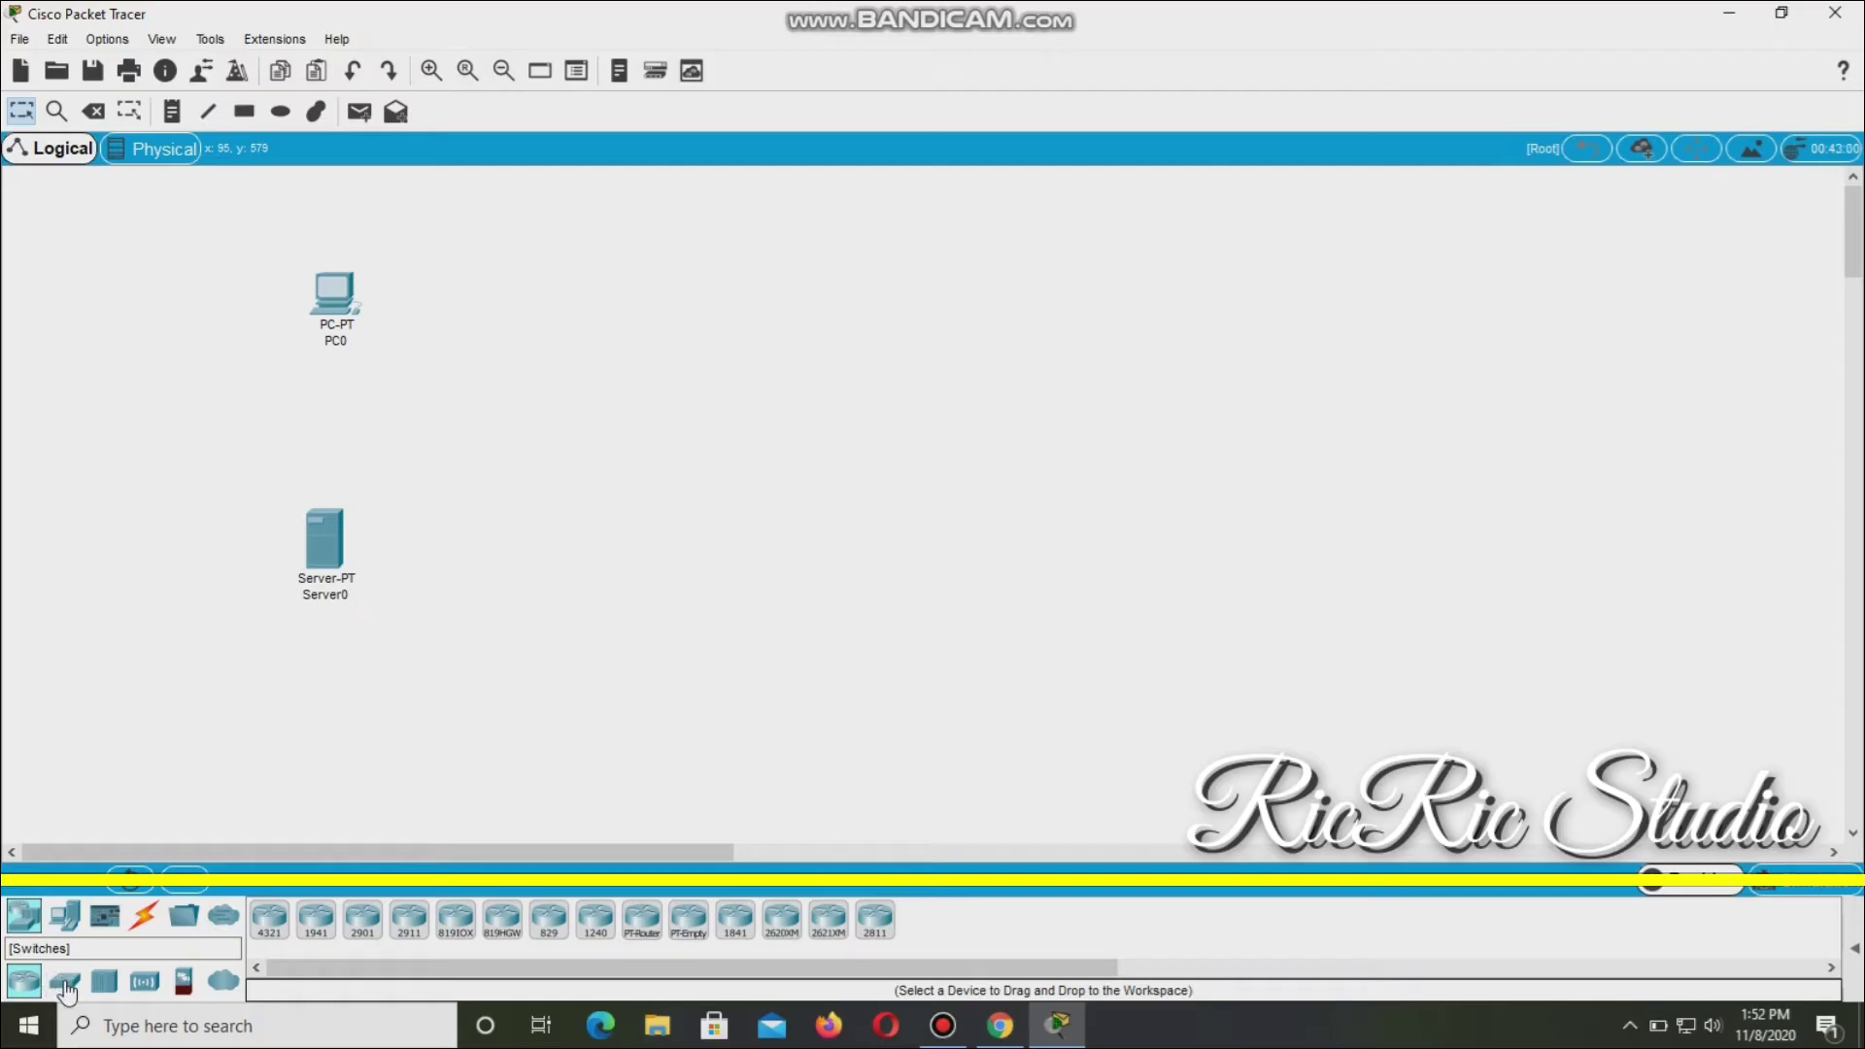
pyautogui.click(65, 982)
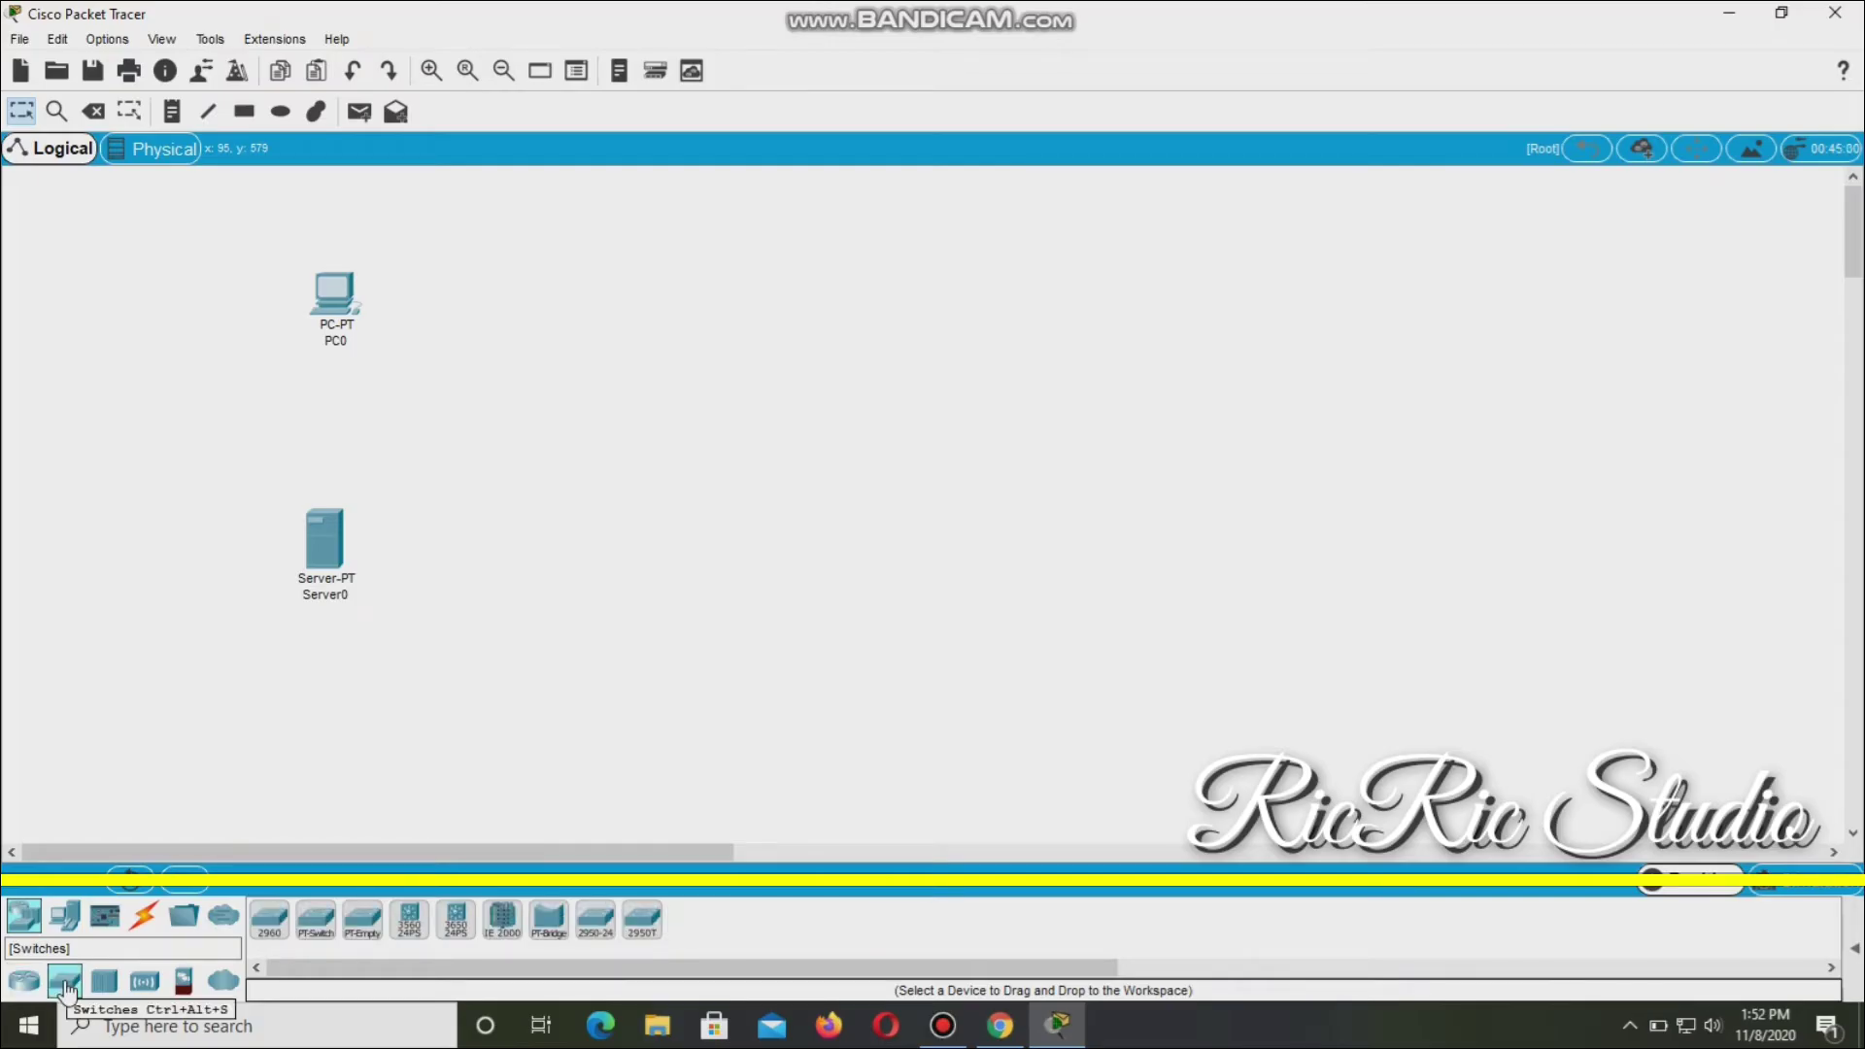
pyautogui.click(269, 918)
pyautogui.click(540, 442)
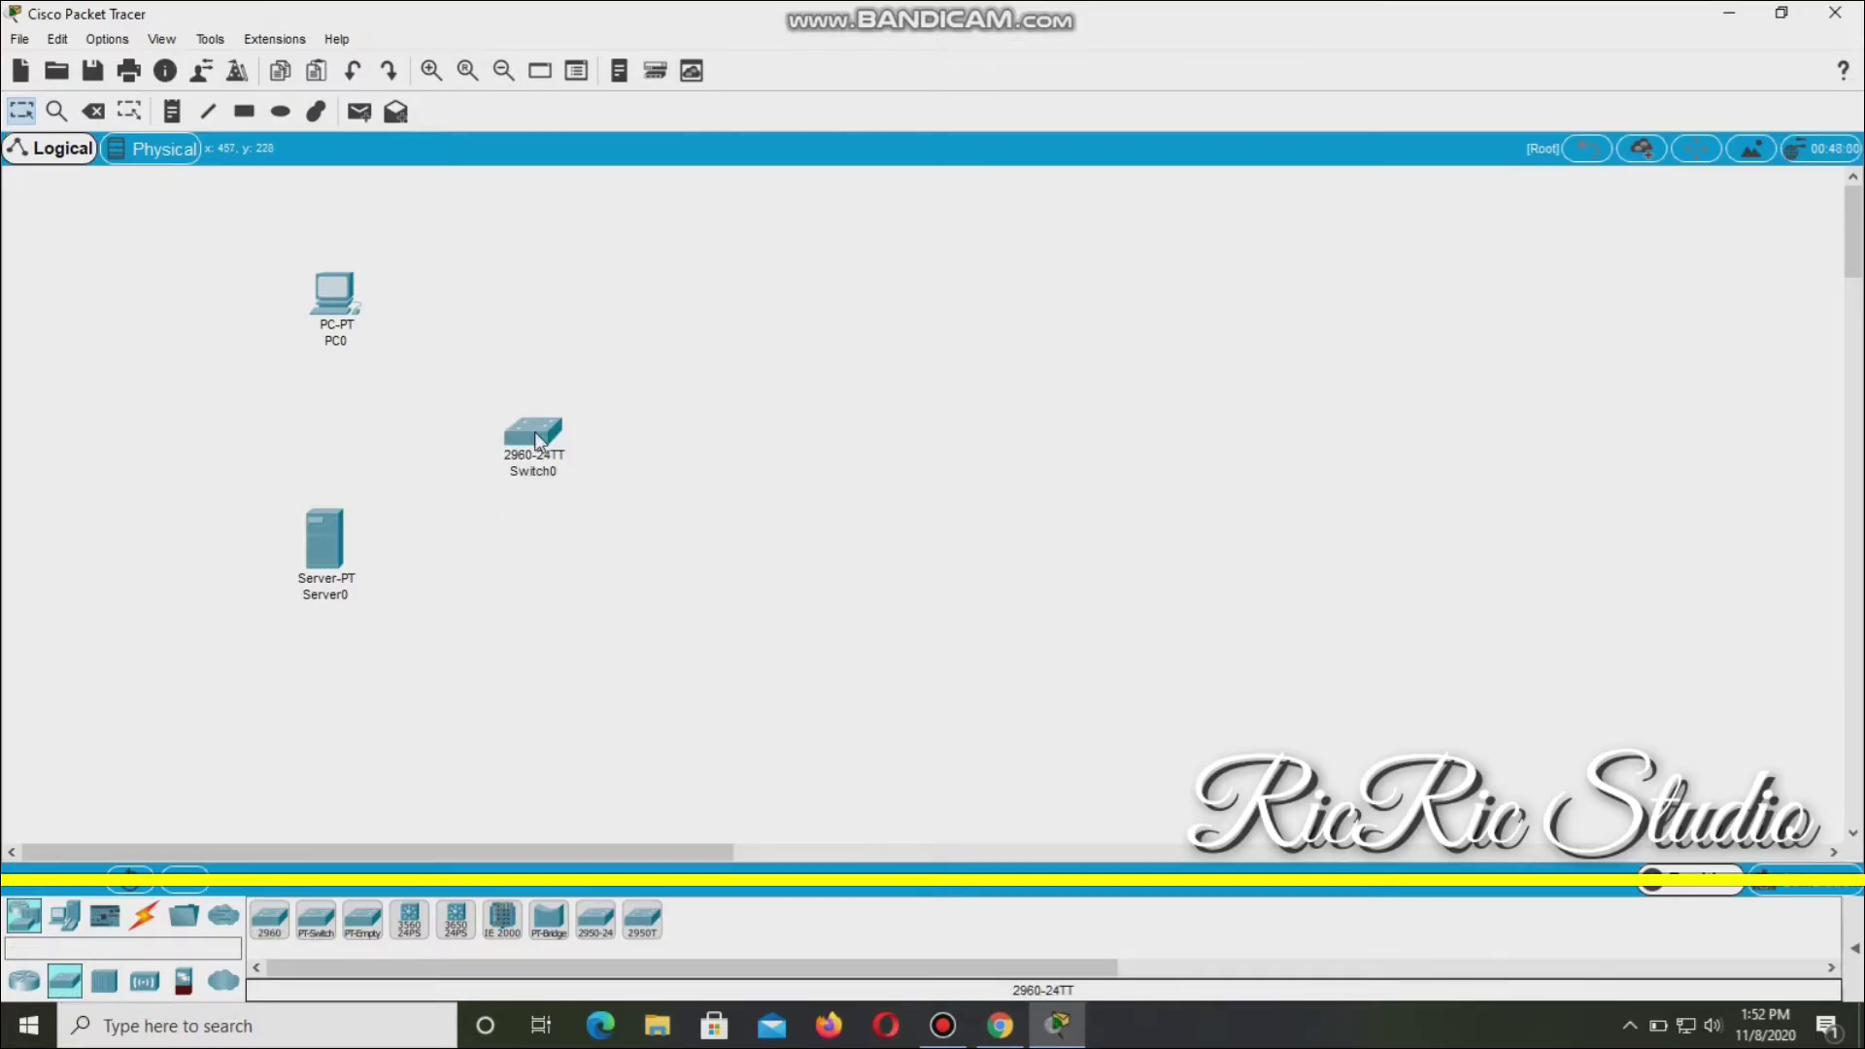
pyautogui.click(25, 980)
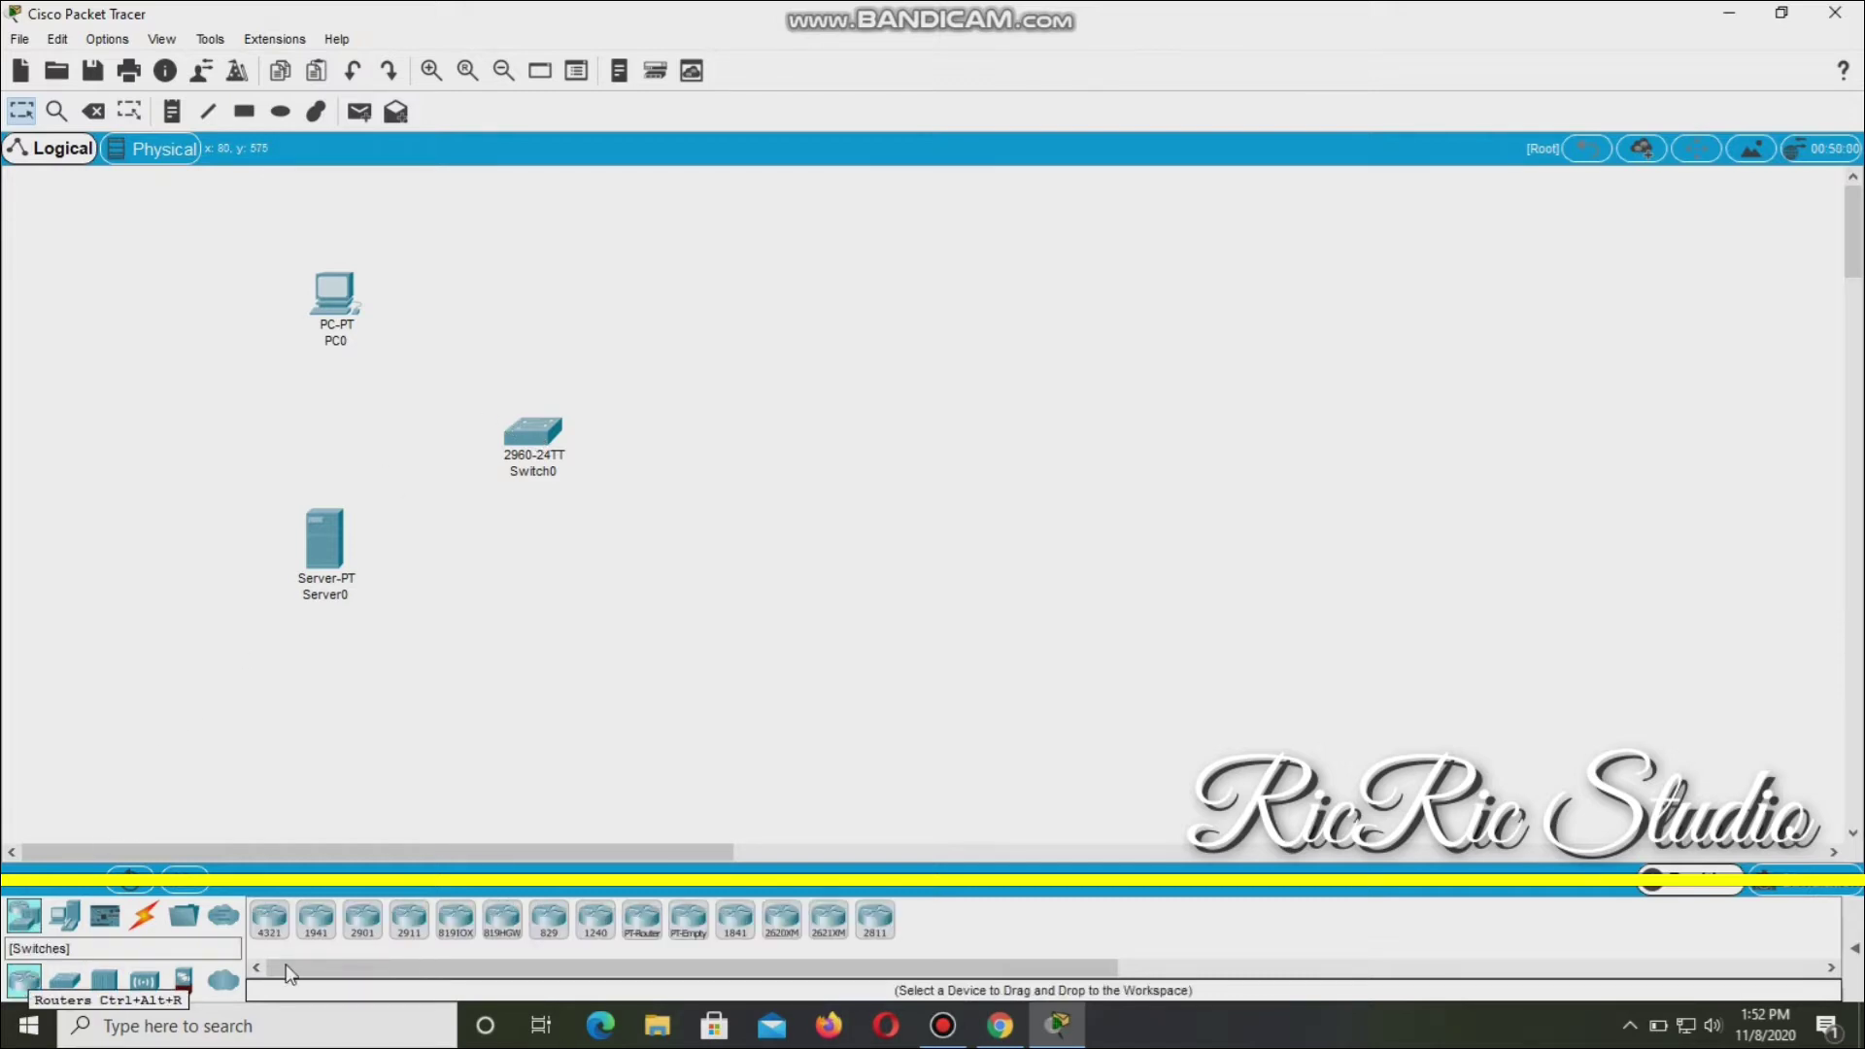
pyautogui.click(749, 925)
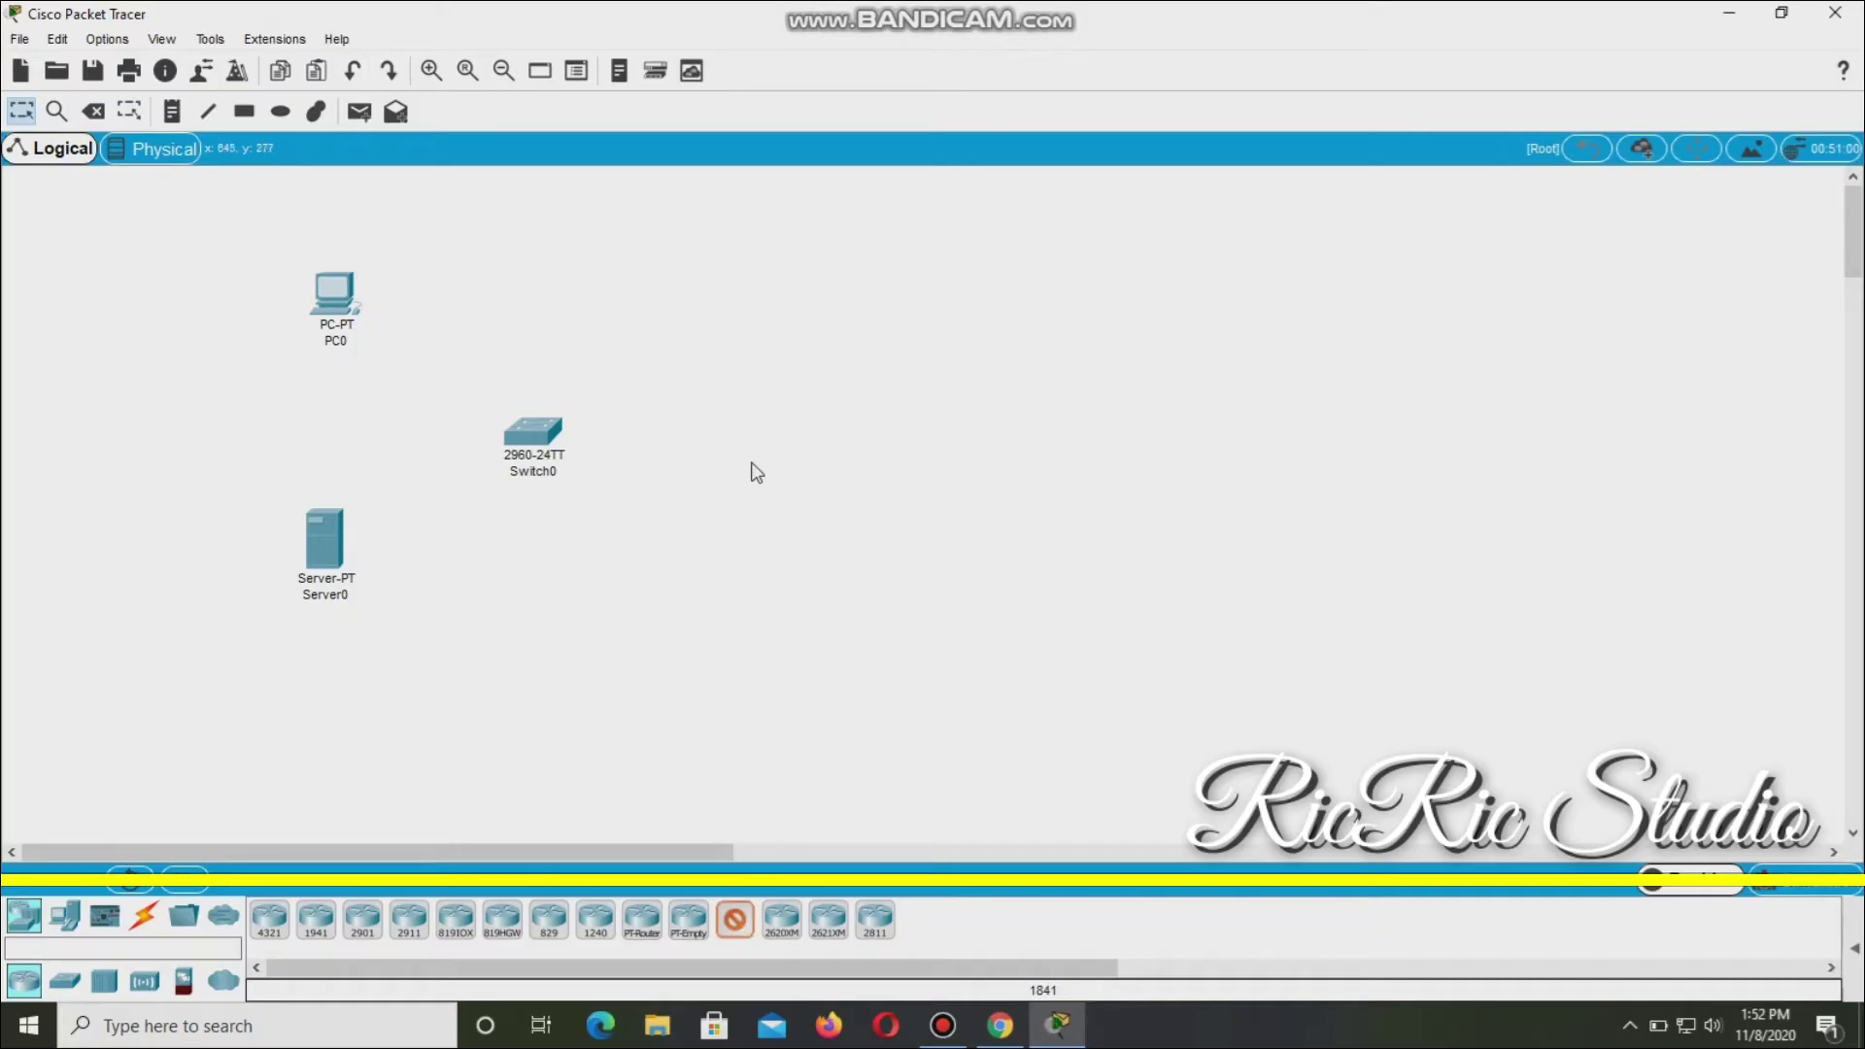
pyautogui.click(783, 433)
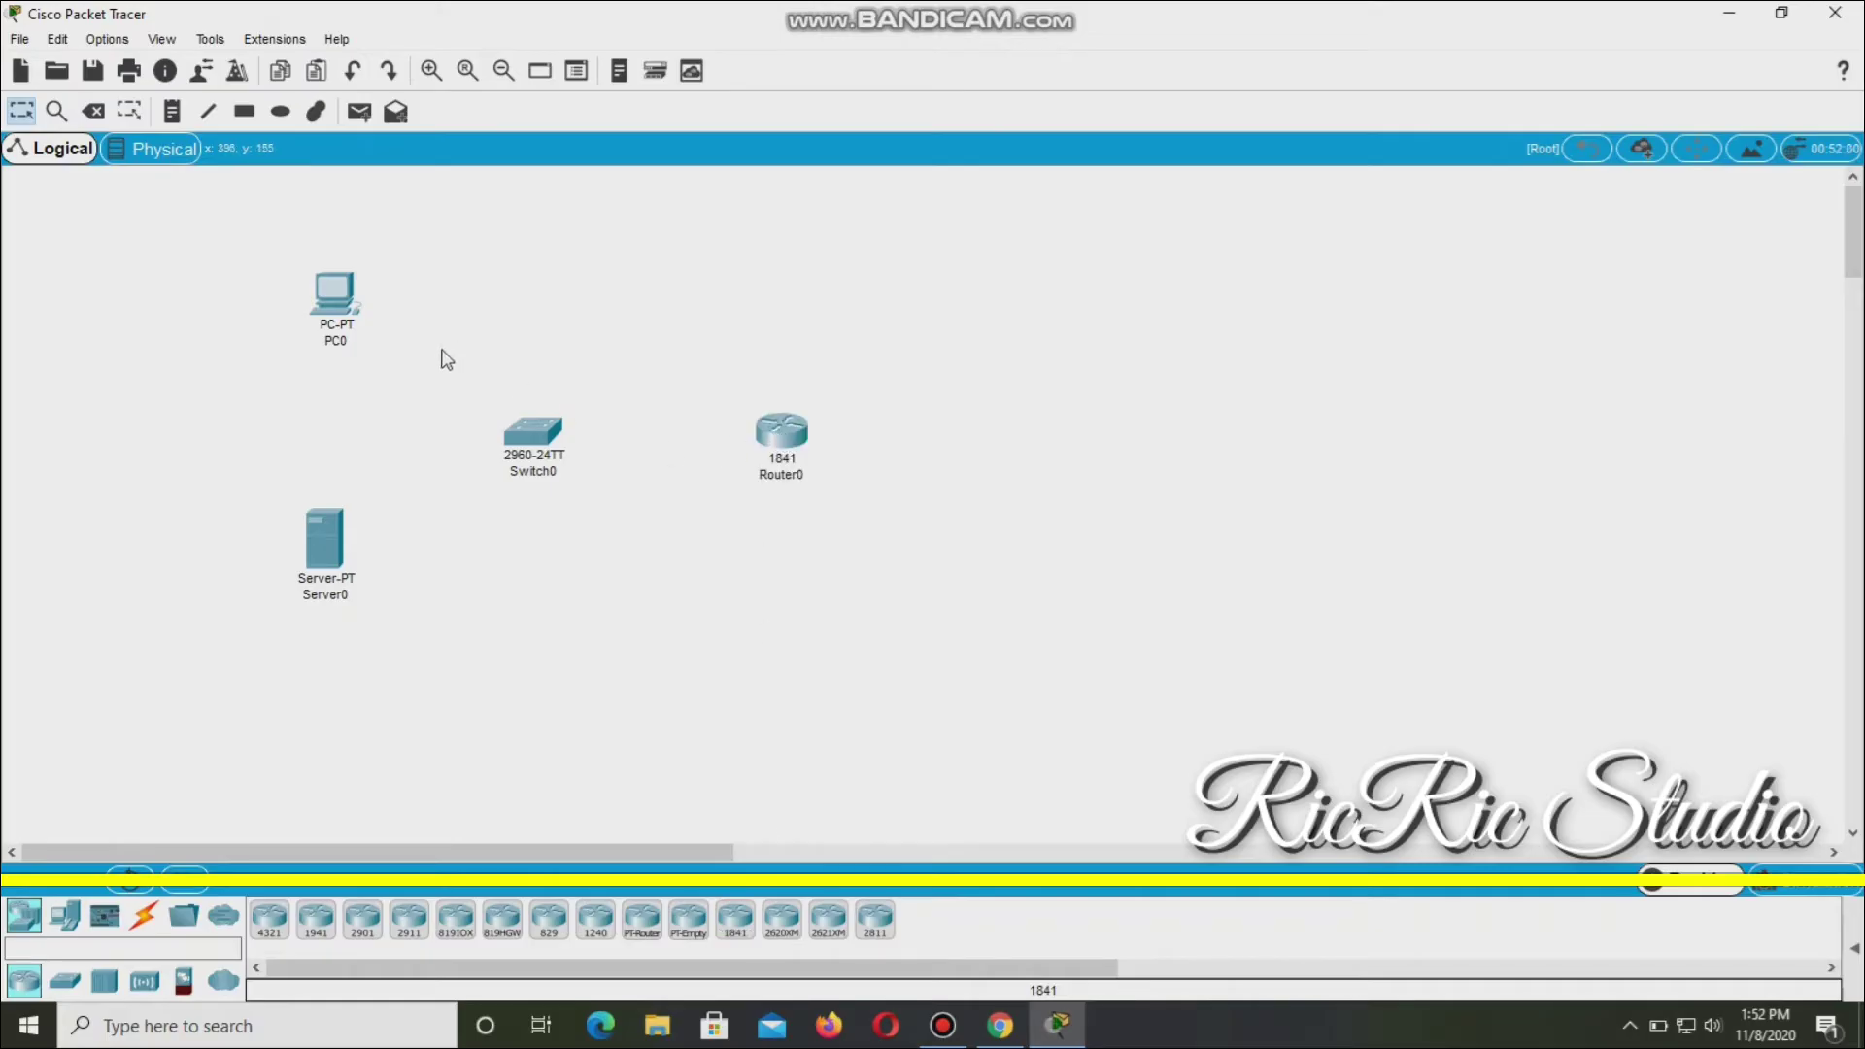
# Relabel PC0 as 'Customer PC' and Server0 as 'Local Server'.
pyautogui.click(331, 341)
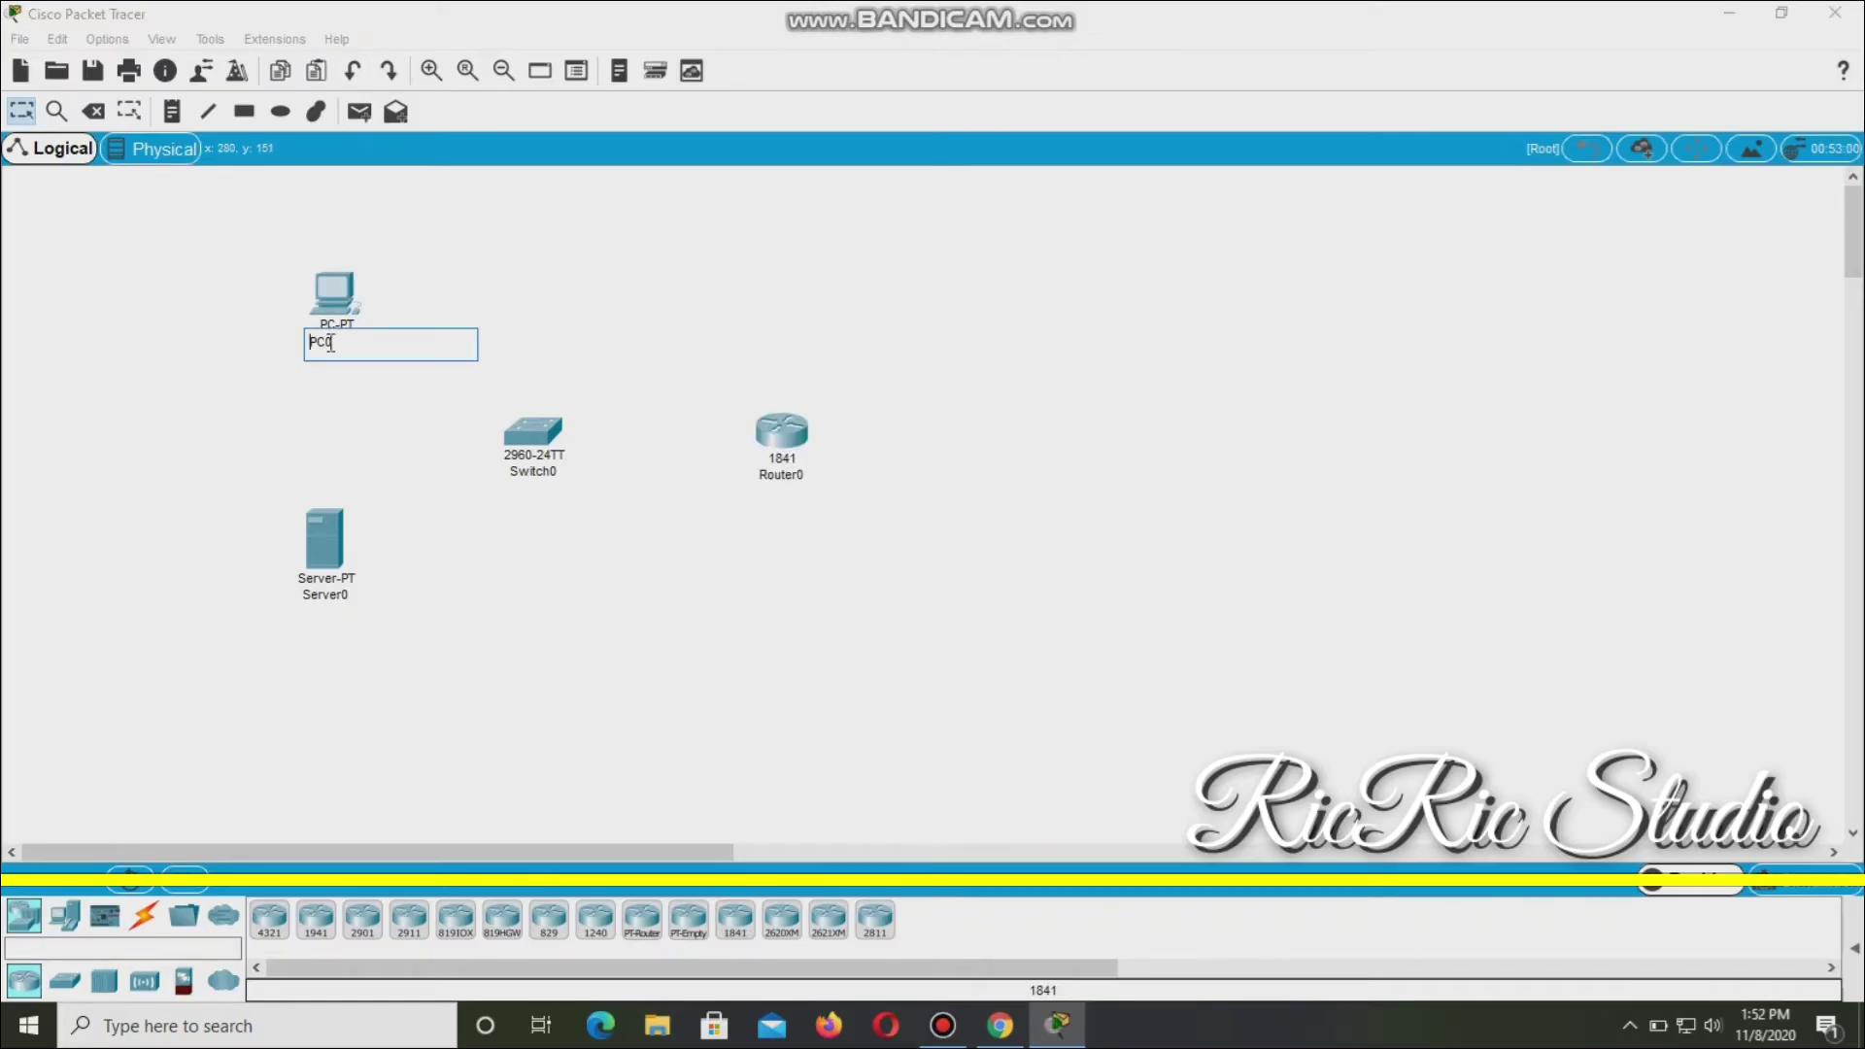
pyautogui.write('Customer')
pyautogui.click(438, 338)
pyautogui.press('BackSpace')
pyautogui.click(309, 598)
pyautogui.write('Local Server0')
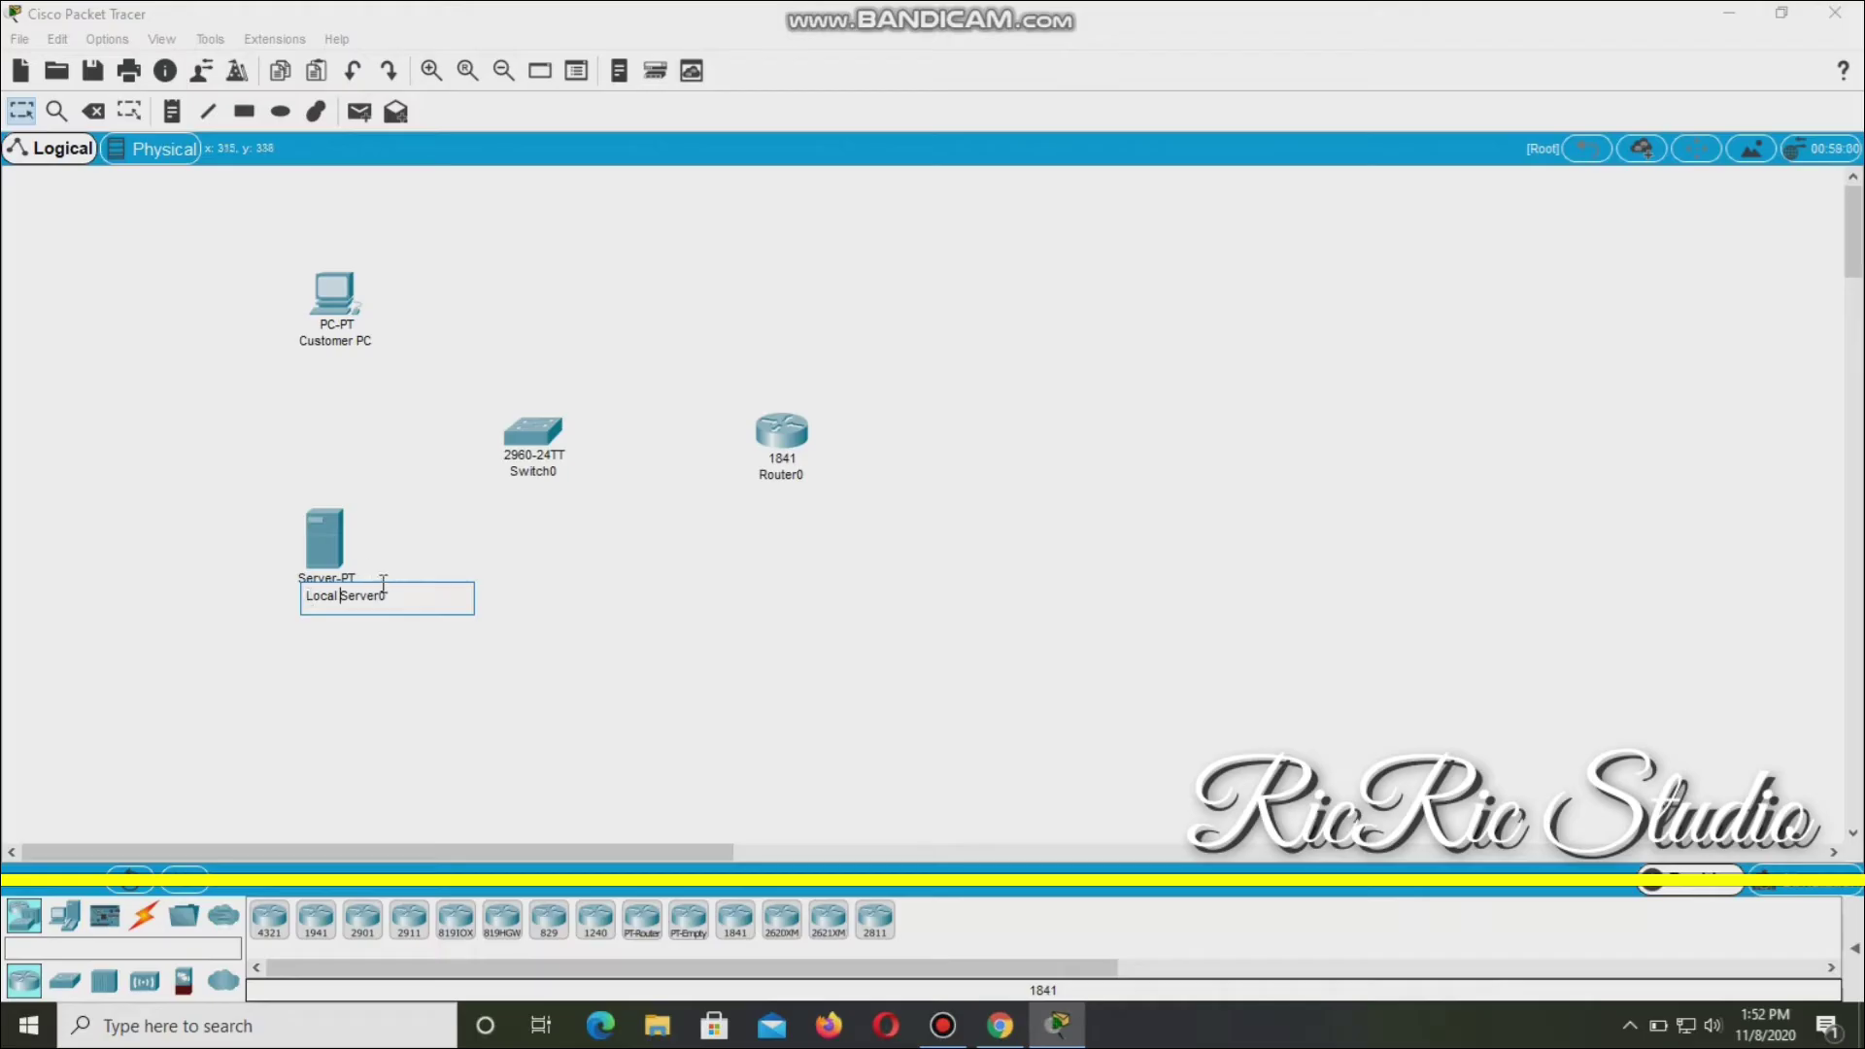
pyautogui.click(420, 597)
pyautogui.press('BackSpace')
# Relabel Switch0 as 'Customer Switch' and Router0 as 'Customer Router'.
pyautogui.click(515, 471)
pyautogui.write('Customer')
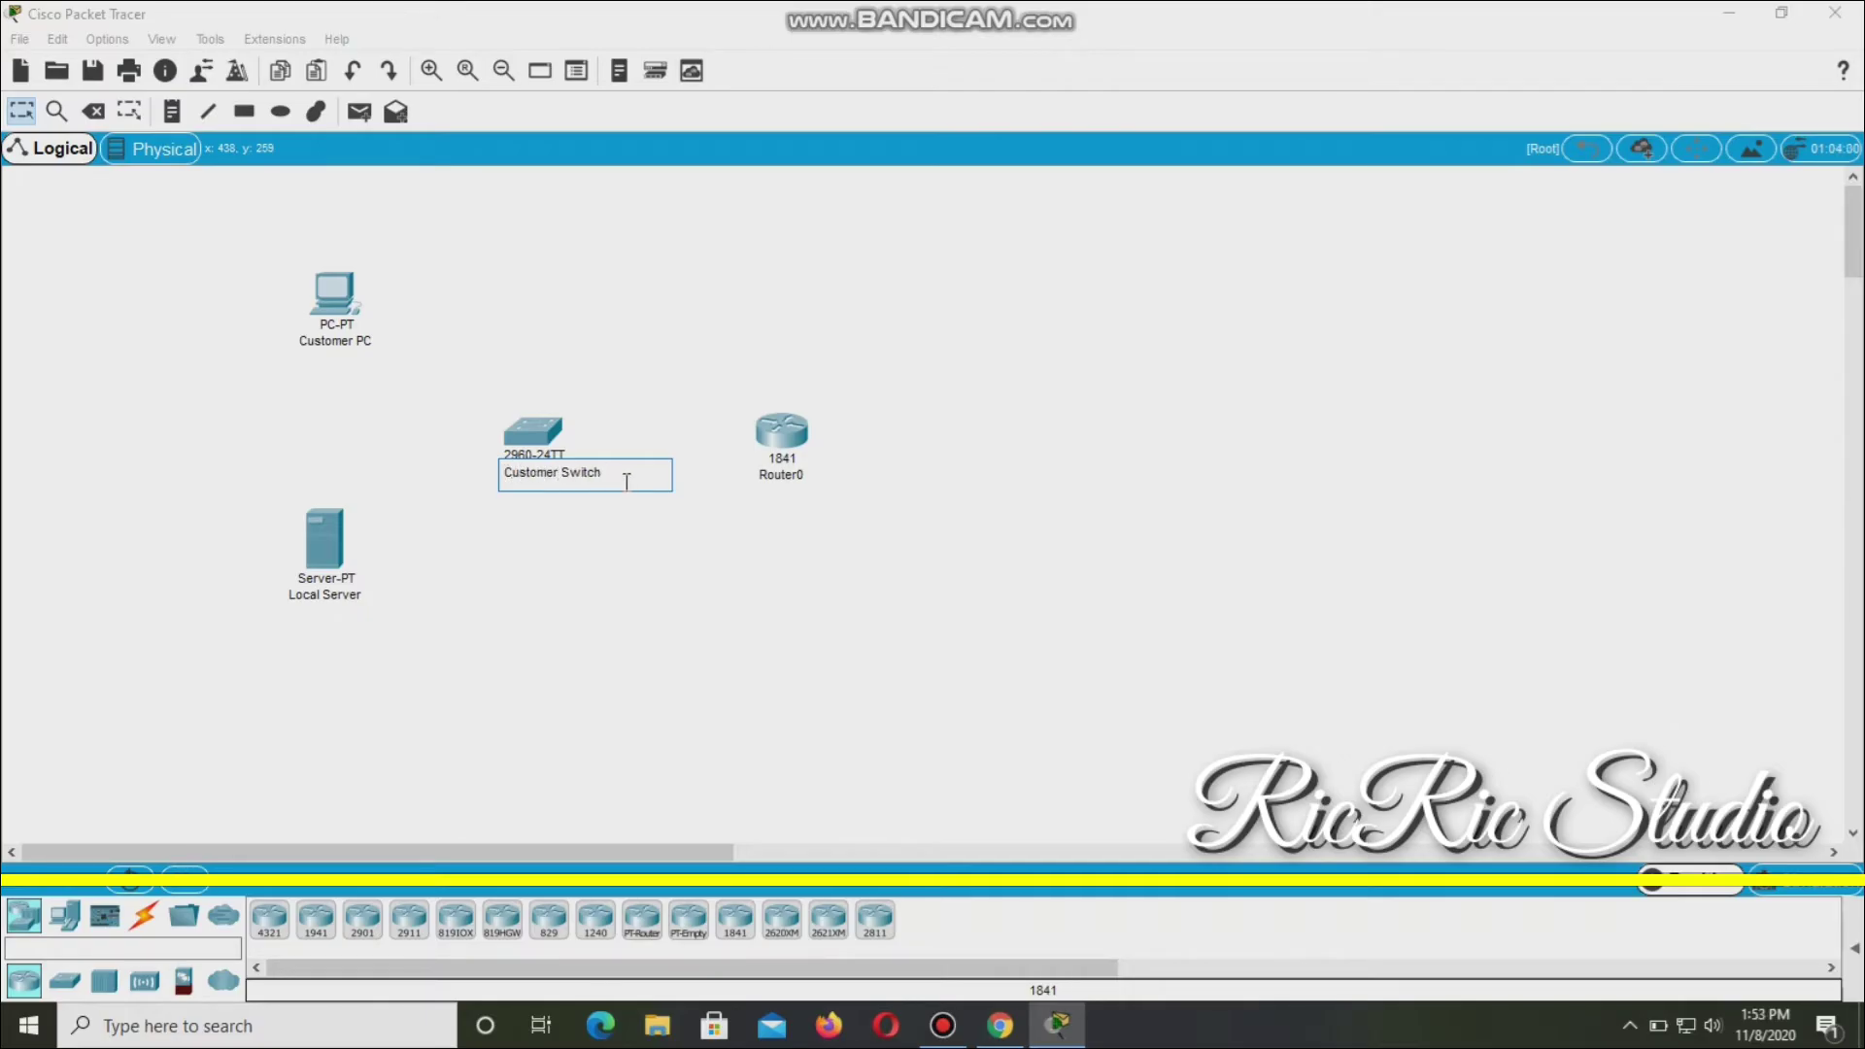
pyautogui.click(770, 478)
pyautogui.write('Customer')
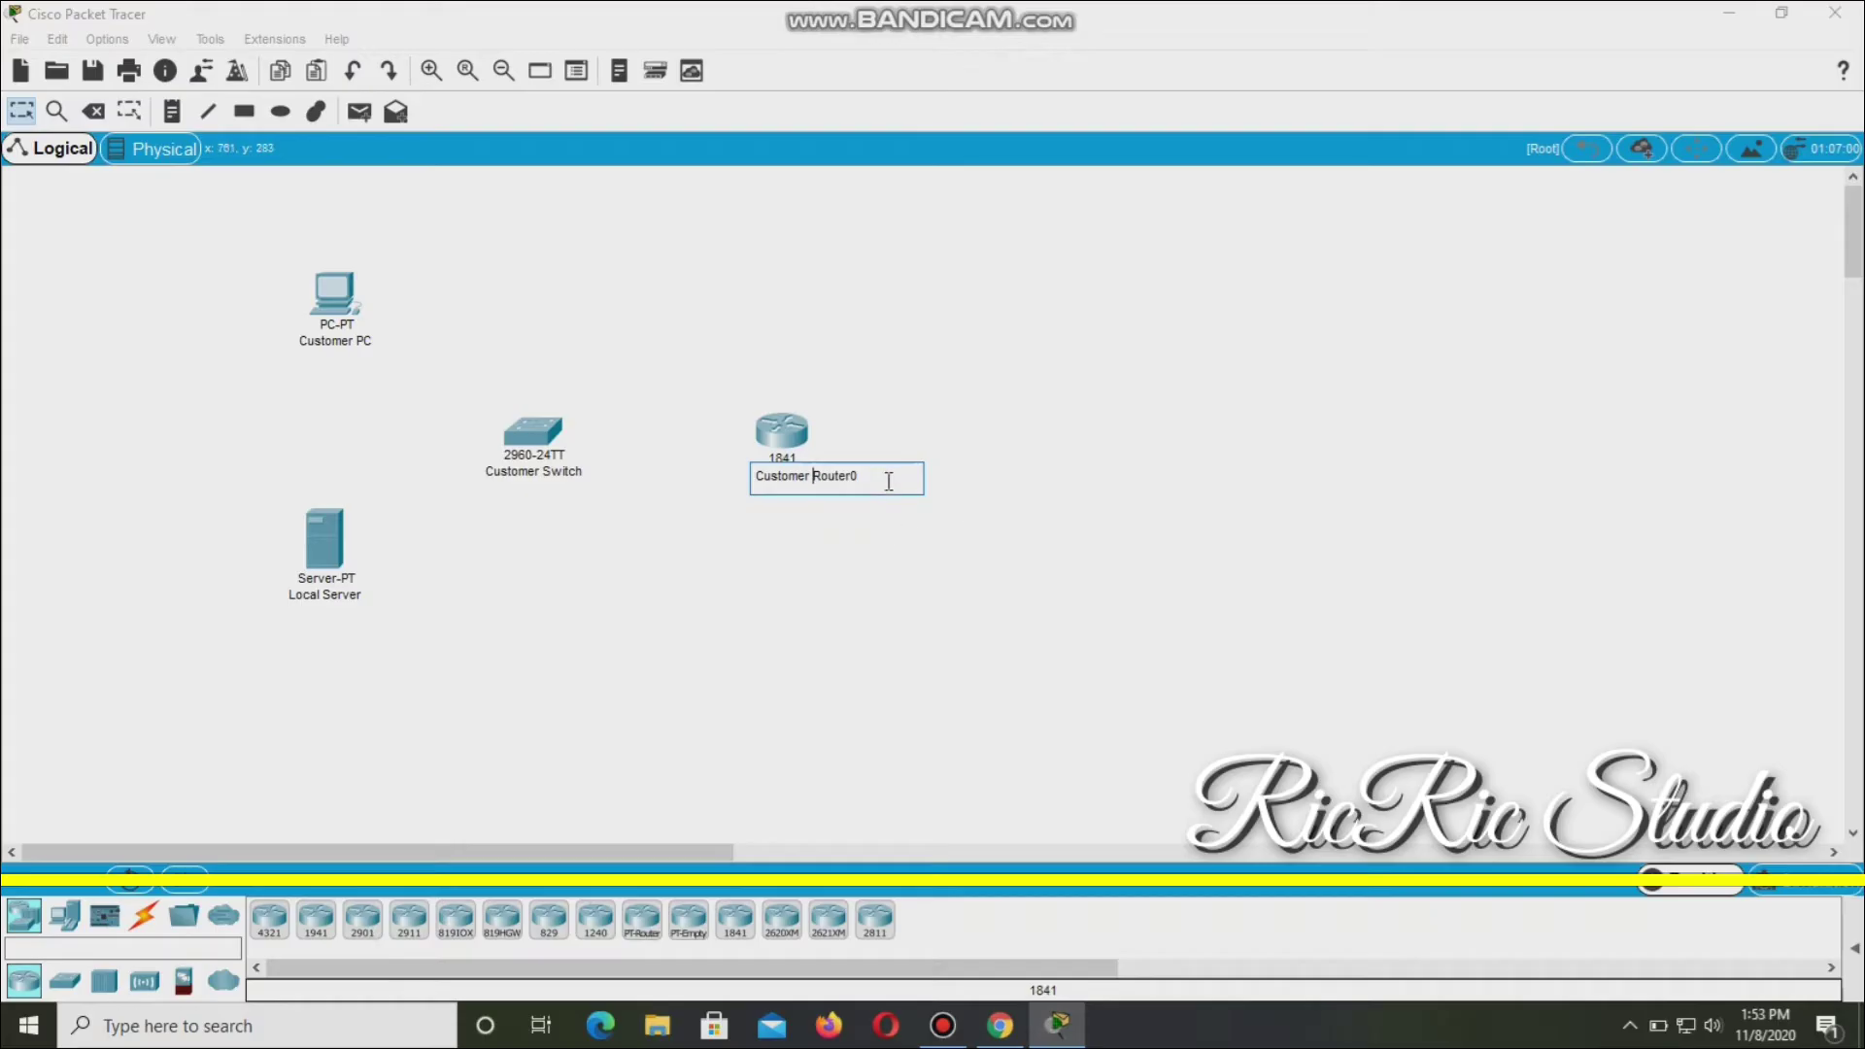
pyautogui.click(889, 479)
pyautogui.press('BackSpace')
pyautogui.click(928, 554)
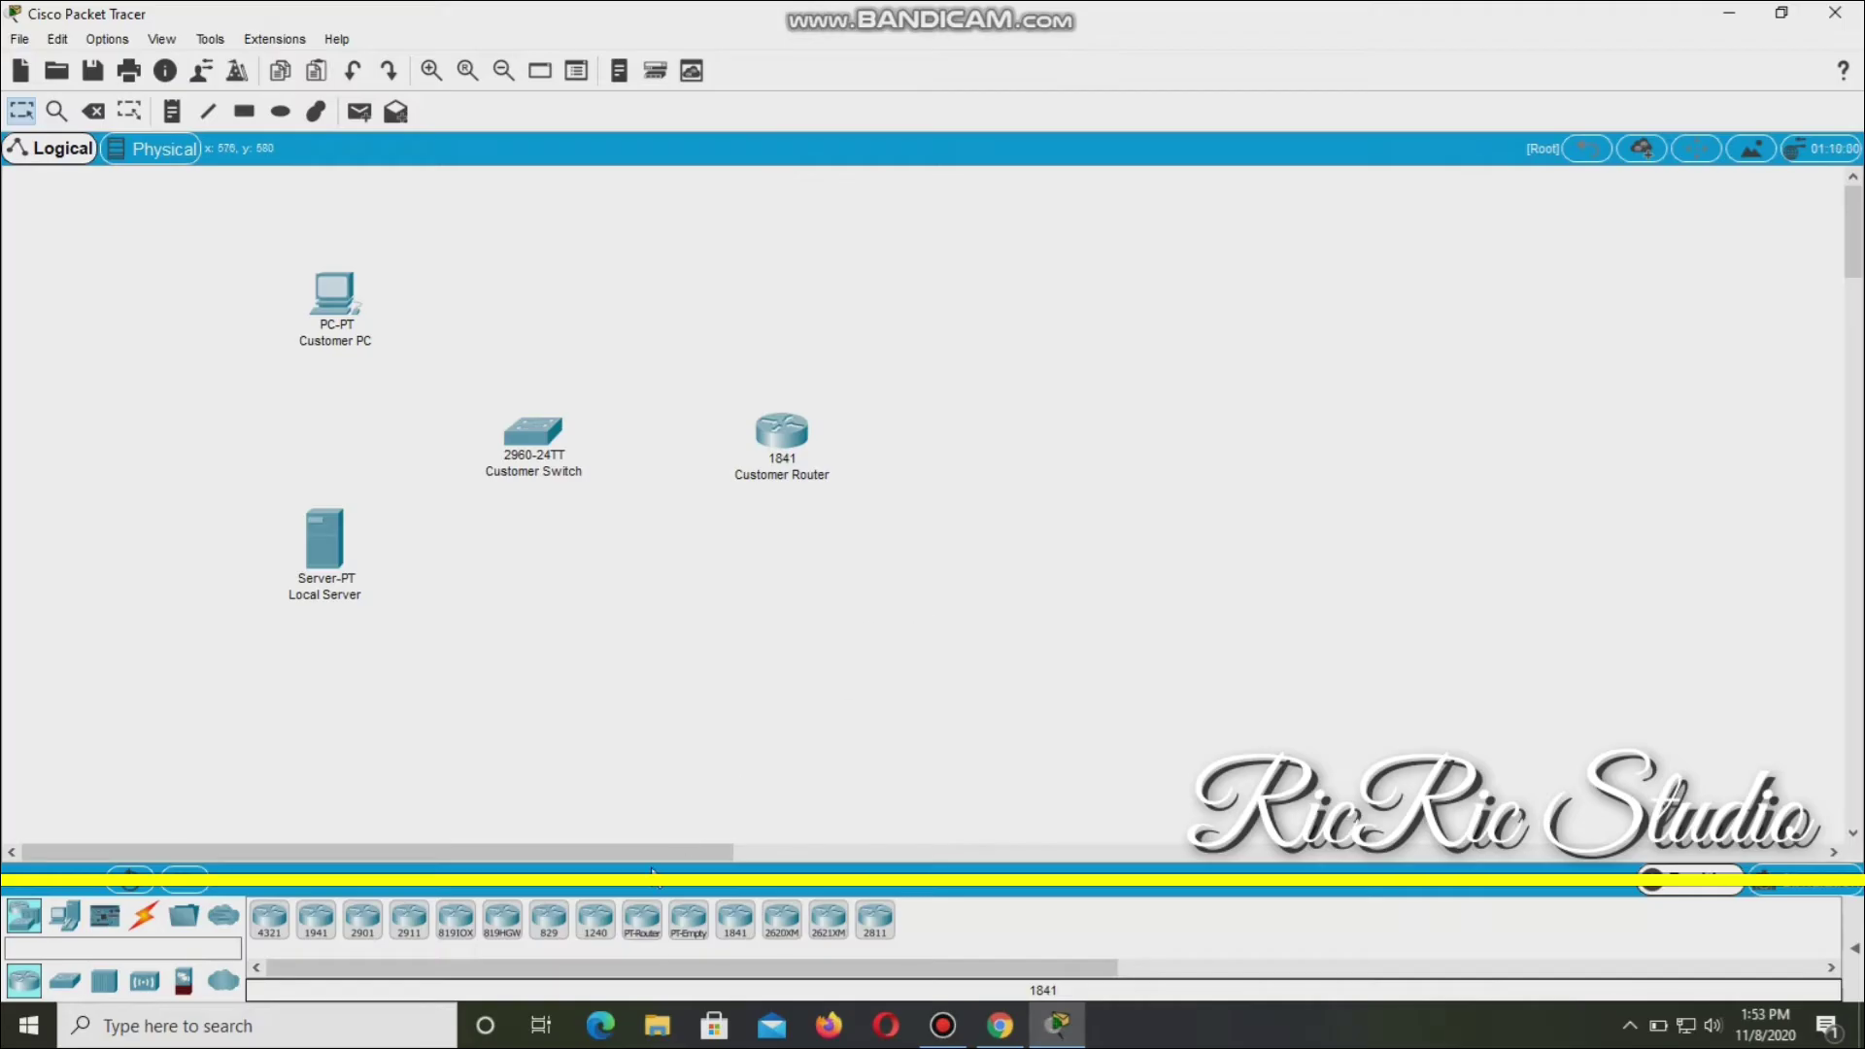
# Place a second 1841 Router1 and a 2960 Switch1 to the right of the customer side.
pyautogui.click(735, 921)
pyautogui.click(1007, 432)
pyautogui.click(68, 987)
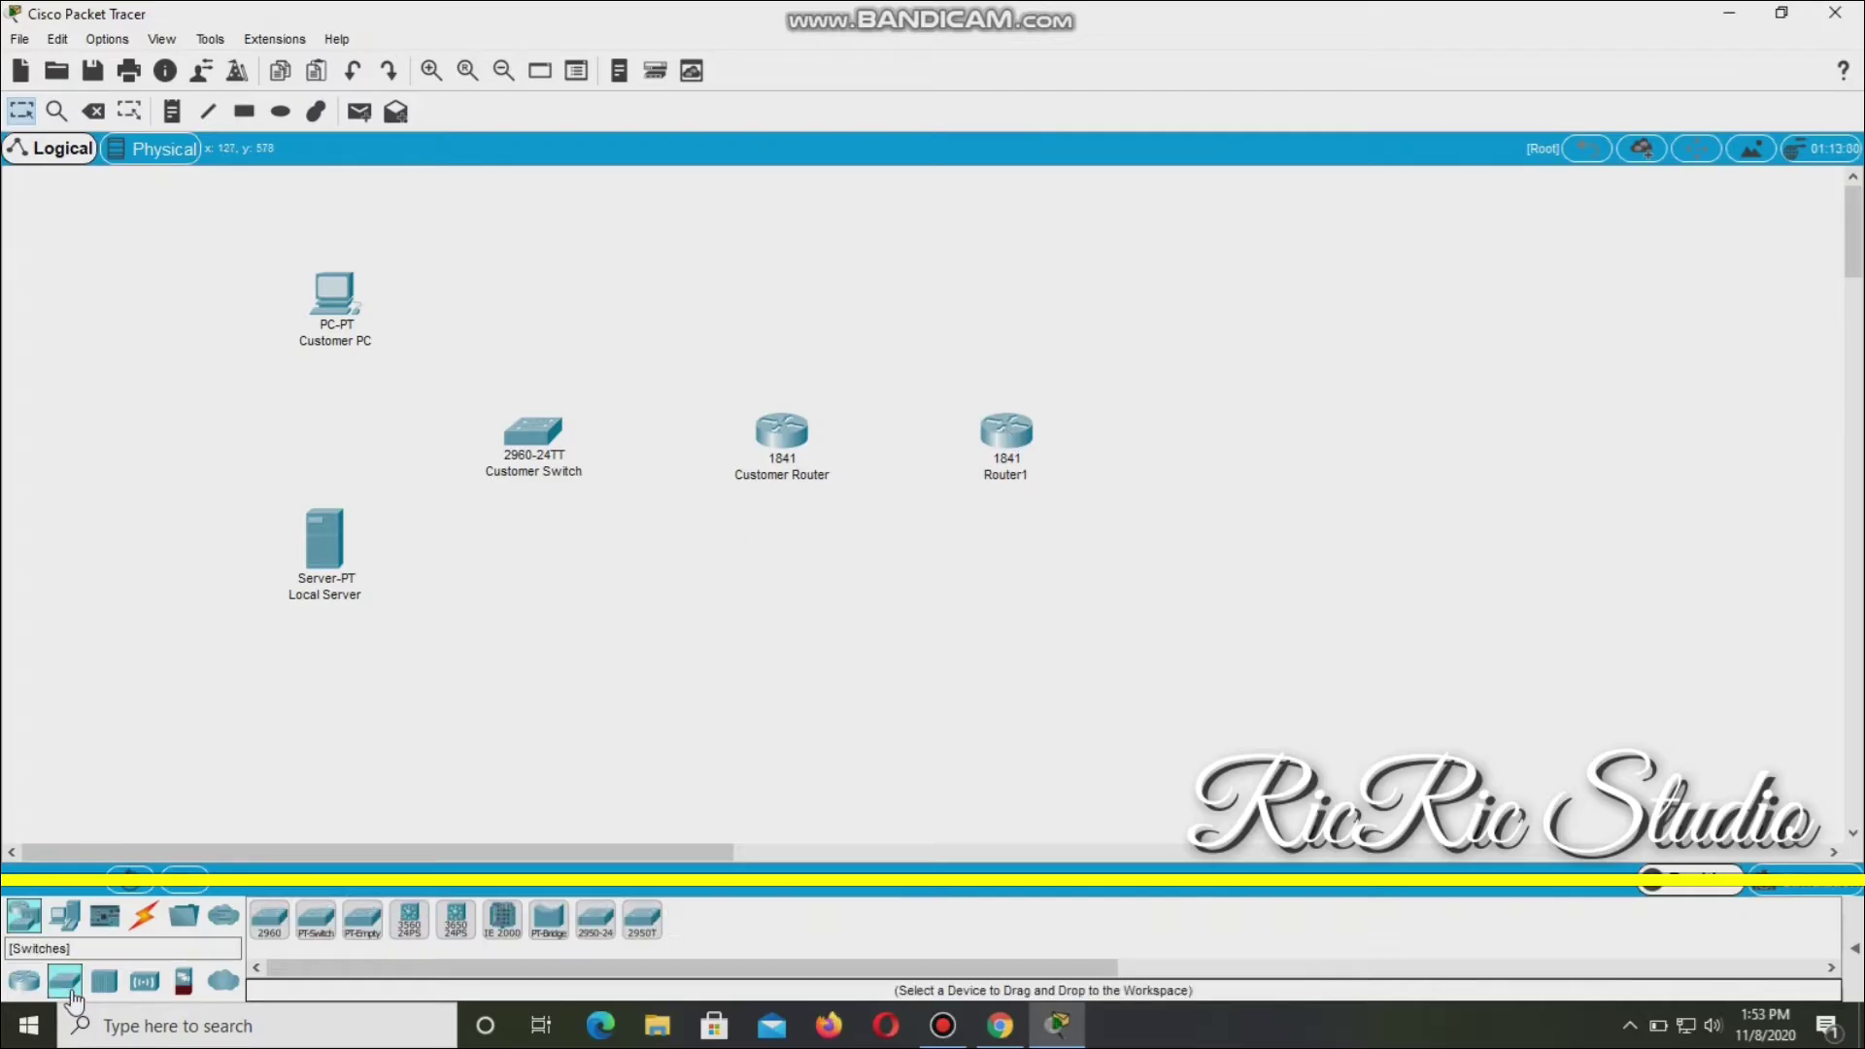
pyautogui.click(270, 923)
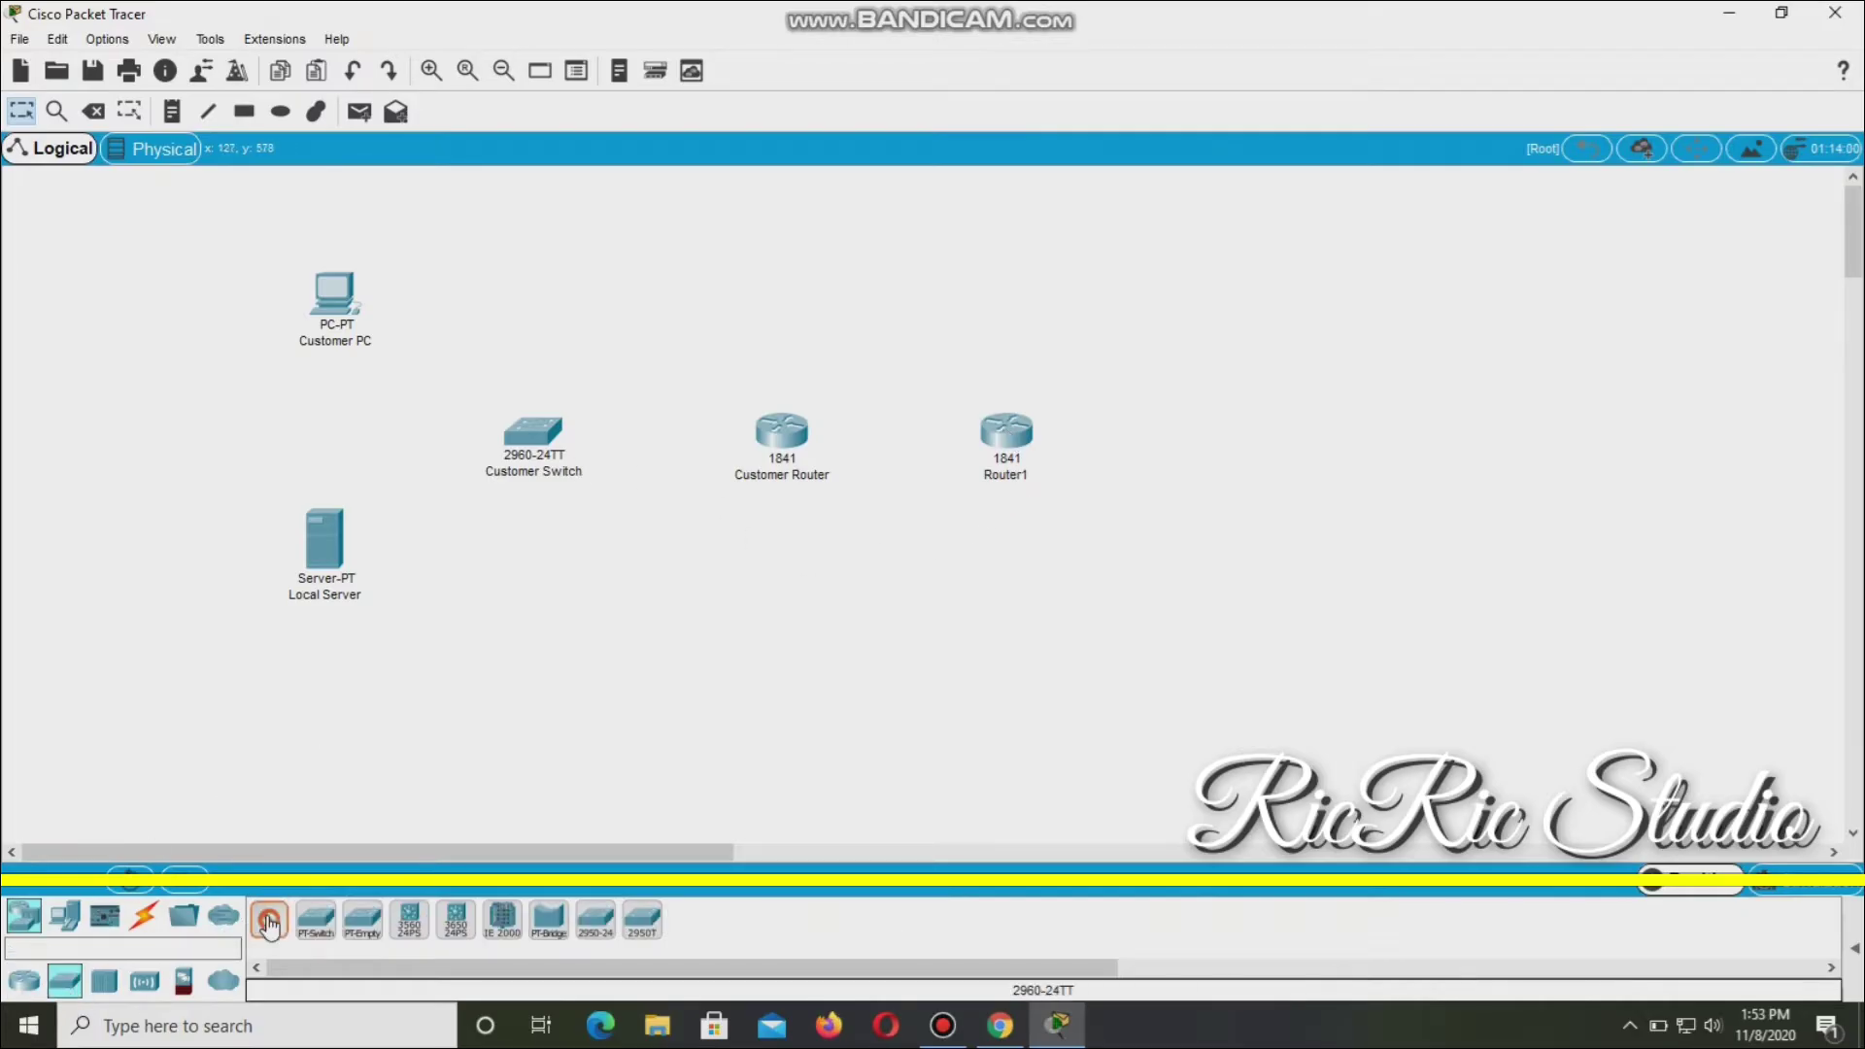
pyautogui.click(1252, 439)
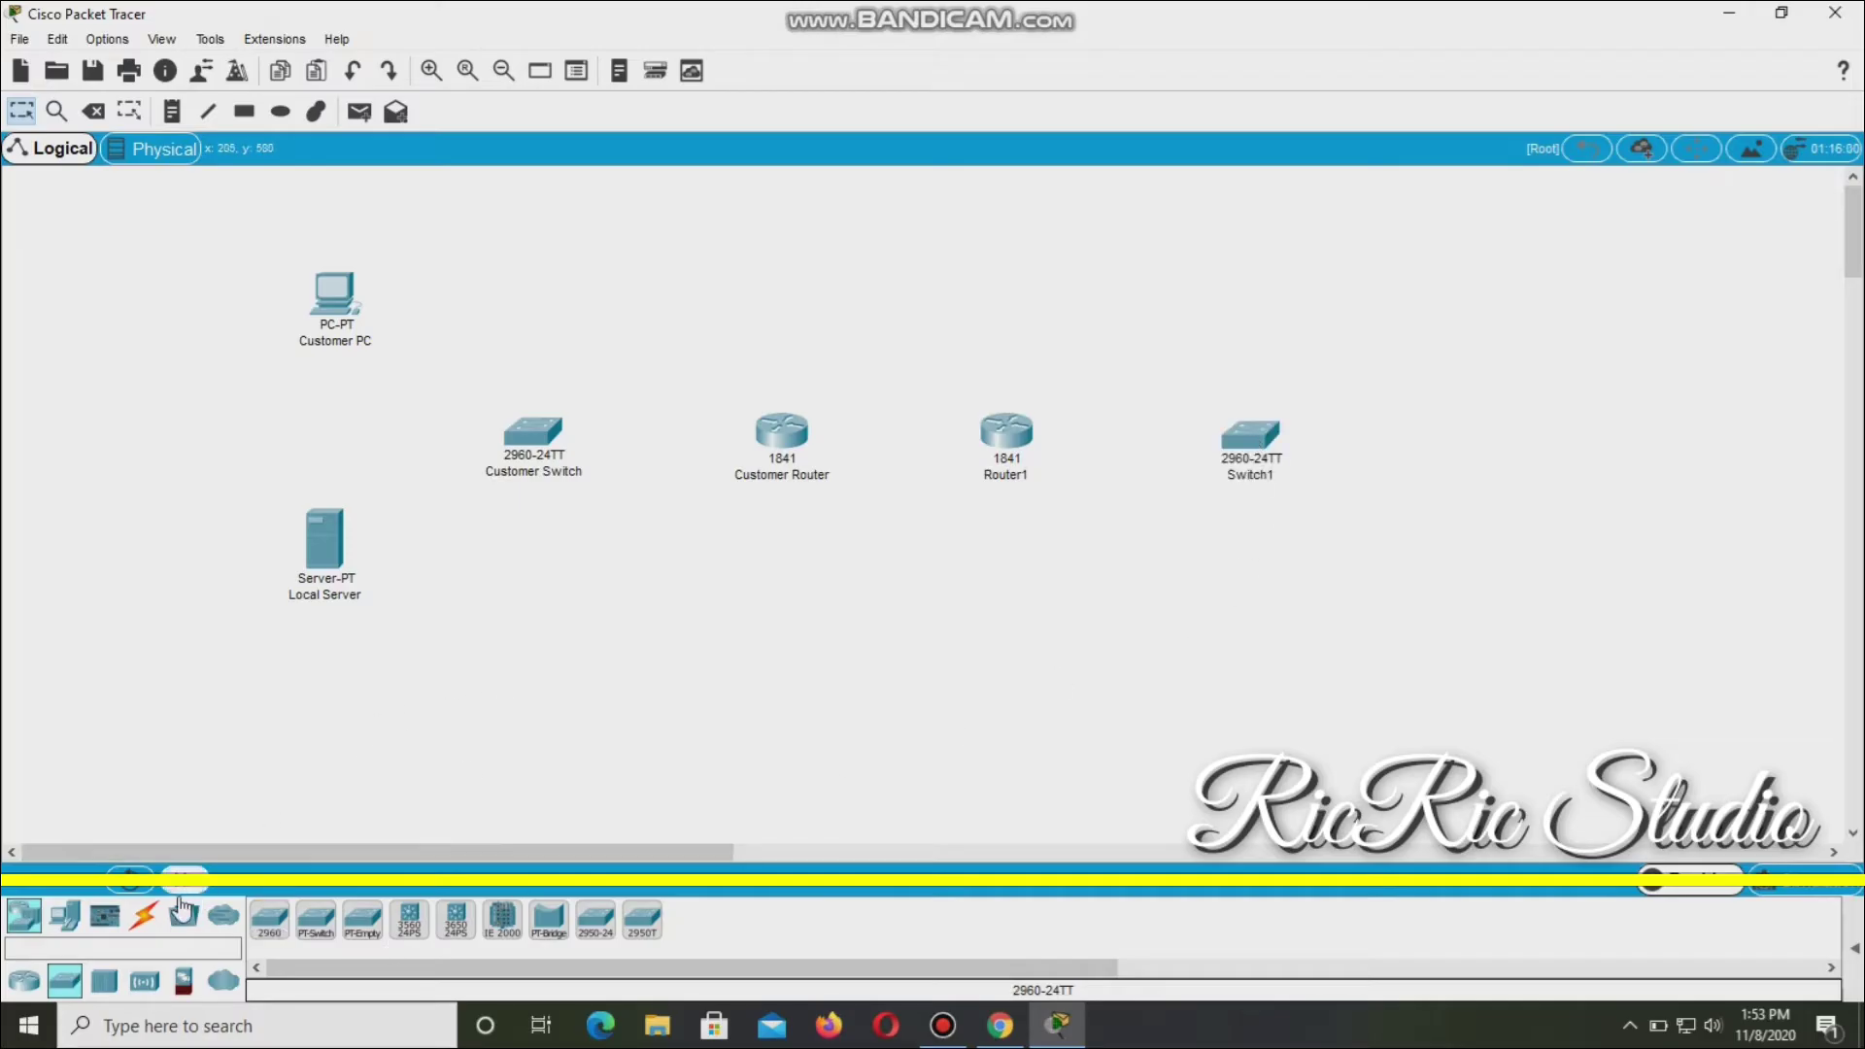
# Place PC1 in the upper right and Server1 in the lower right.
pyautogui.click(78, 918)
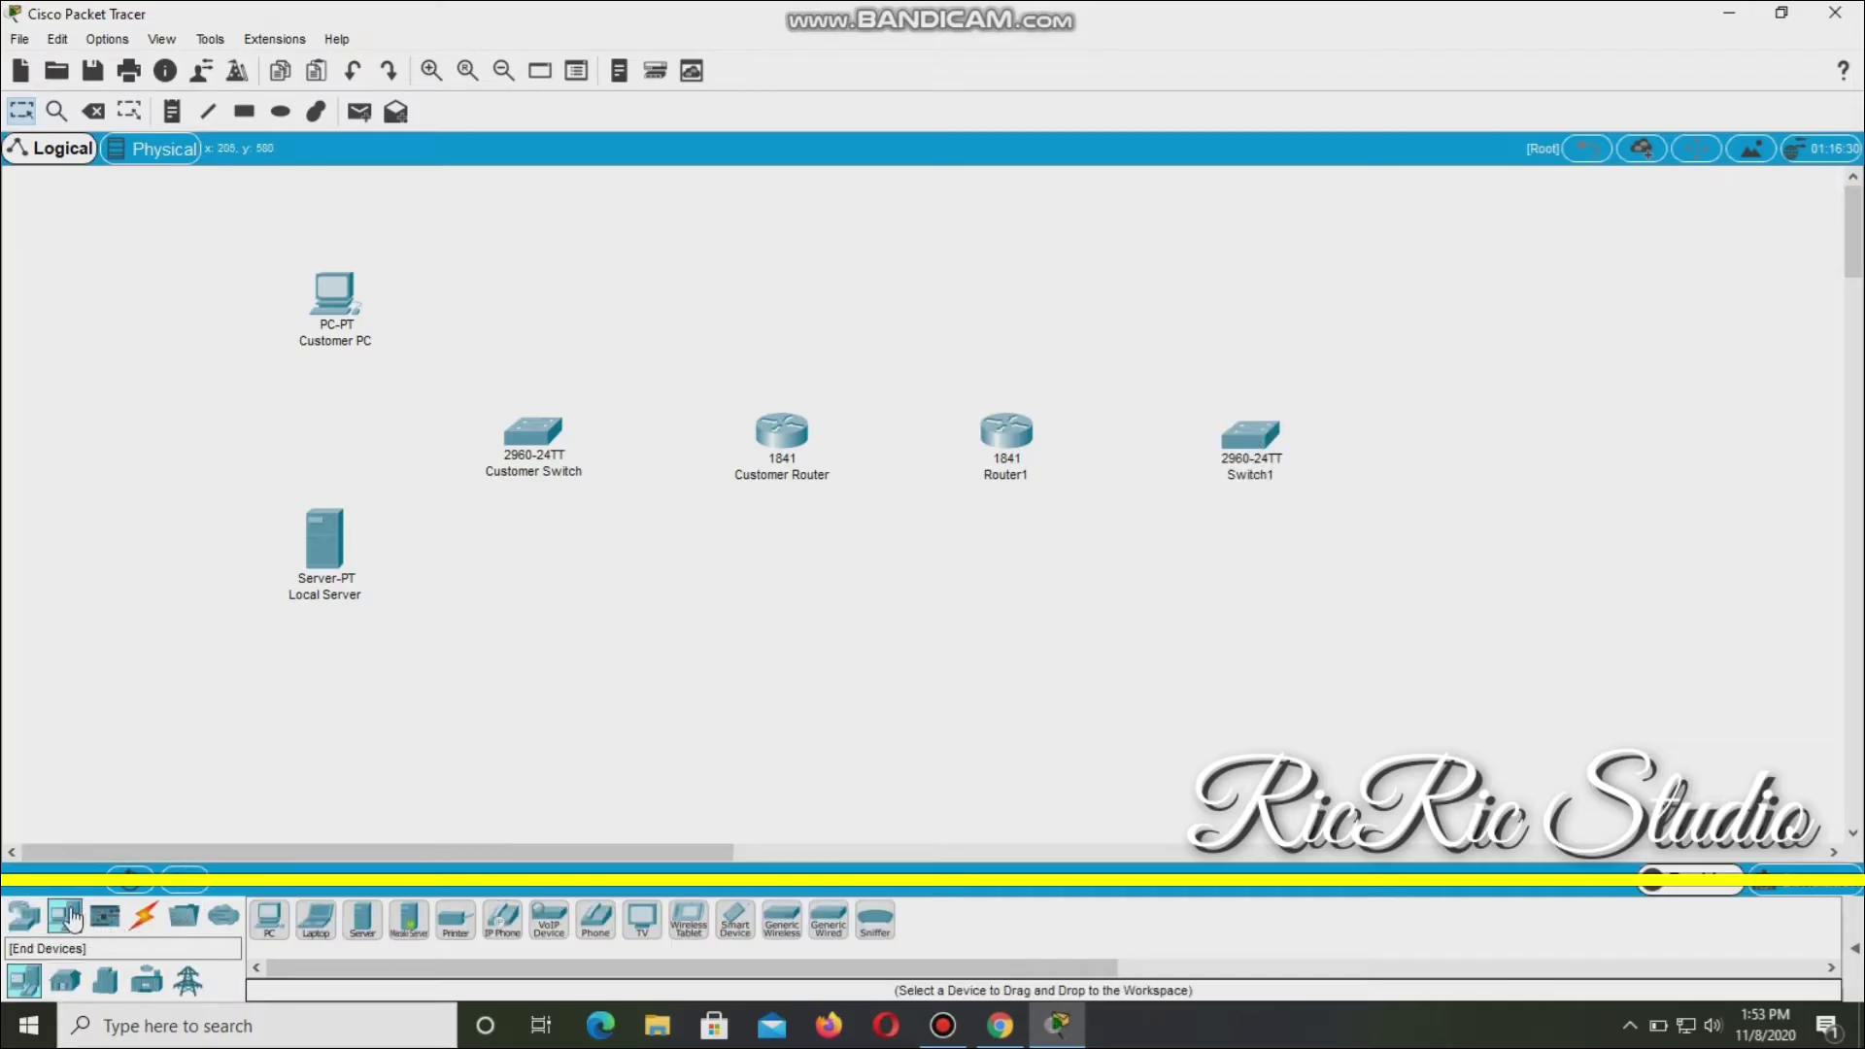
pyautogui.click(269, 919)
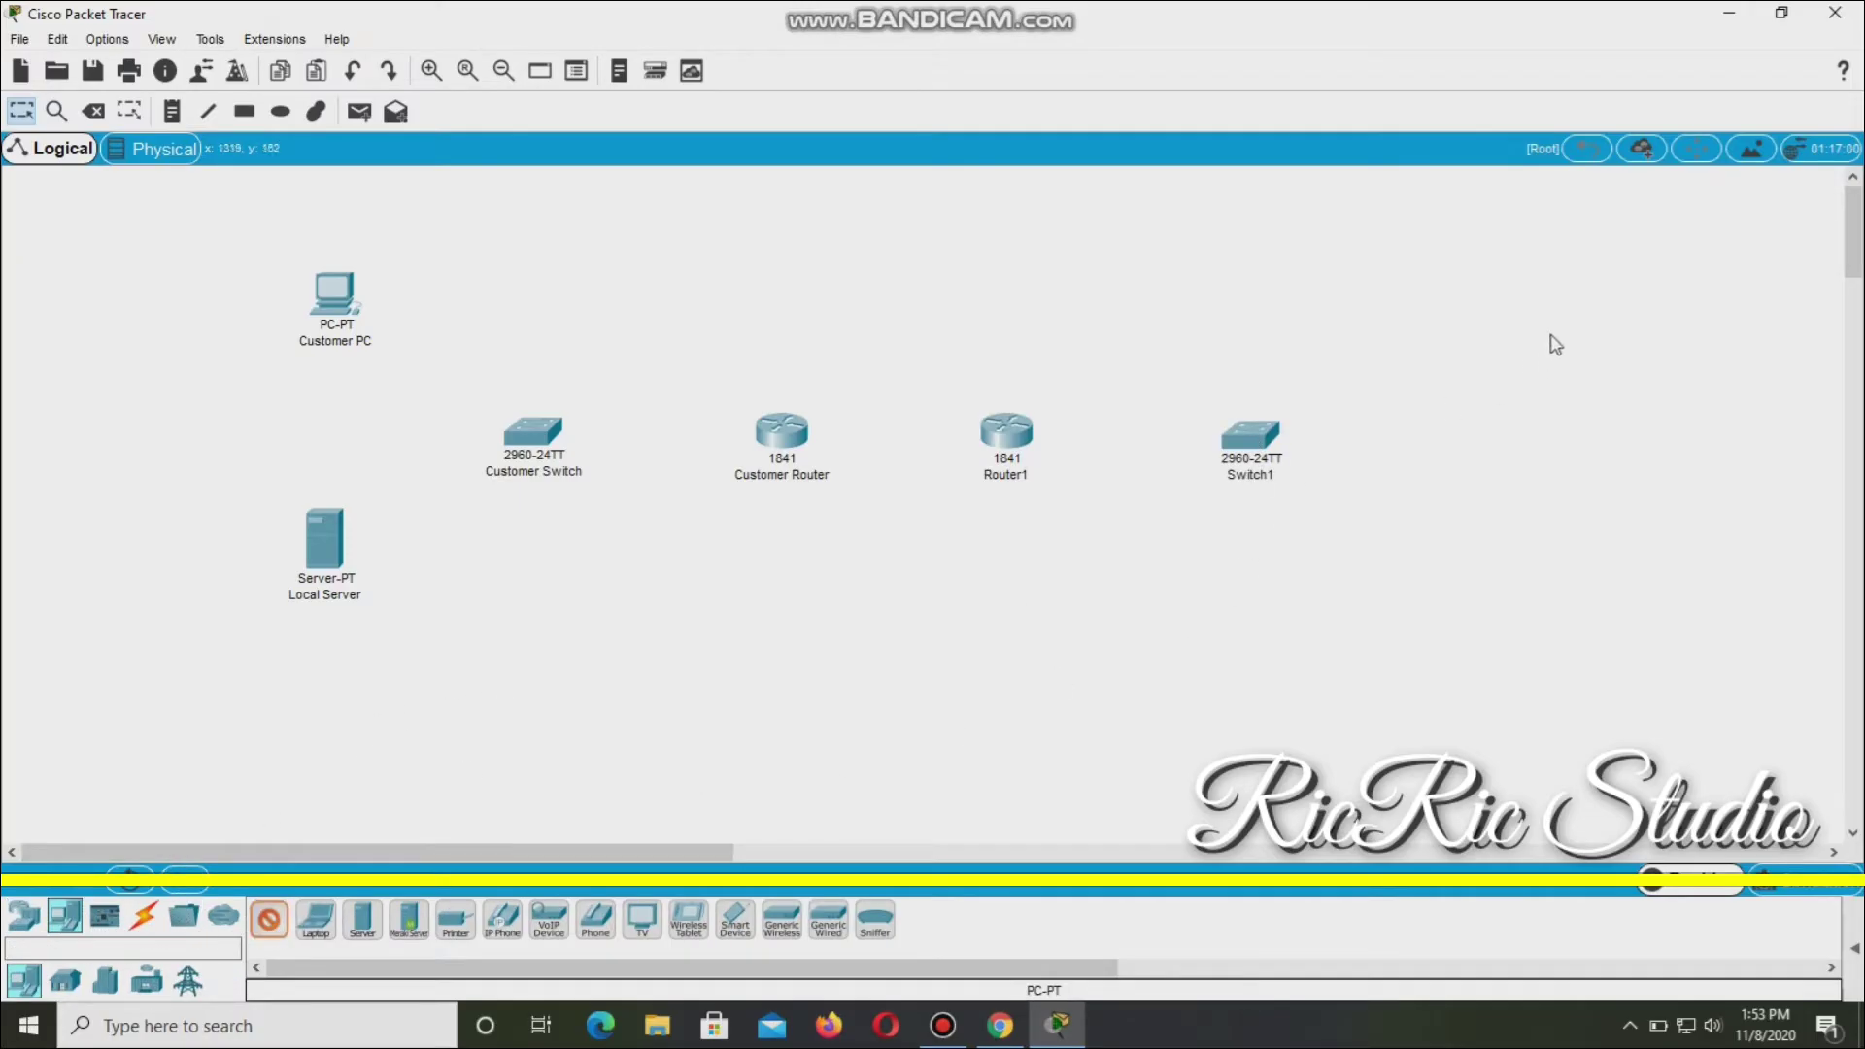
pyautogui.click(1481, 286)
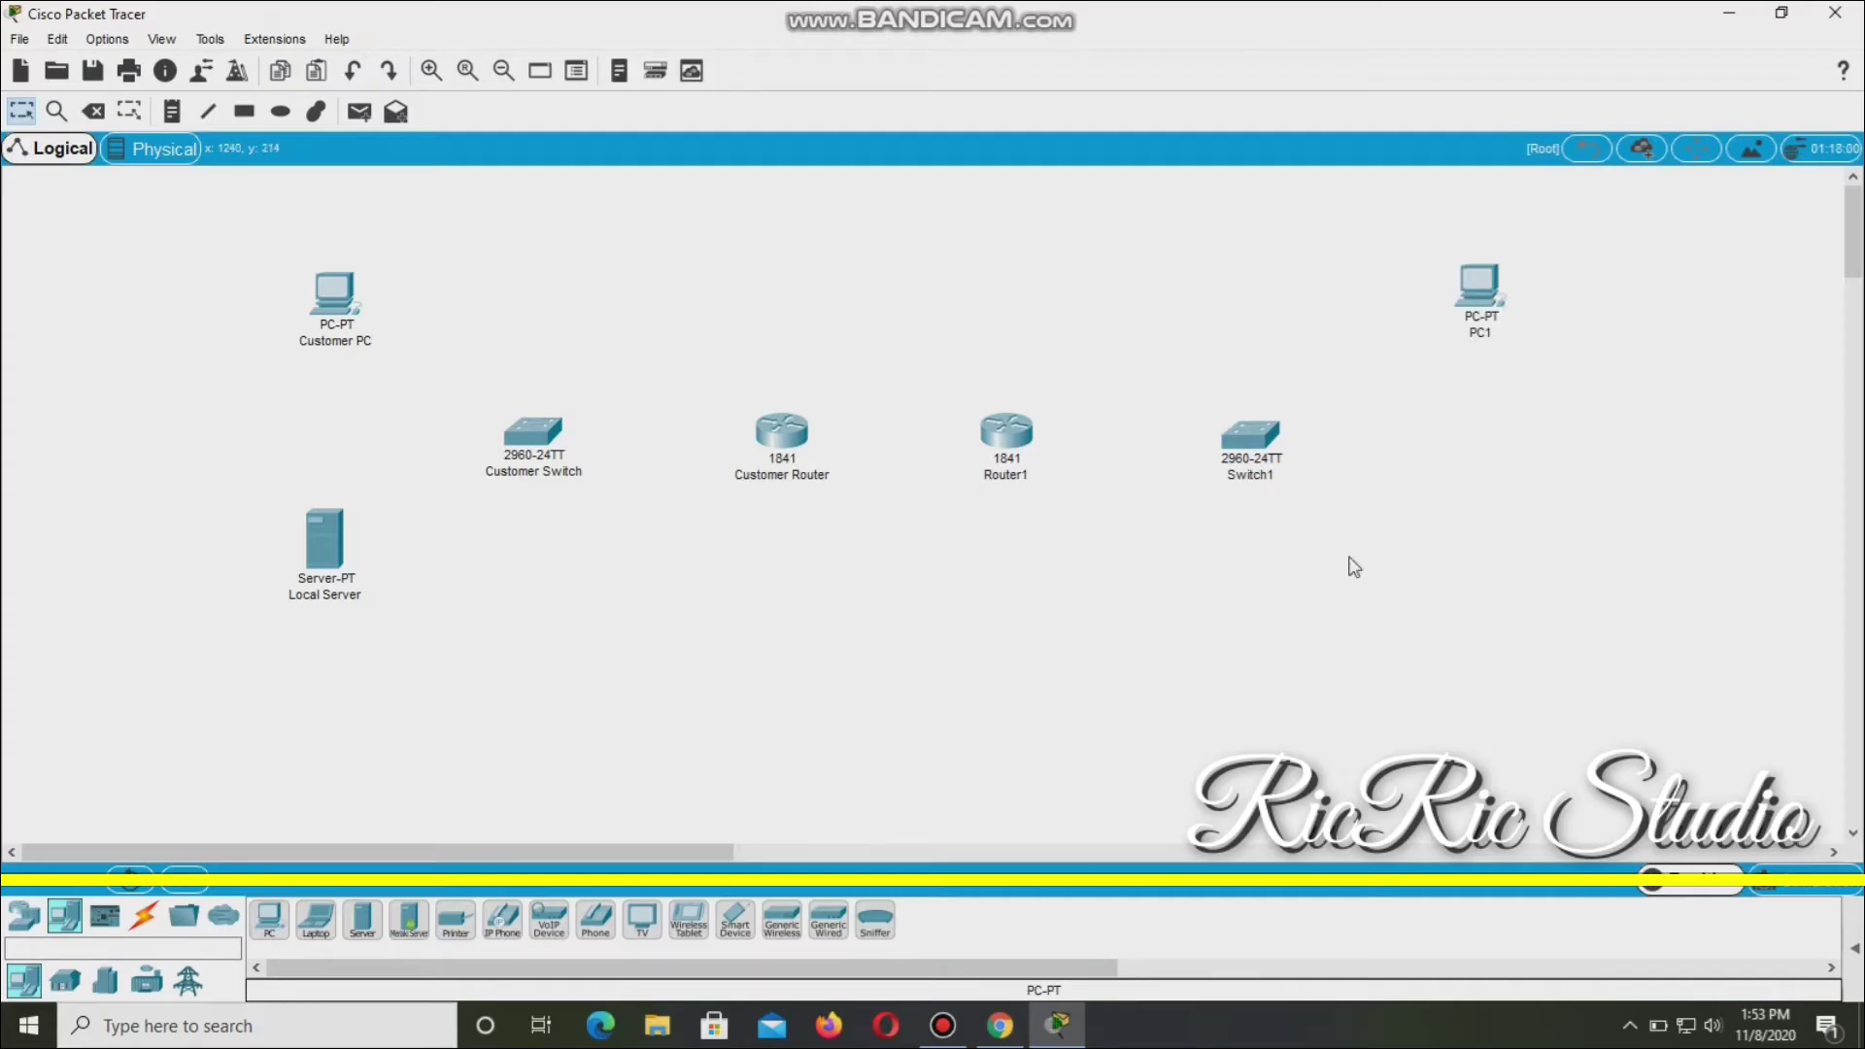
pyautogui.click(367, 928)
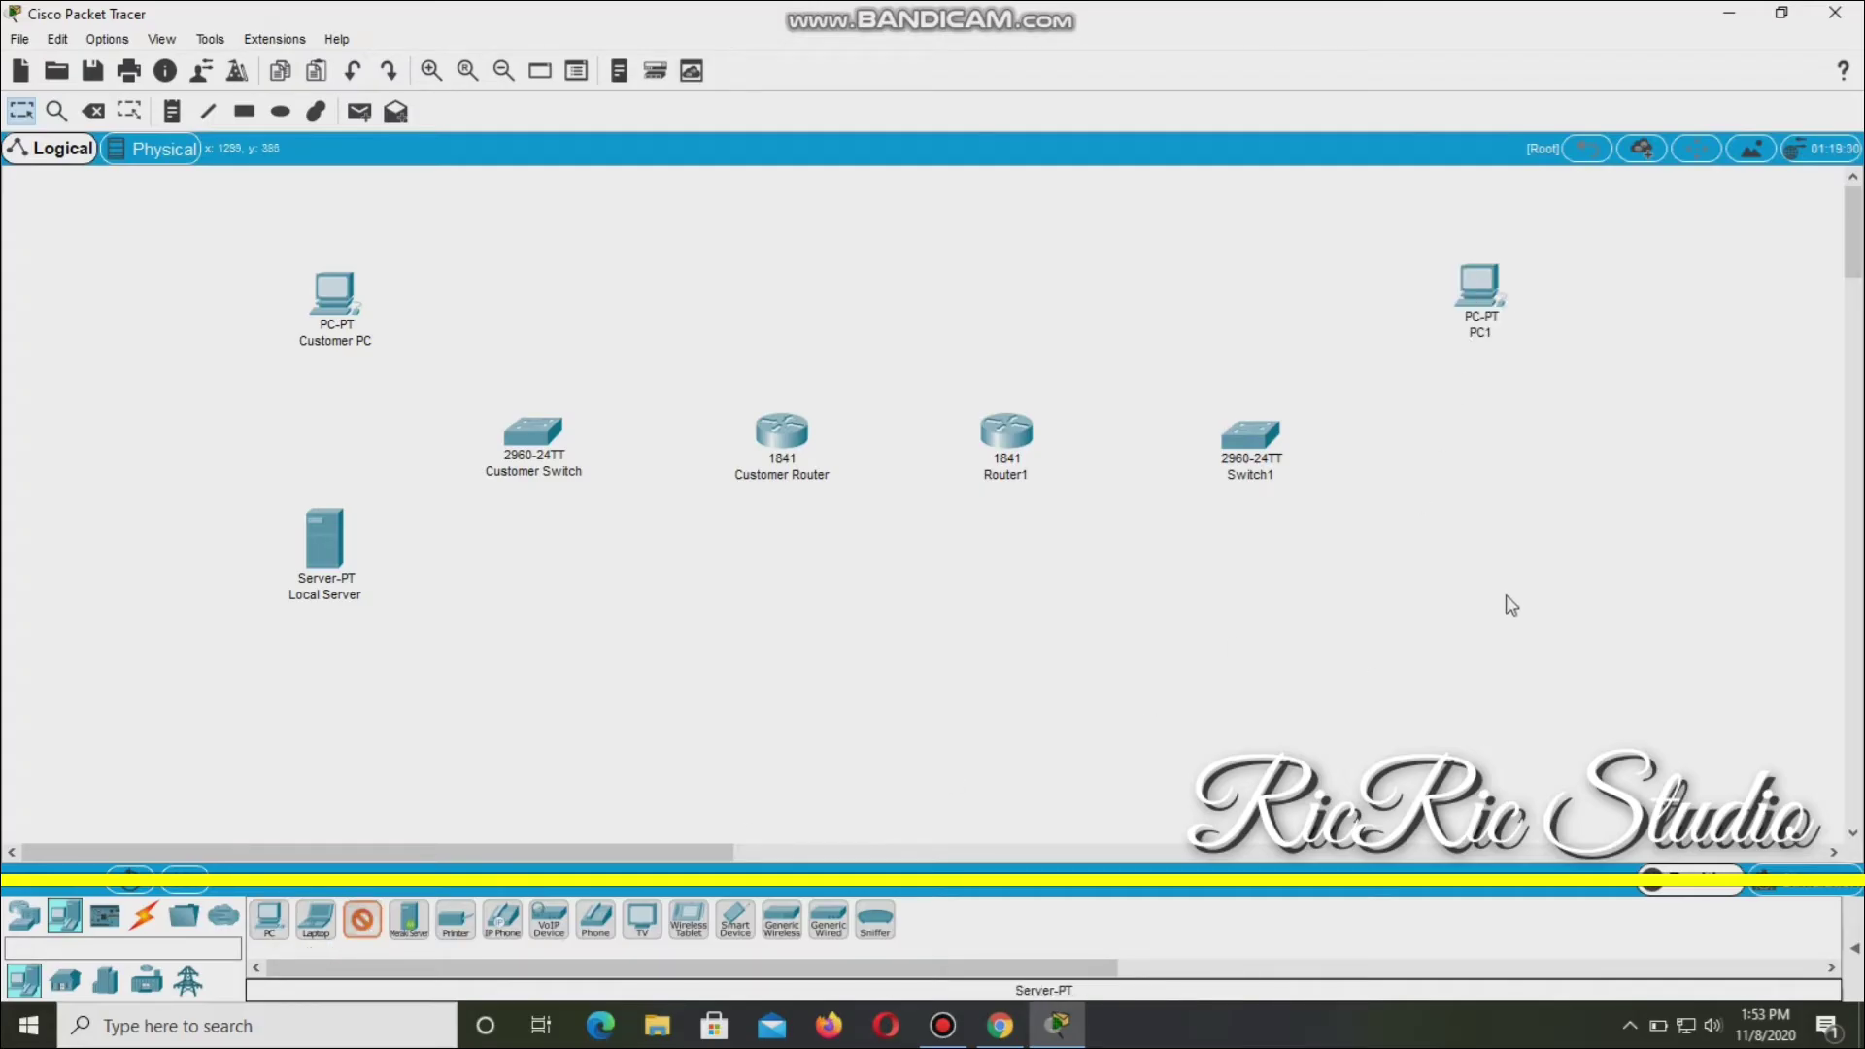
pyautogui.click(1494, 541)
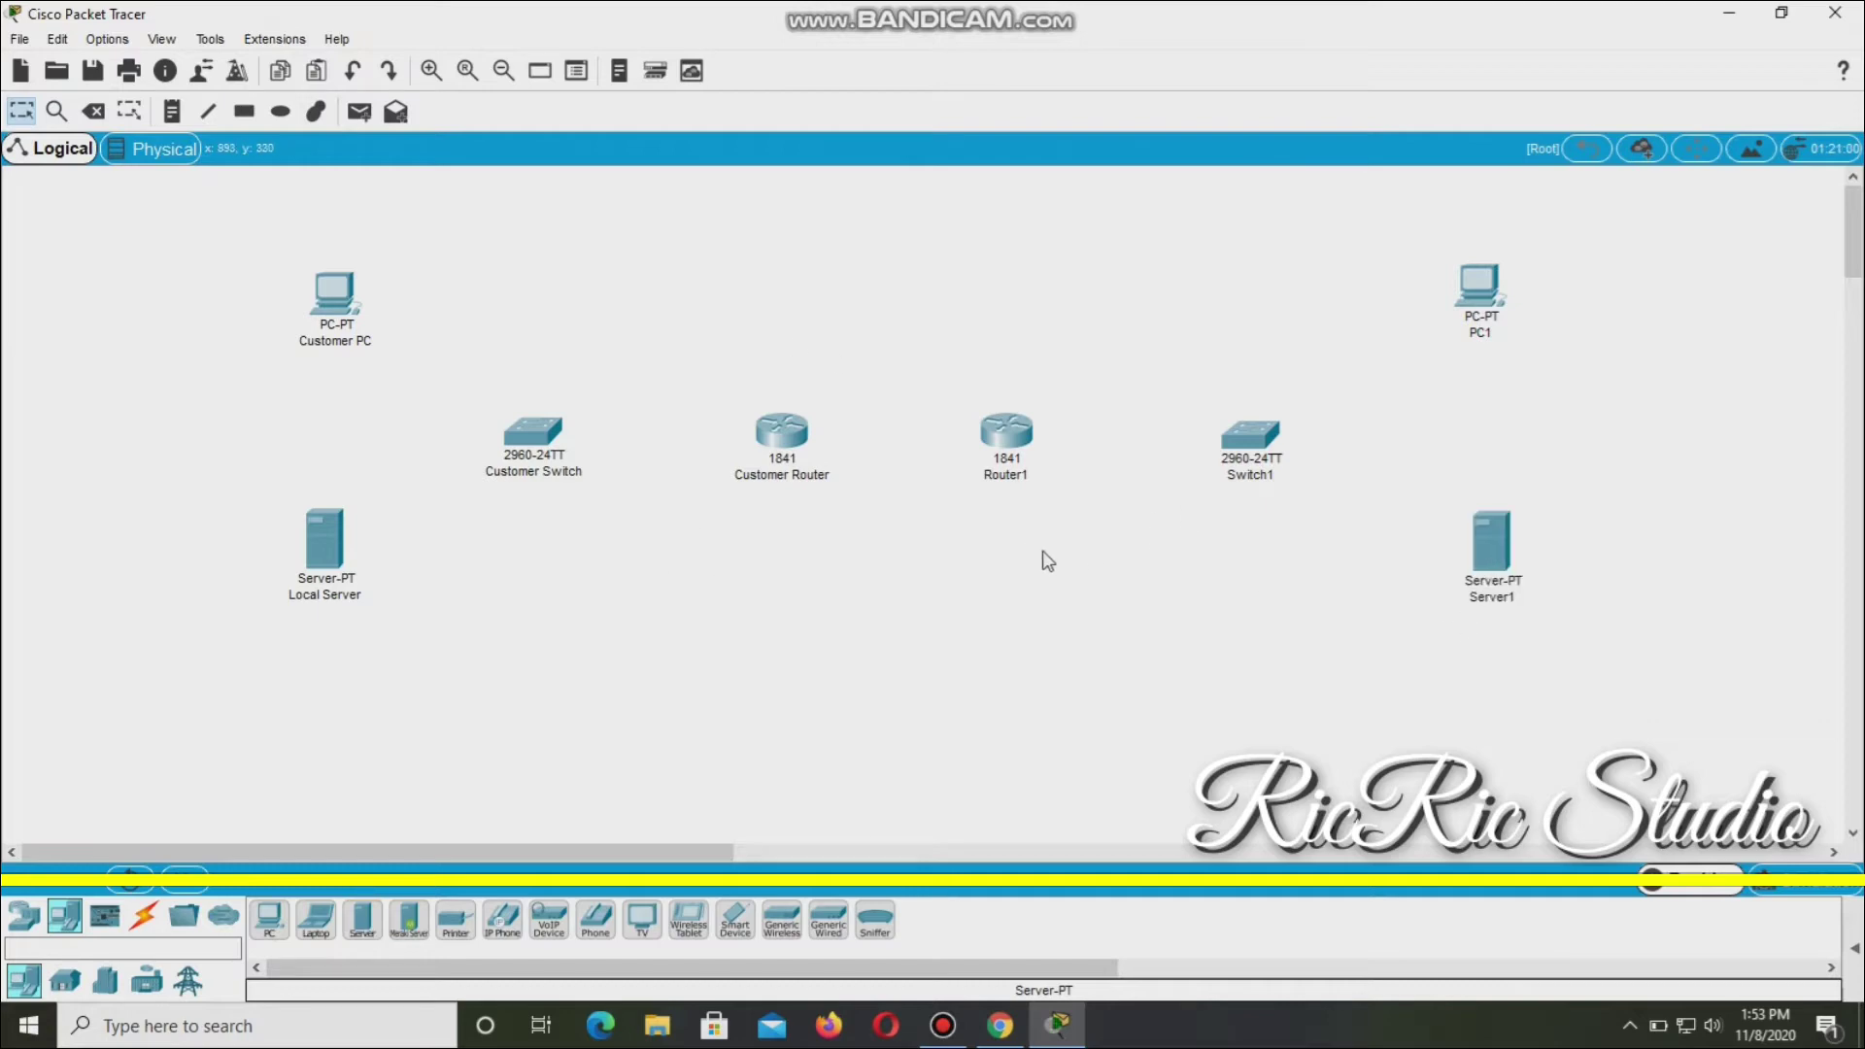
# Relabel Router1 as 'ISP Router' and Switch1 as 'ISP Switch'.
pyautogui.moveTo(997, 457)
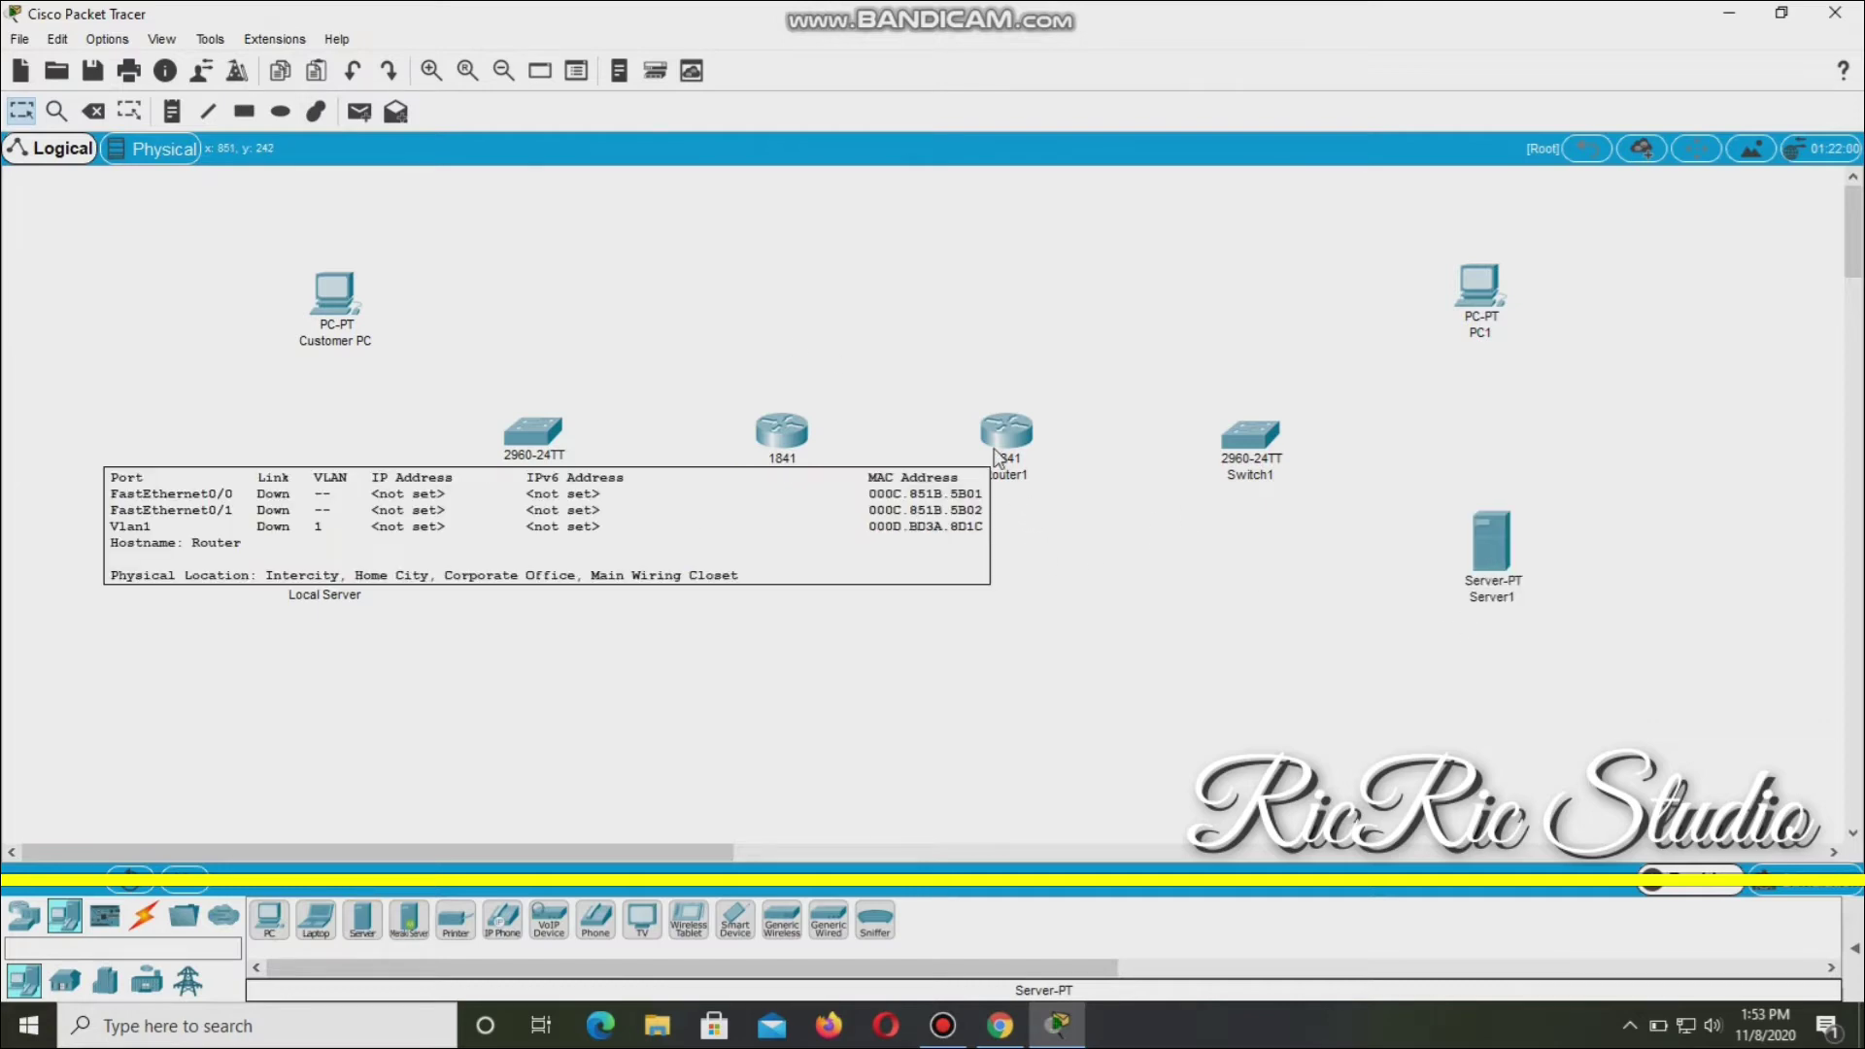
pyautogui.click(1005, 476)
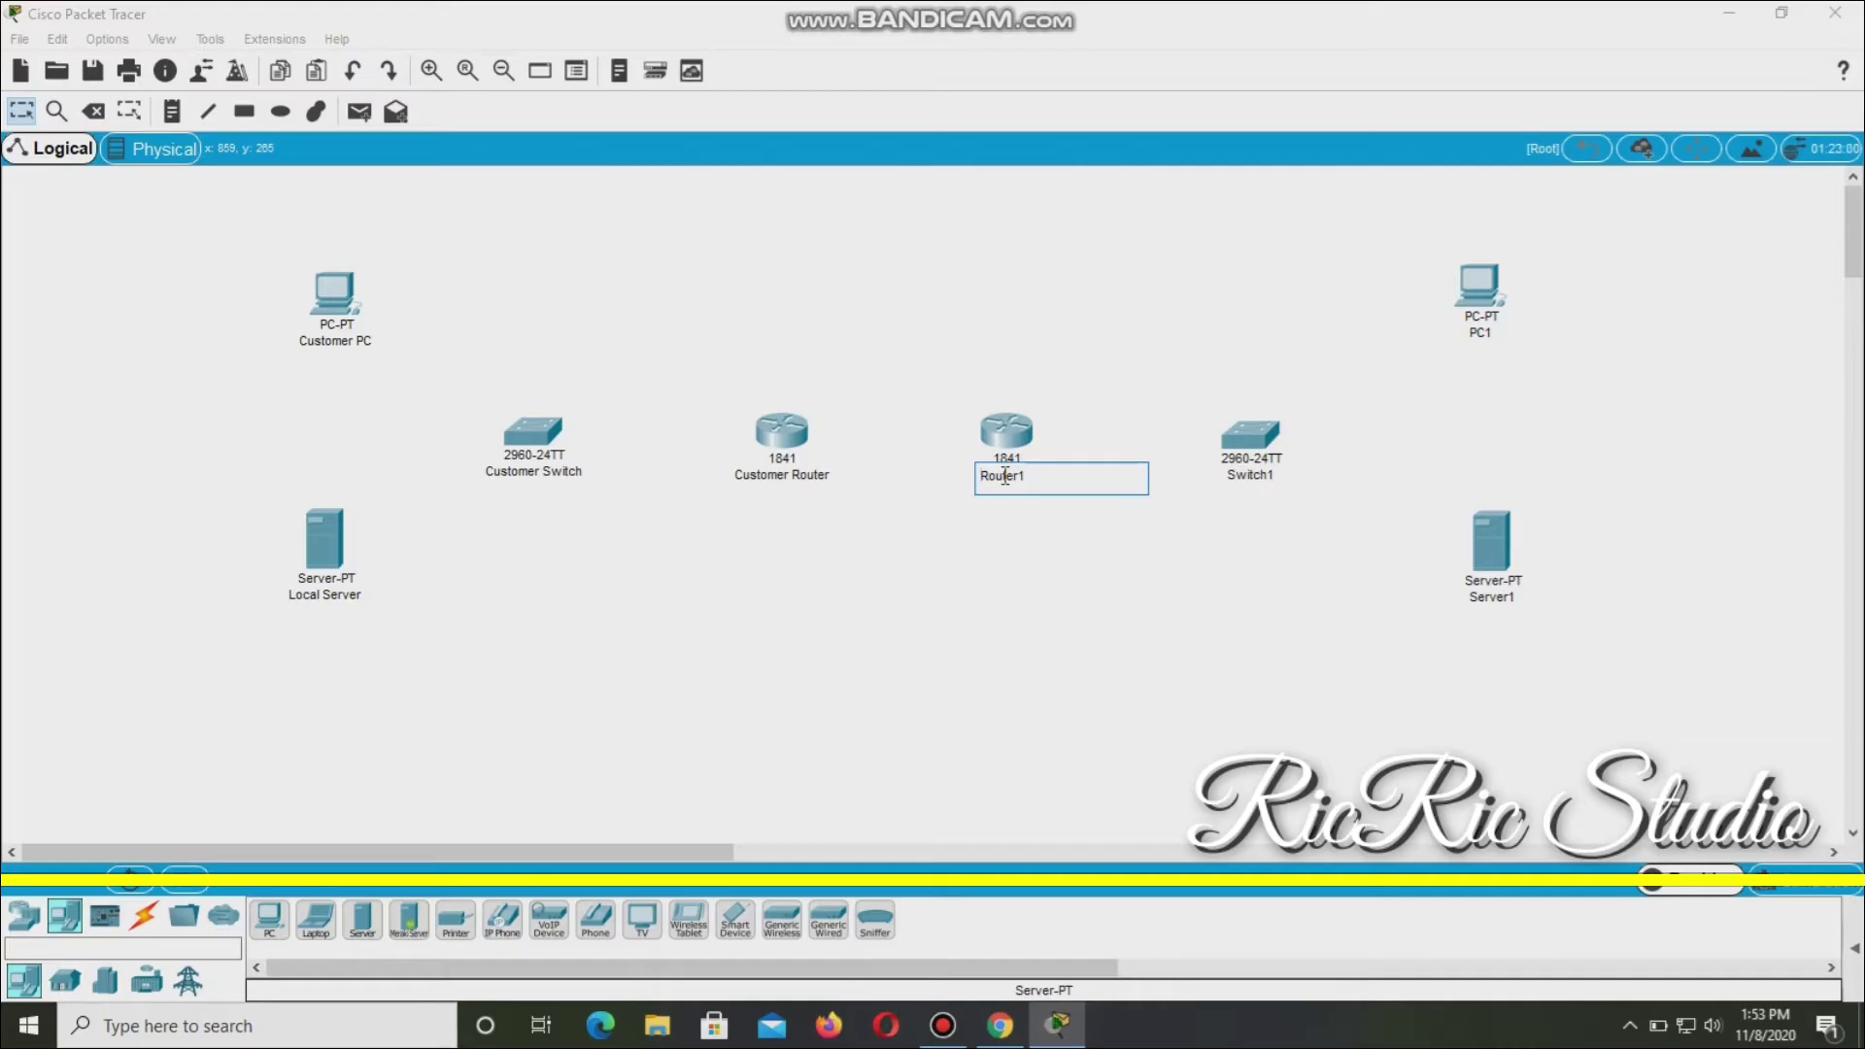
pyautogui.write('ISP')
pyautogui.click(1244, 476)
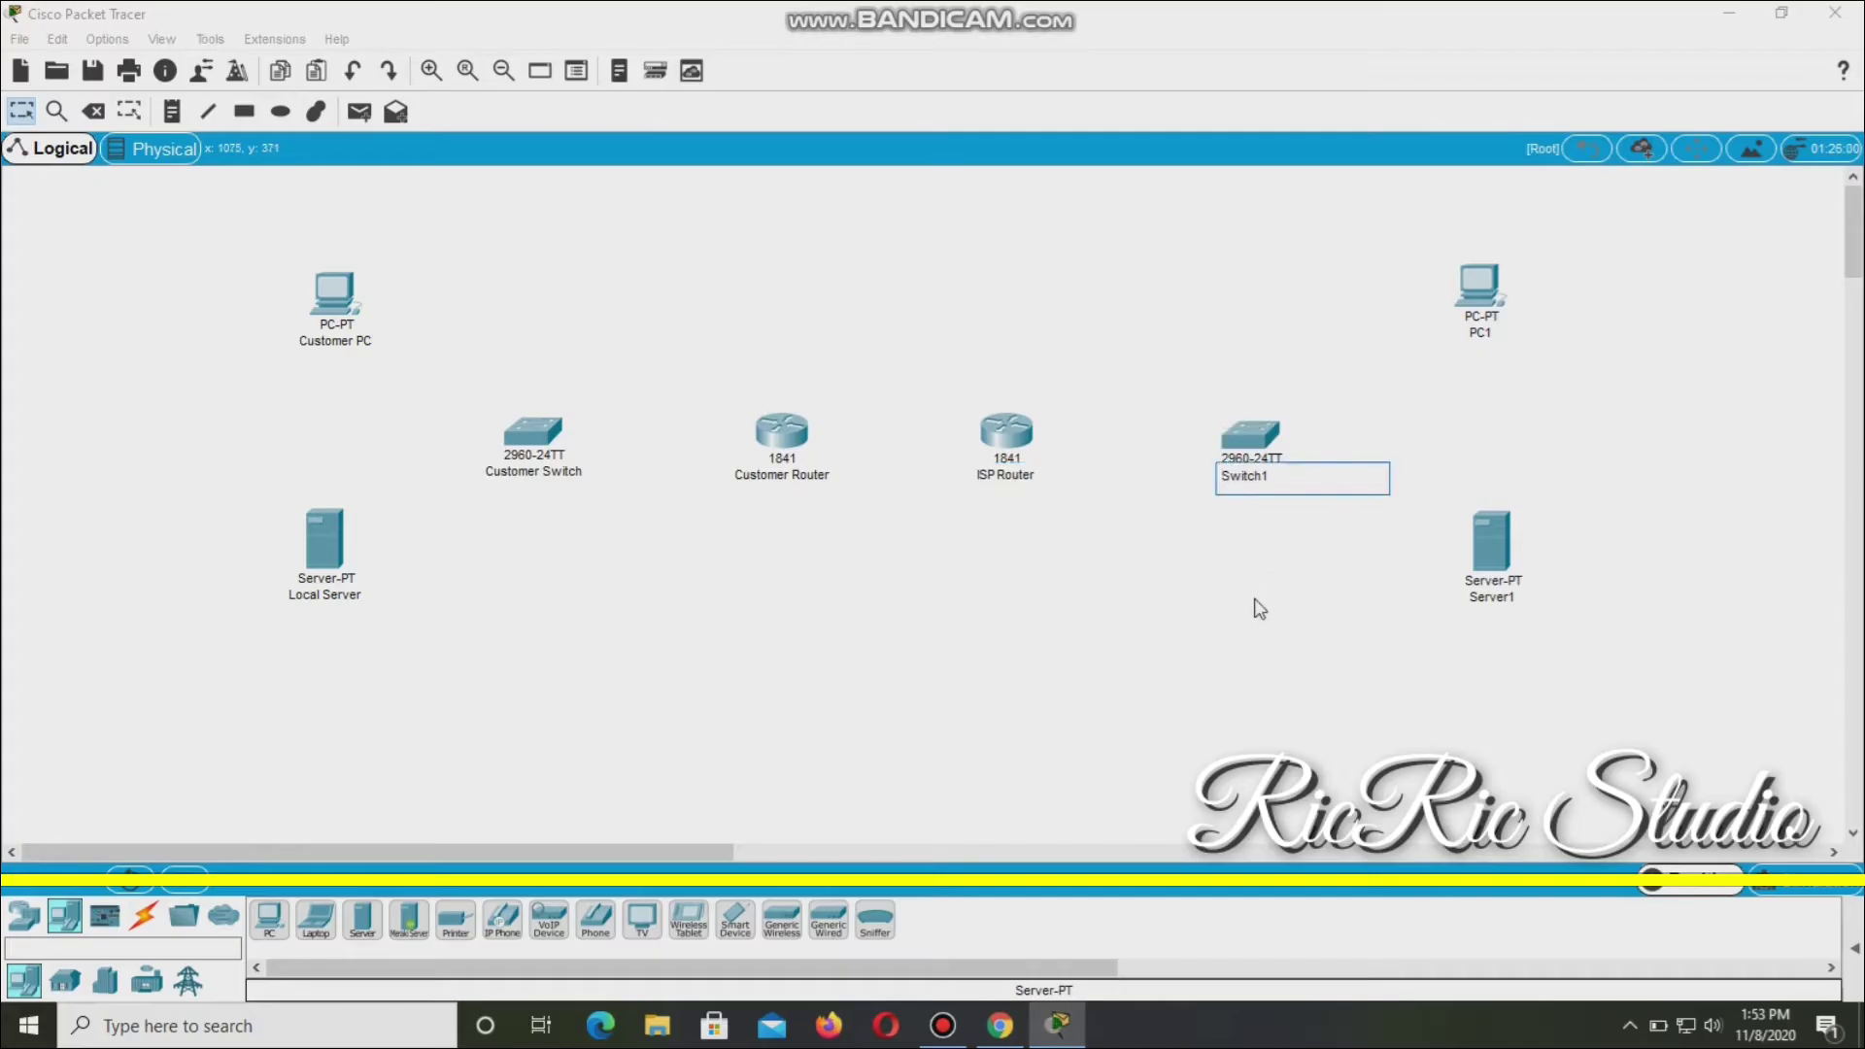
pyautogui.write('ISP')
# Relabel PC1 as 'ISP Workstation' and Server1 as 'ISP Server'.
pyautogui.click(1480, 333)
pyautogui.moveTo(1479, 334); pyautogui.dragTo(1393, 327)
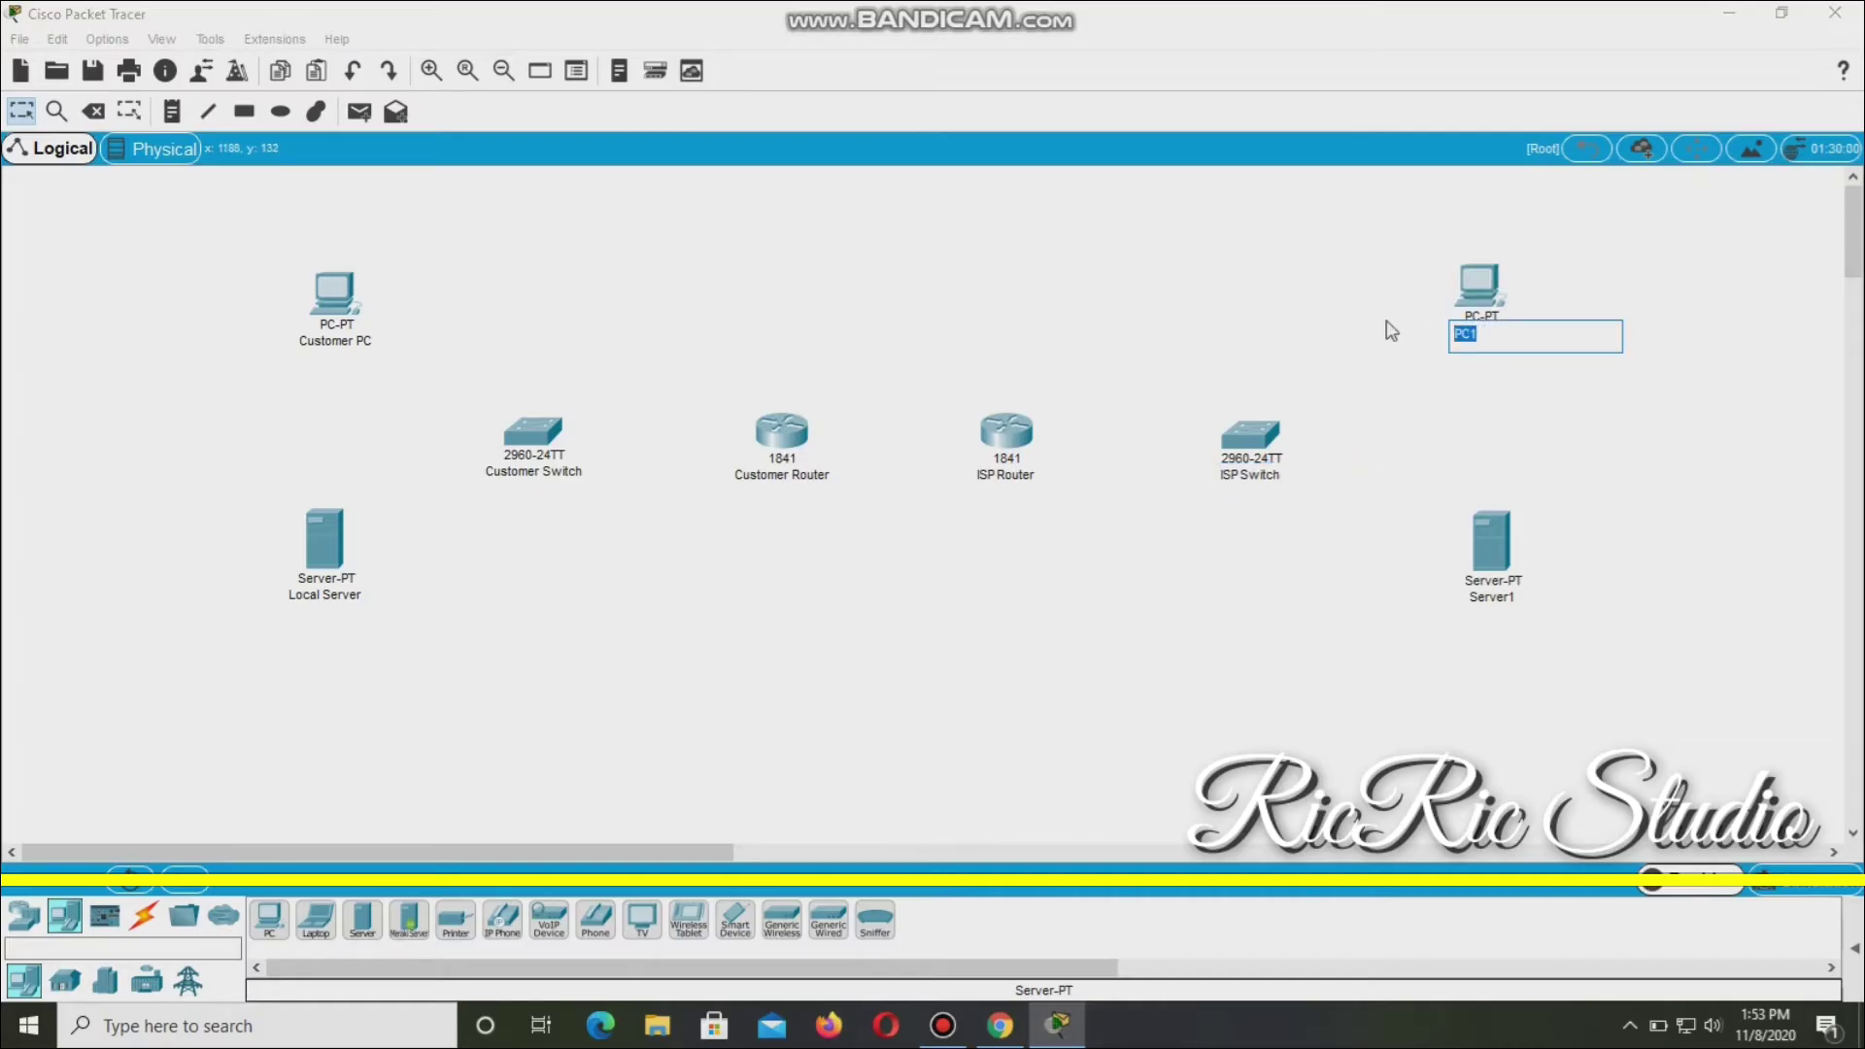
pyautogui.write('ISP Workstation')
pyautogui.press('Return')
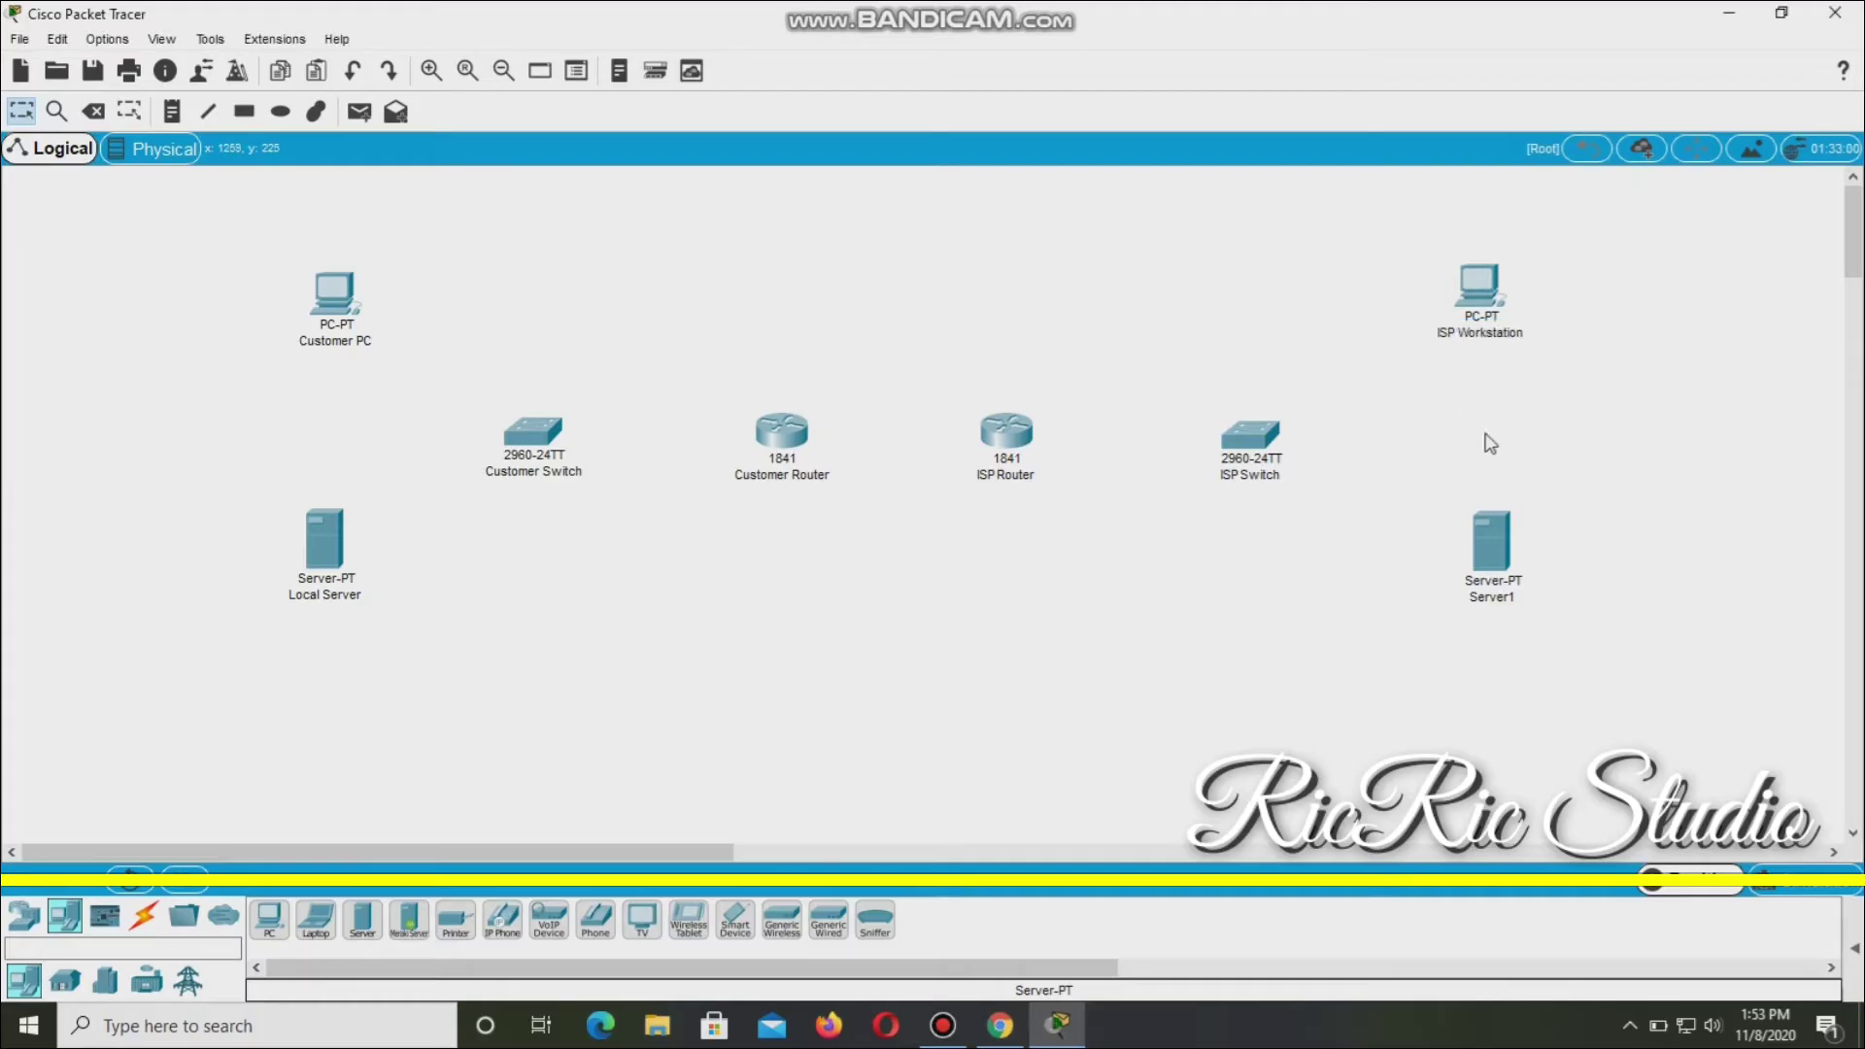
pyautogui.click(1497, 598)
pyautogui.write('ISP')
pyautogui.click(1545, 602)
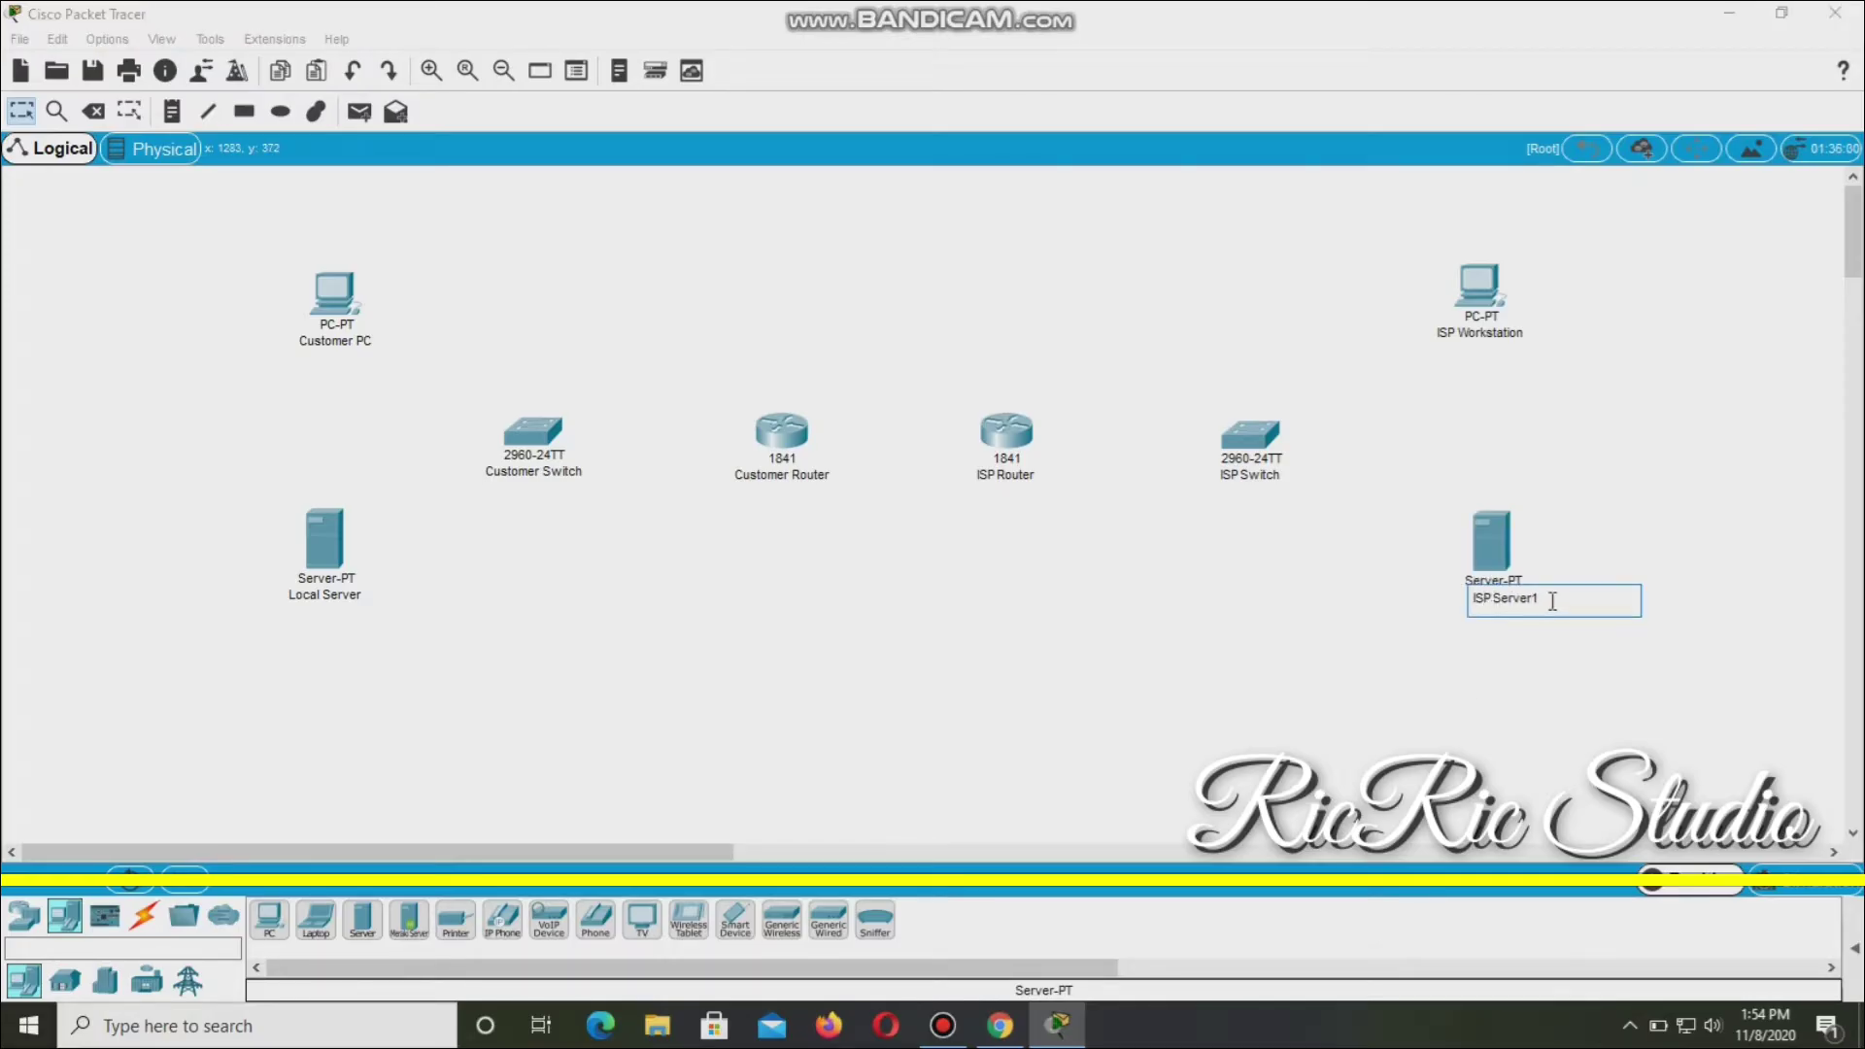
pyautogui.press('Return')
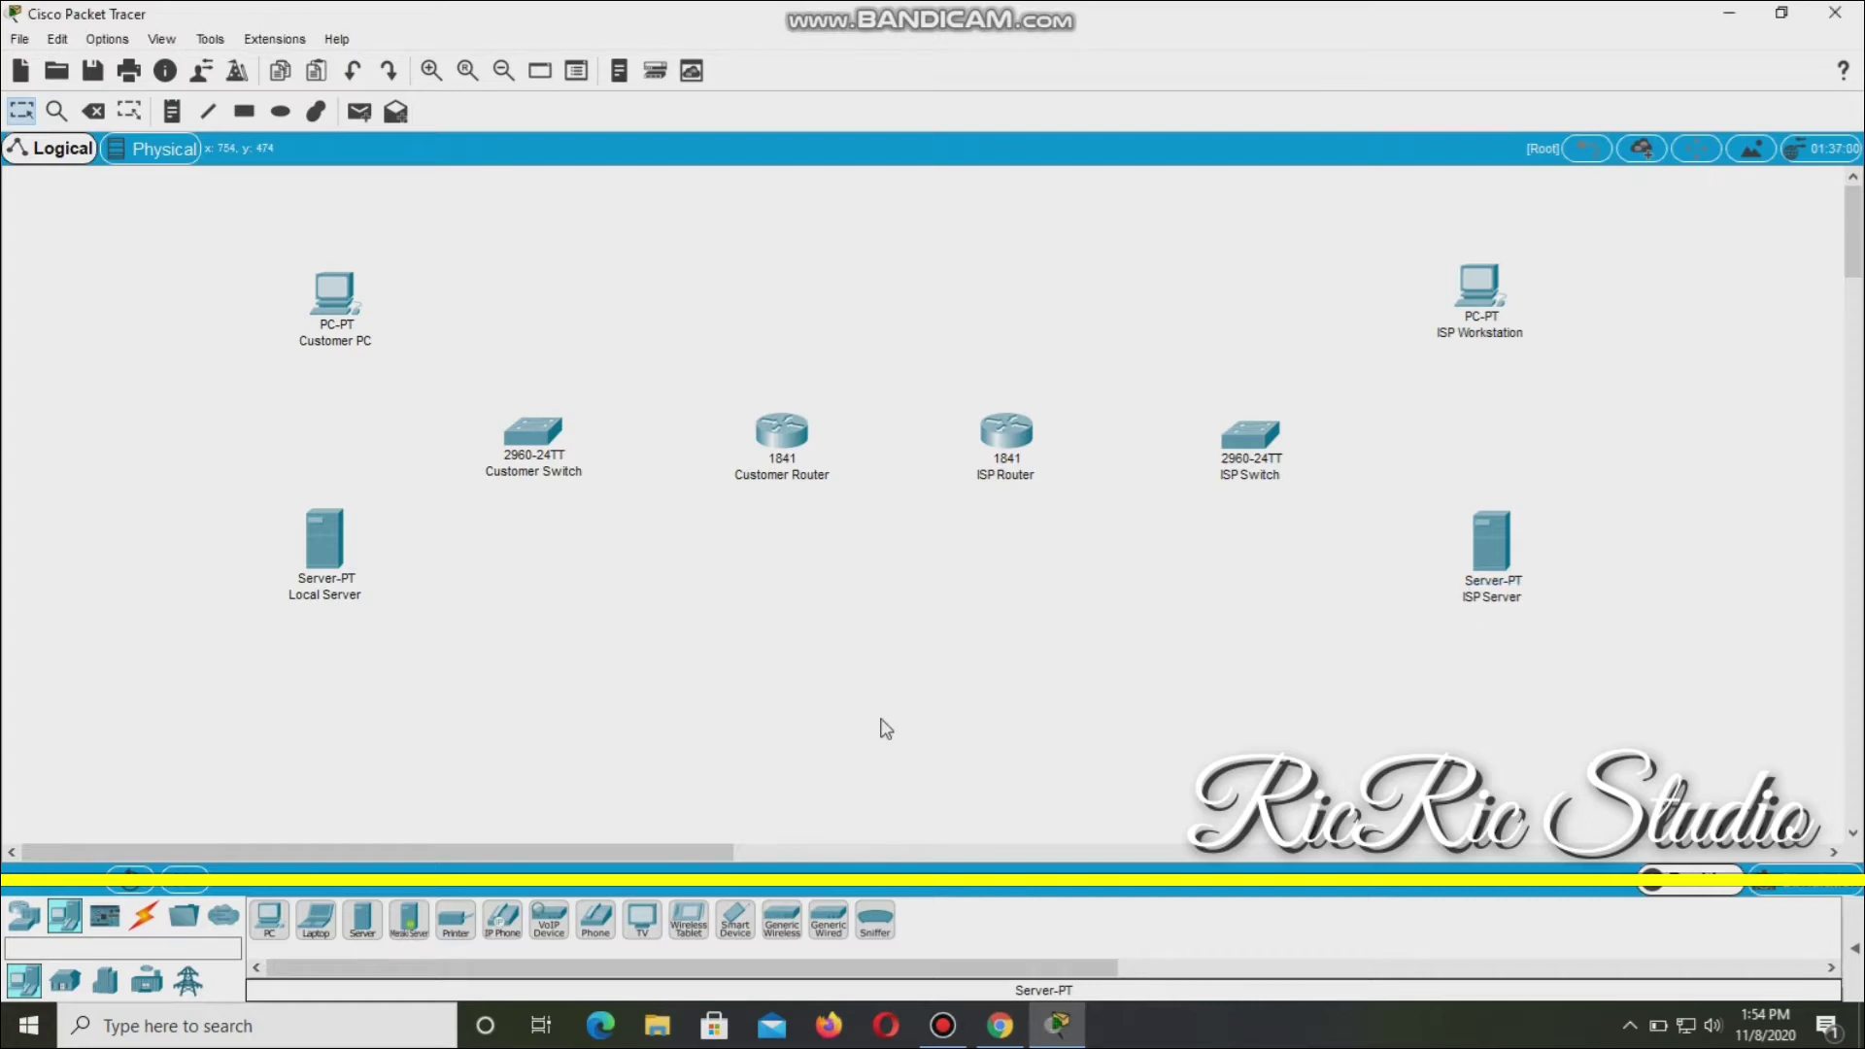
pyautogui.moveTo(197, 204); pyautogui.dragTo(879, 765)
pyautogui.click(621, 653)
# Cable Customer PC and Local Server FastEthernet0 to Customer Switch ports with straight-through copper.
pyautogui.click(142, 919)
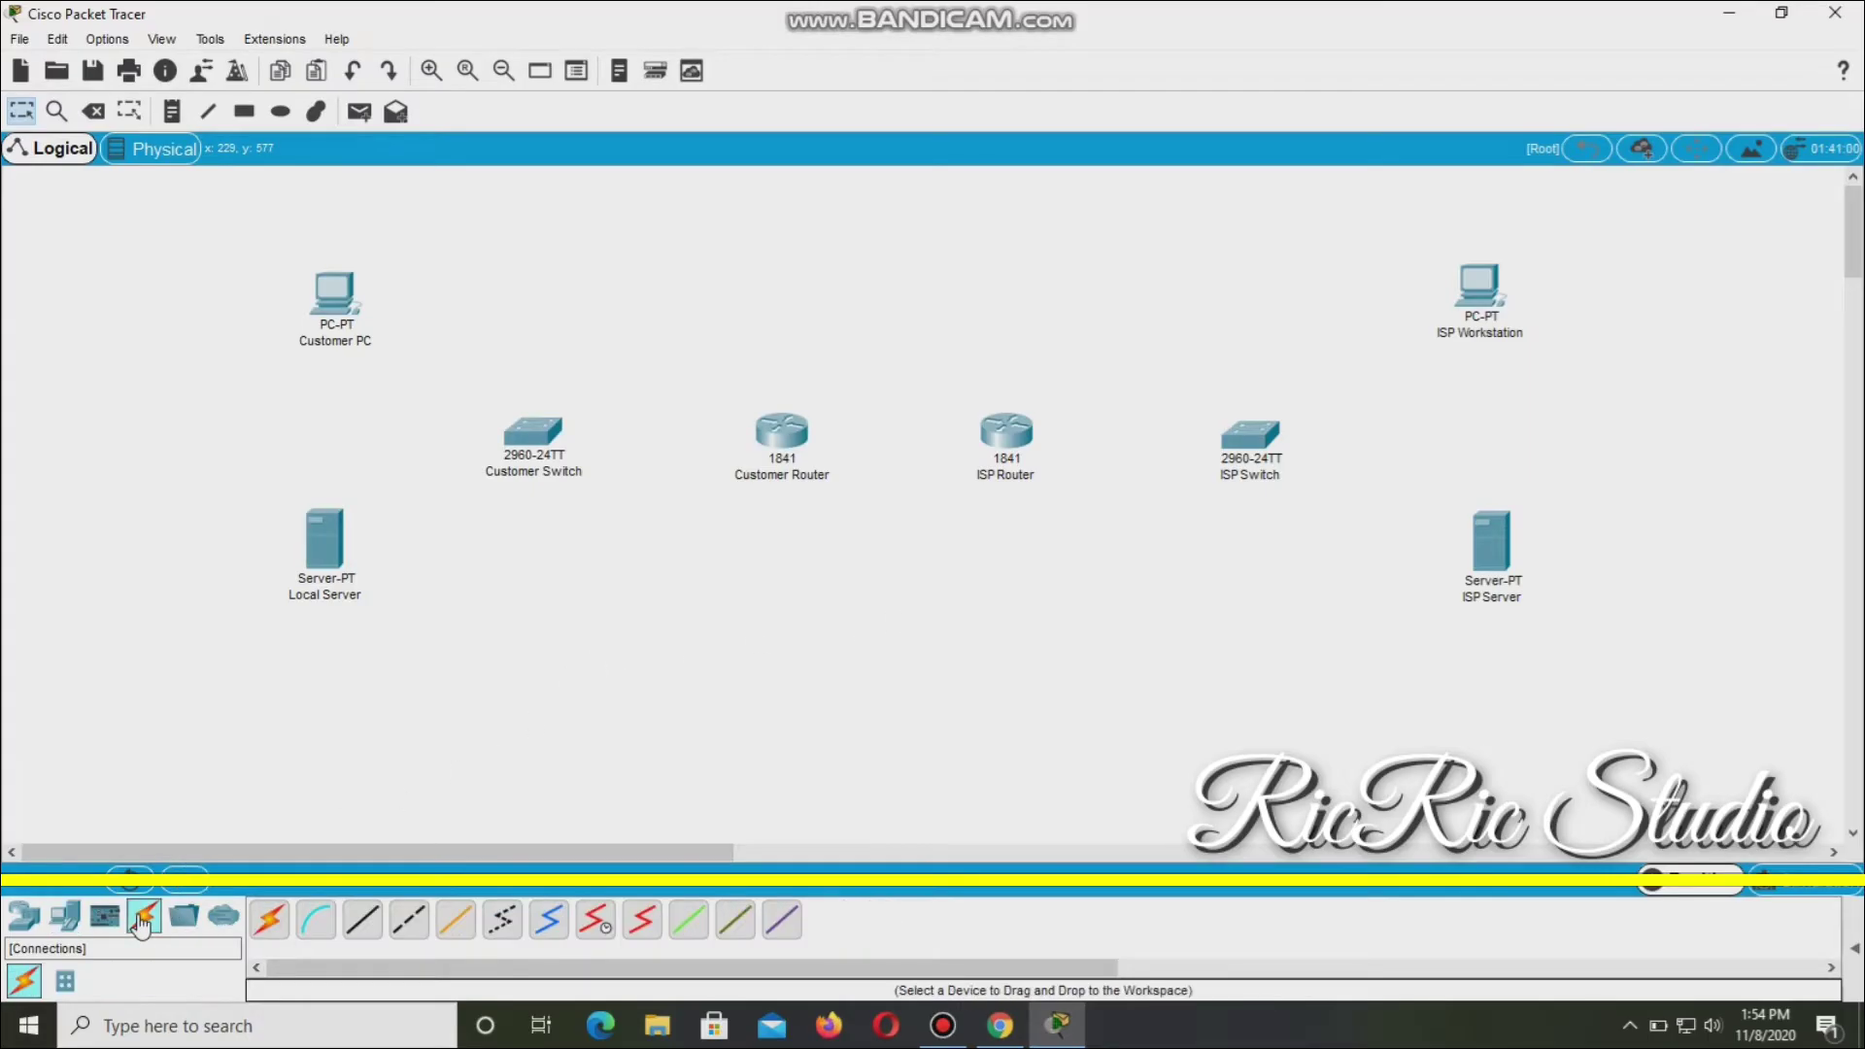
pyautogui.click(364, 921)
pyautogui.click(342, 305)
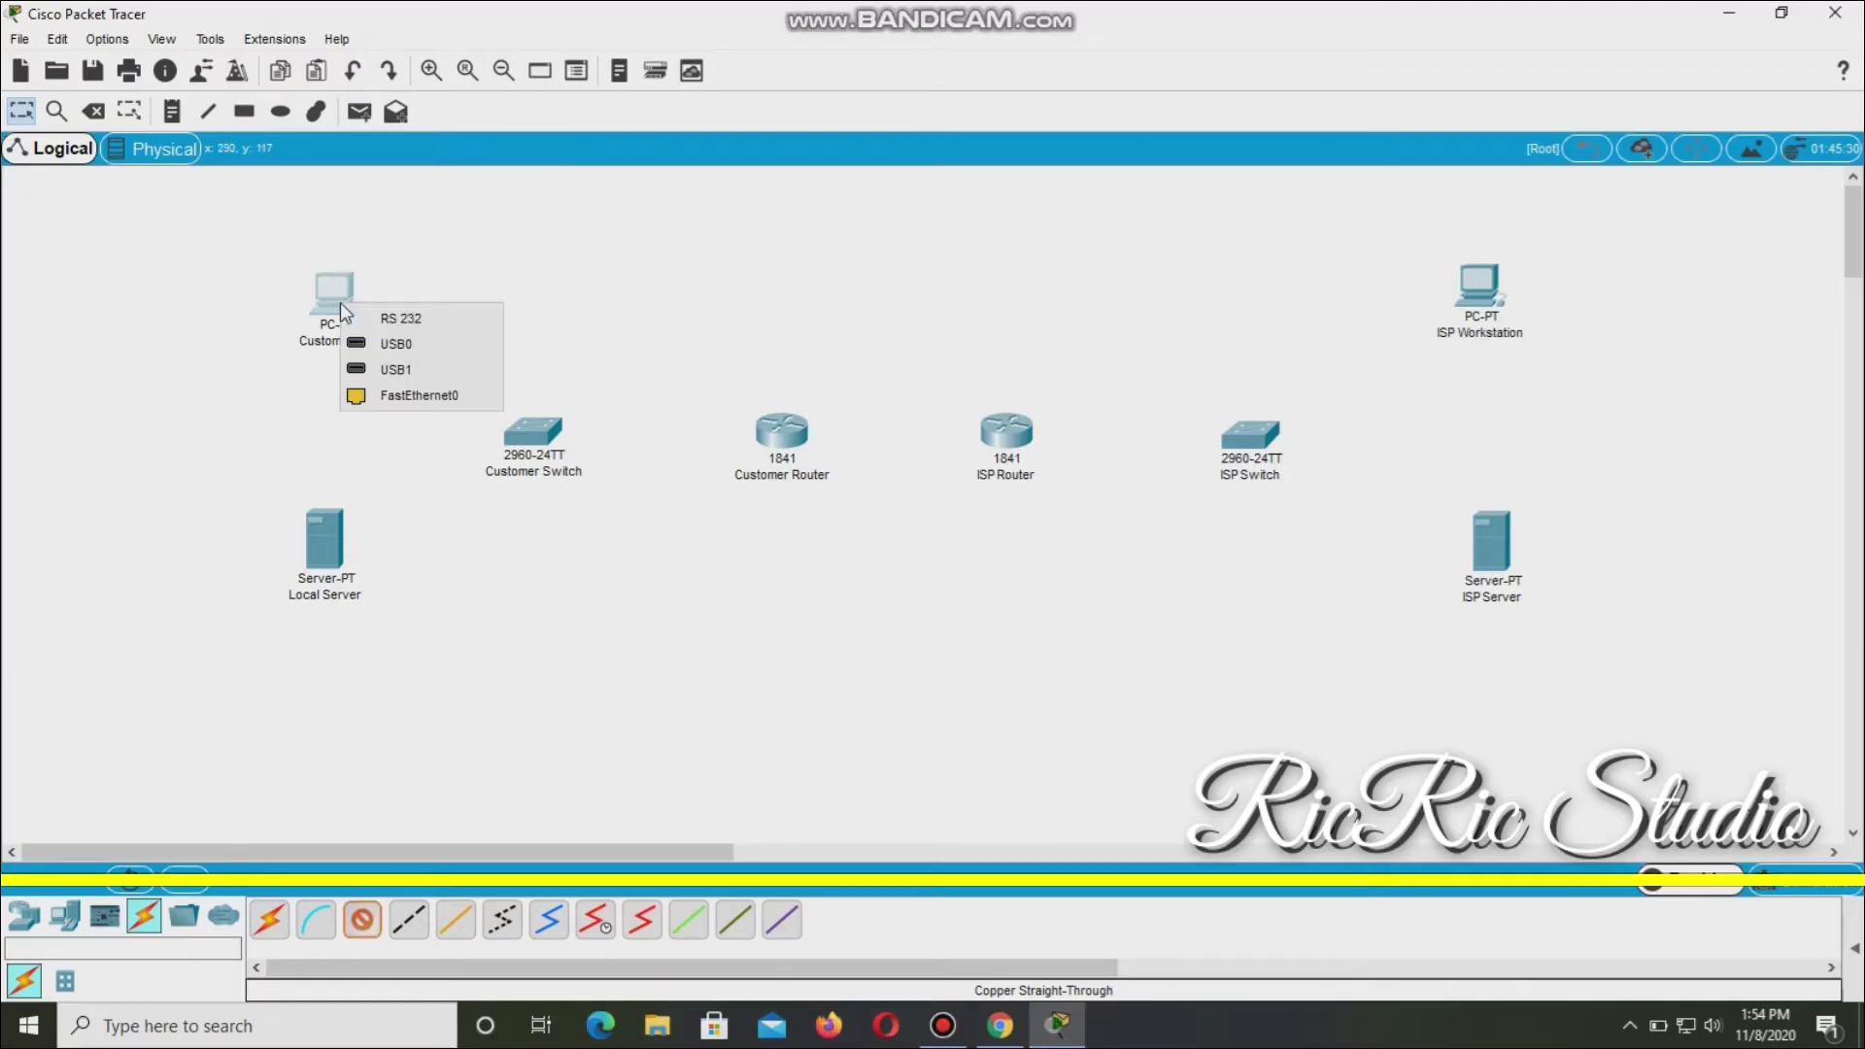
pyautogui.click(410, 393)
pyautogui.click(527, 439)
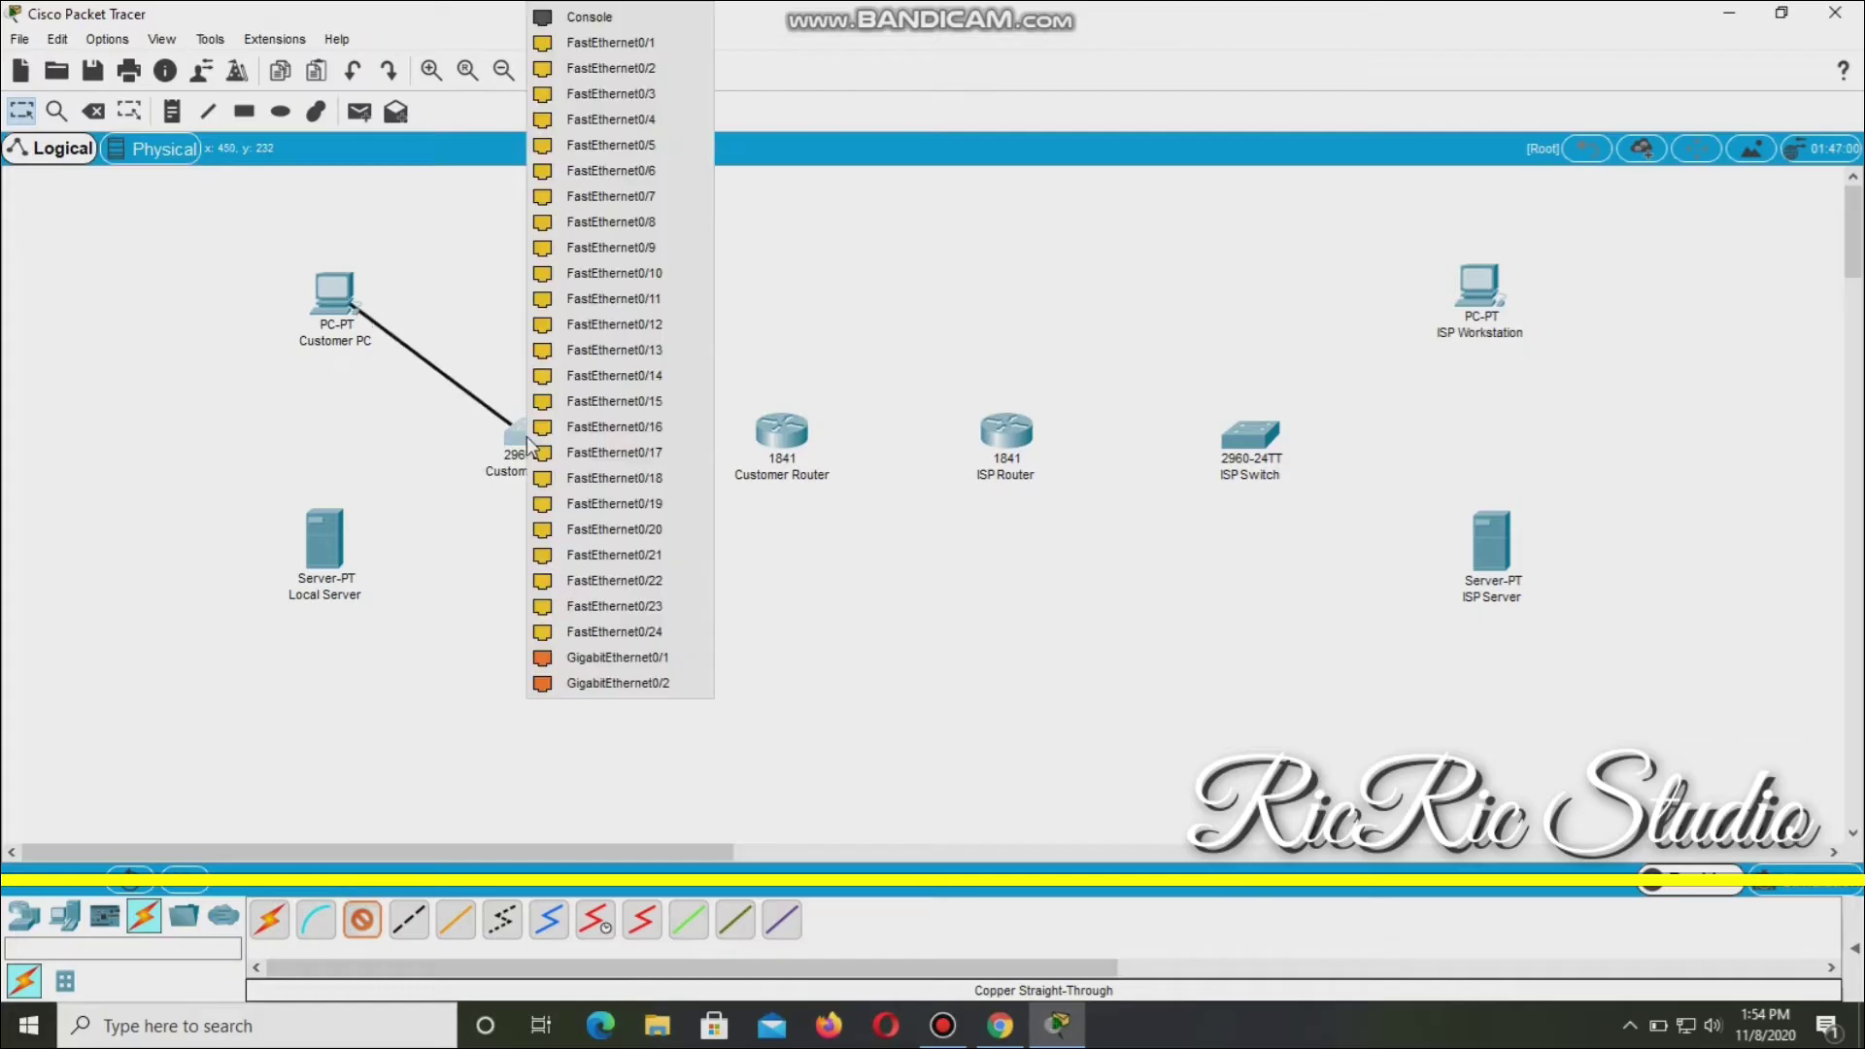
pyautogui.click(632, 51)
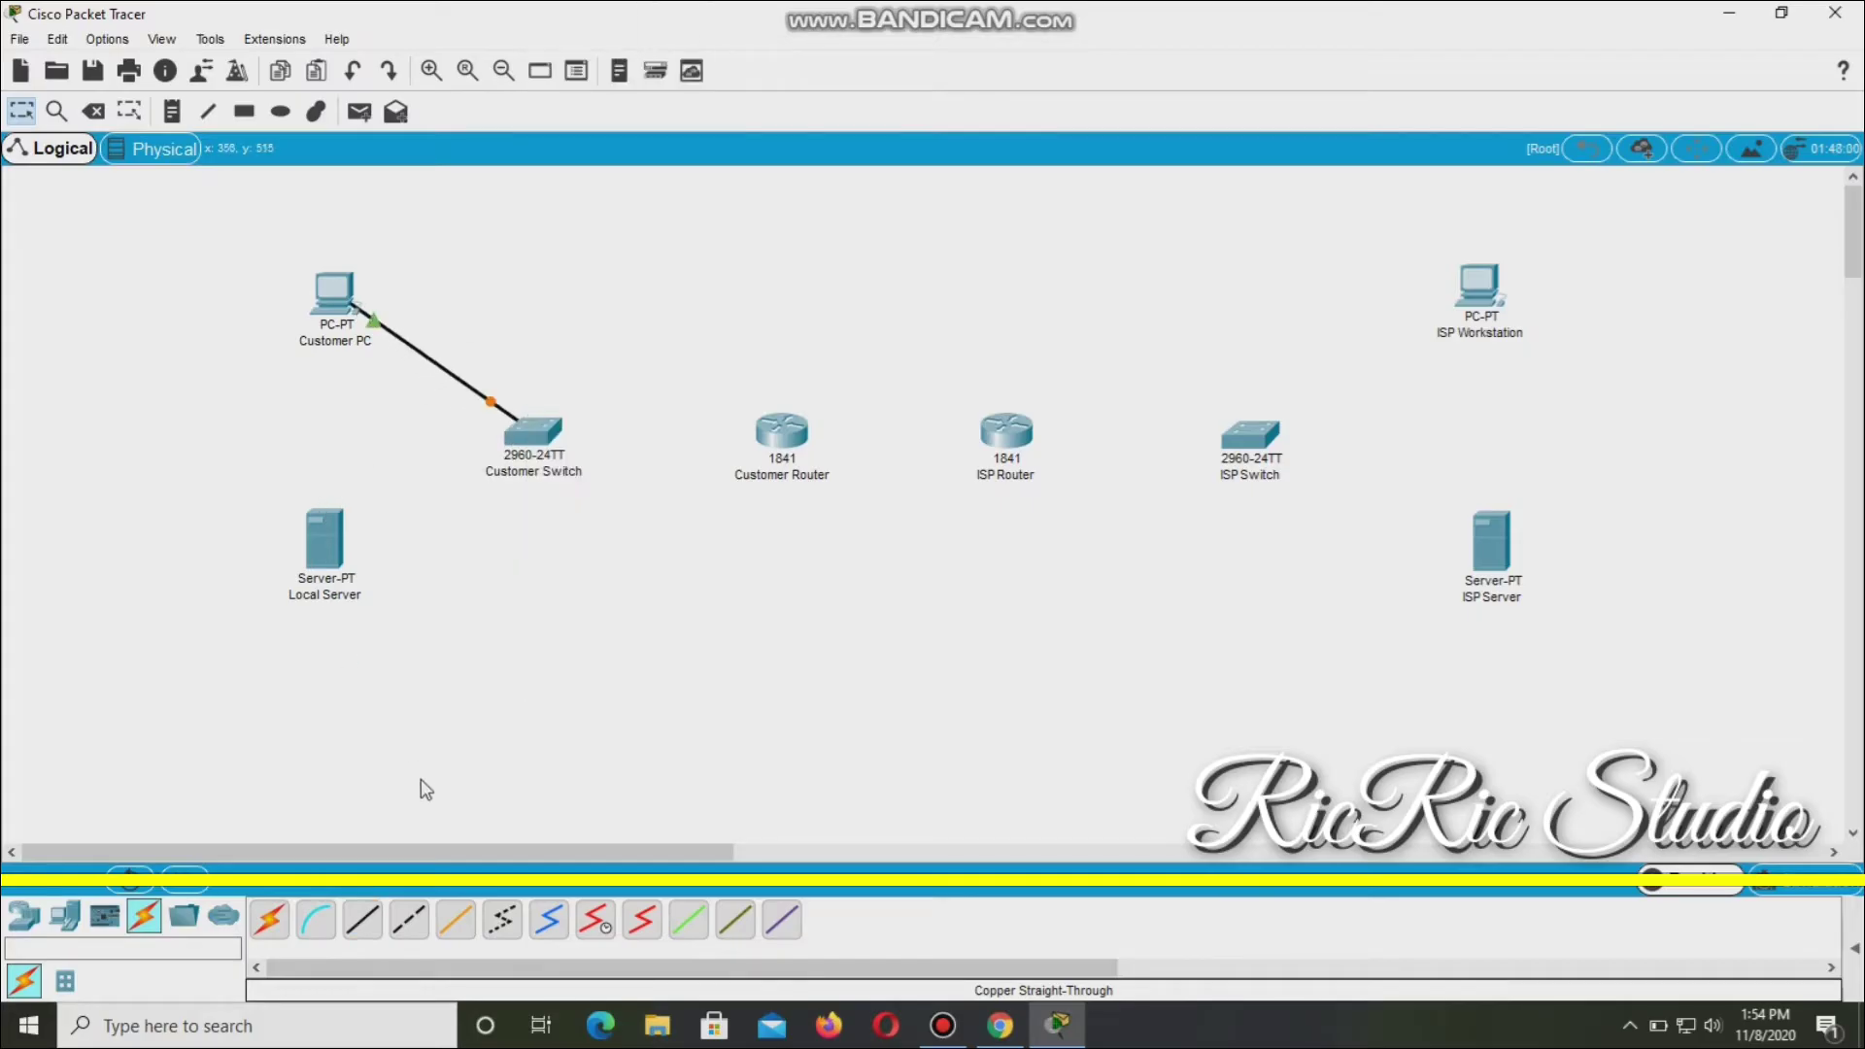
pyautogui.click(352, 928)
pyautogui.click(329, 542)
pyautogui.click(428, 553)
pyautogui.click(526, 431)
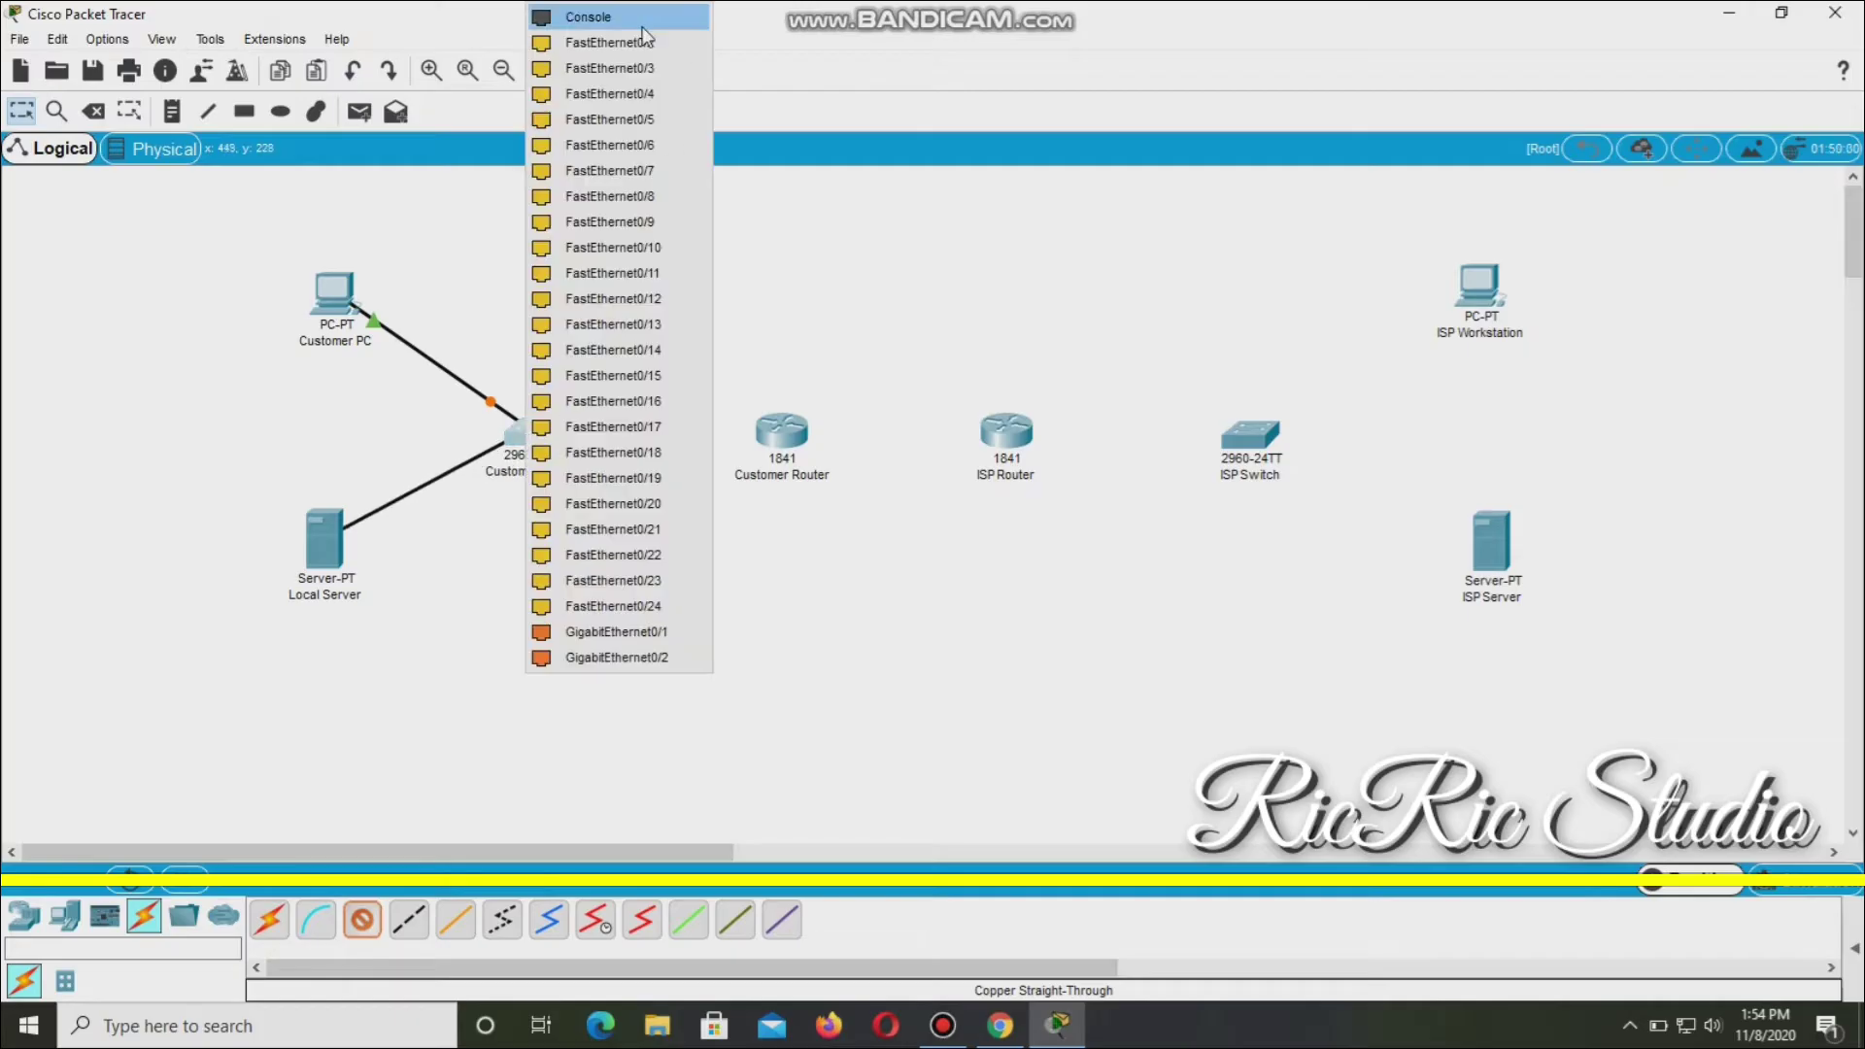
pyautogui.click(621, 60)
# Cable a free Customer Switch port to Customer Router FastEthernet0/0.
pyautogui.click(359, 928)
pyautogui.click(542, 442)
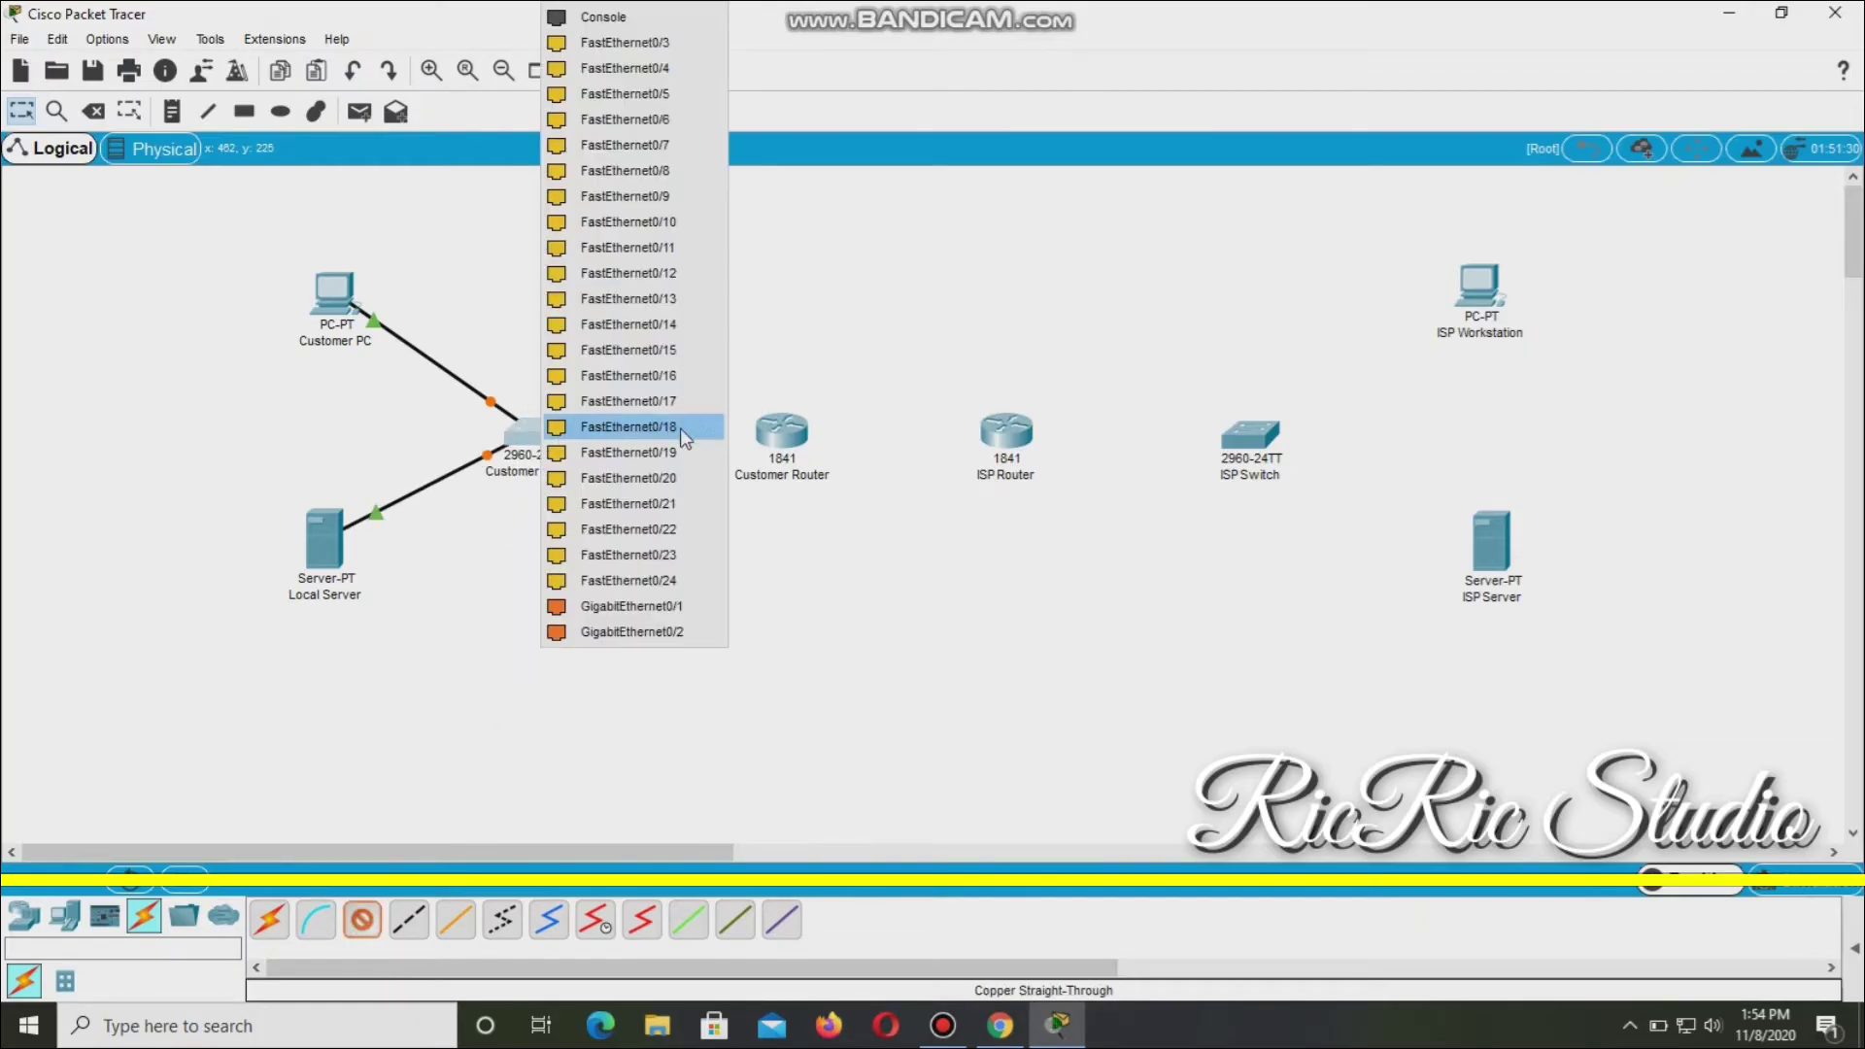
pyautogui.click(617, 63)
pyautogui.click(789, 430)
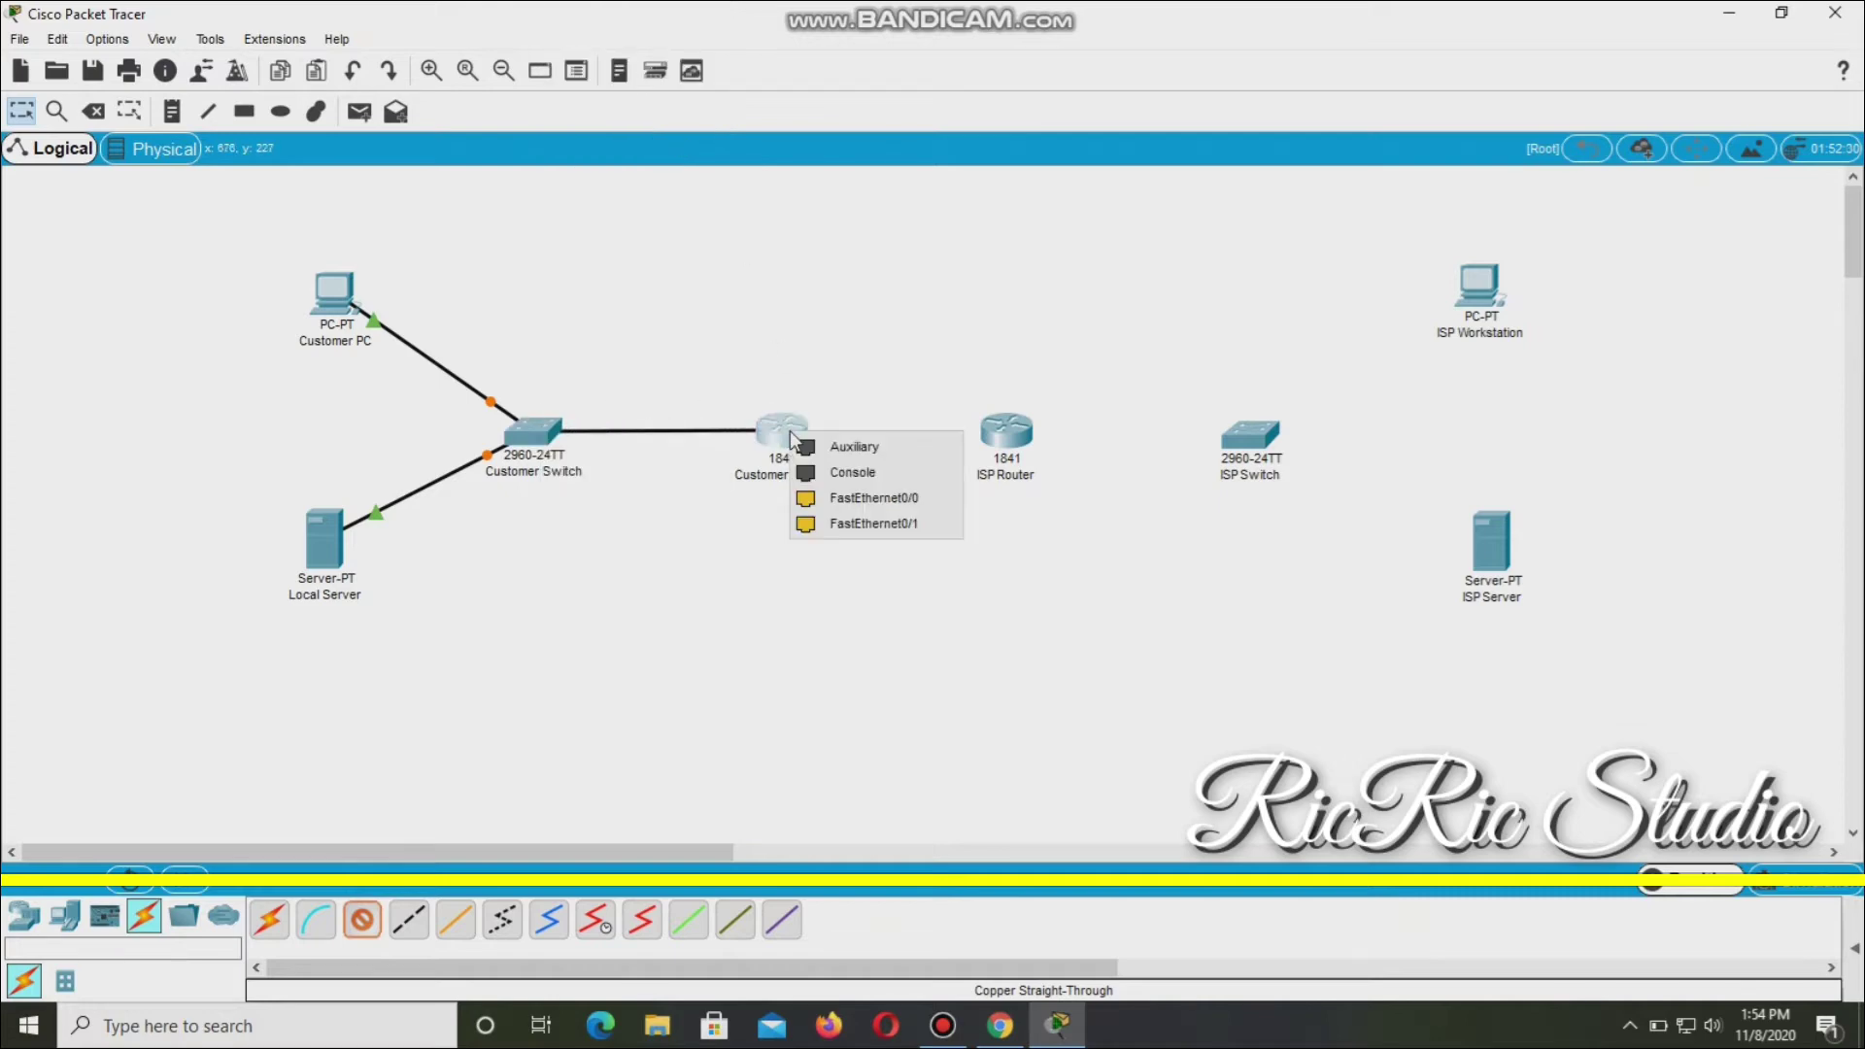
pyautogui.click(870, 498)
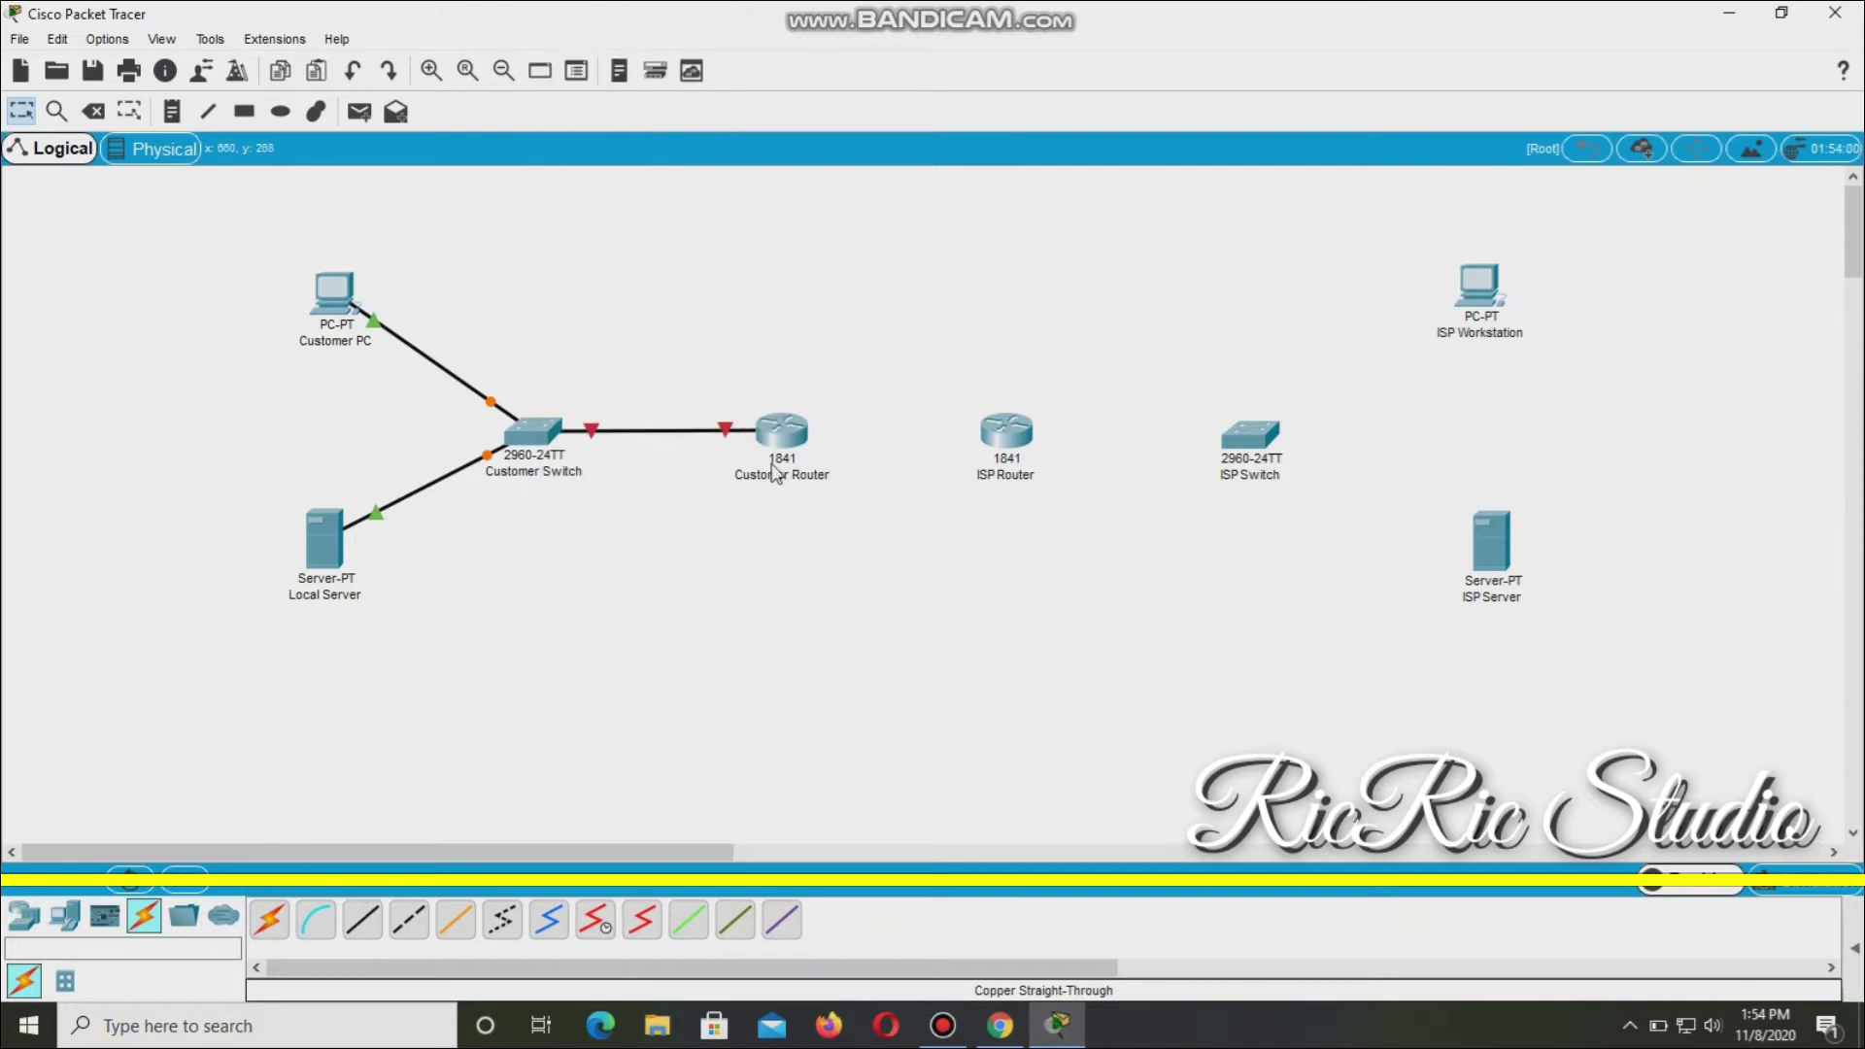
pyautogui.moveTo(791, 434); pyautogui.dragTo(793, 440)
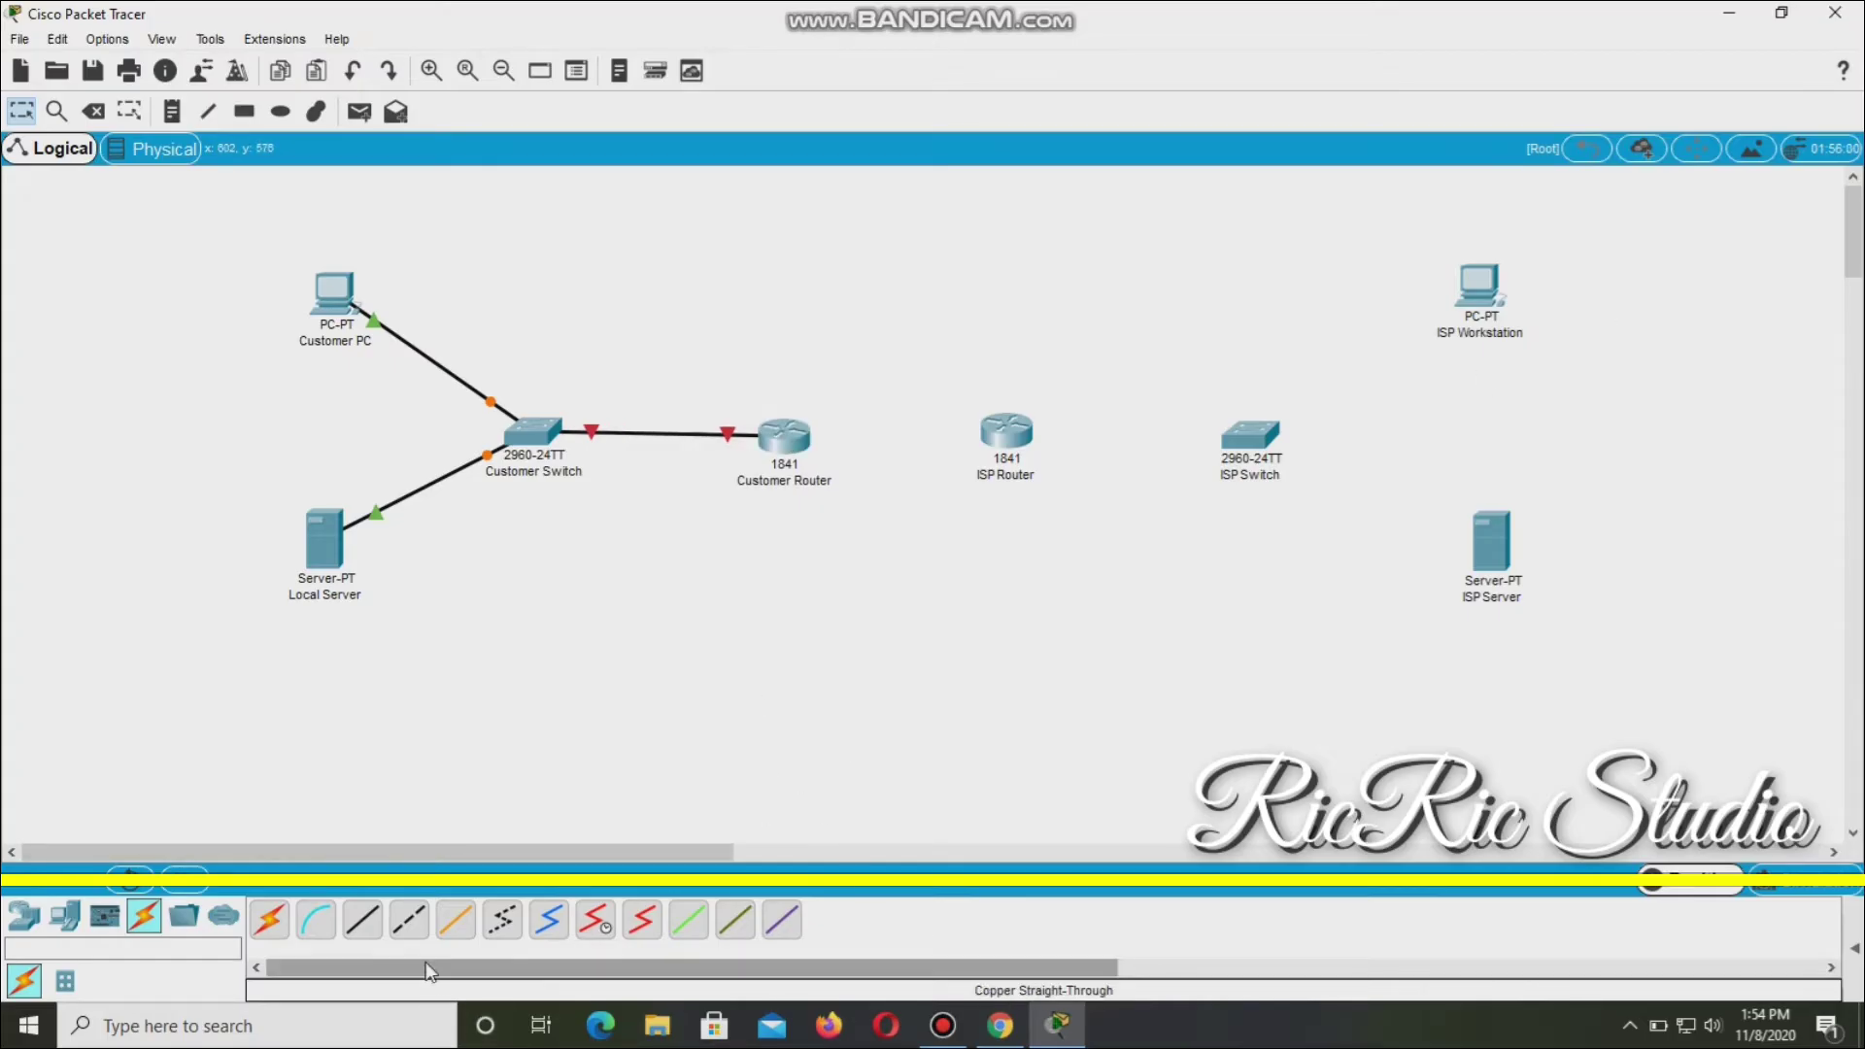
# Cable ISP Workstation and ISP Server to ISP Switch FastEthernet0/1 and 0/2 with straight-through copper.
pyautogui.click(380, 925)
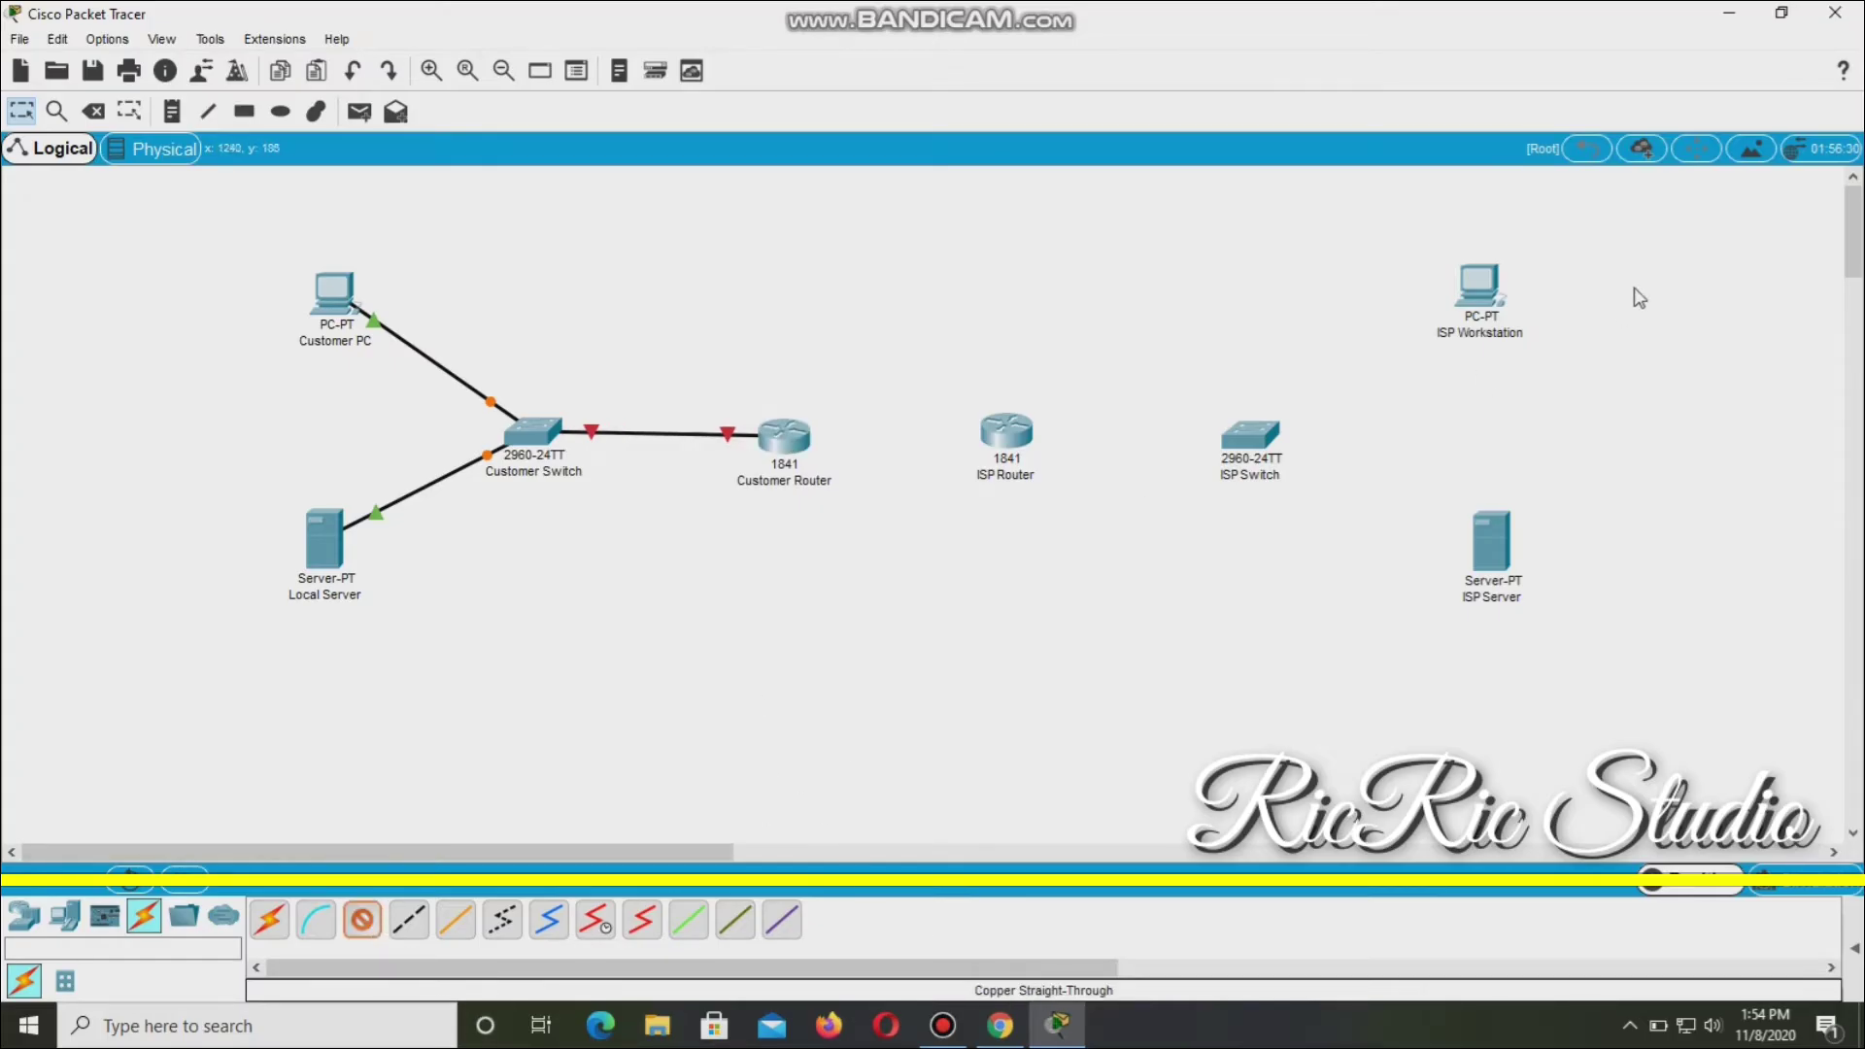
pyautogui.click(1478, 289)
pyautogui.click(1501, 375)
pyautogui.click(1250, 433)
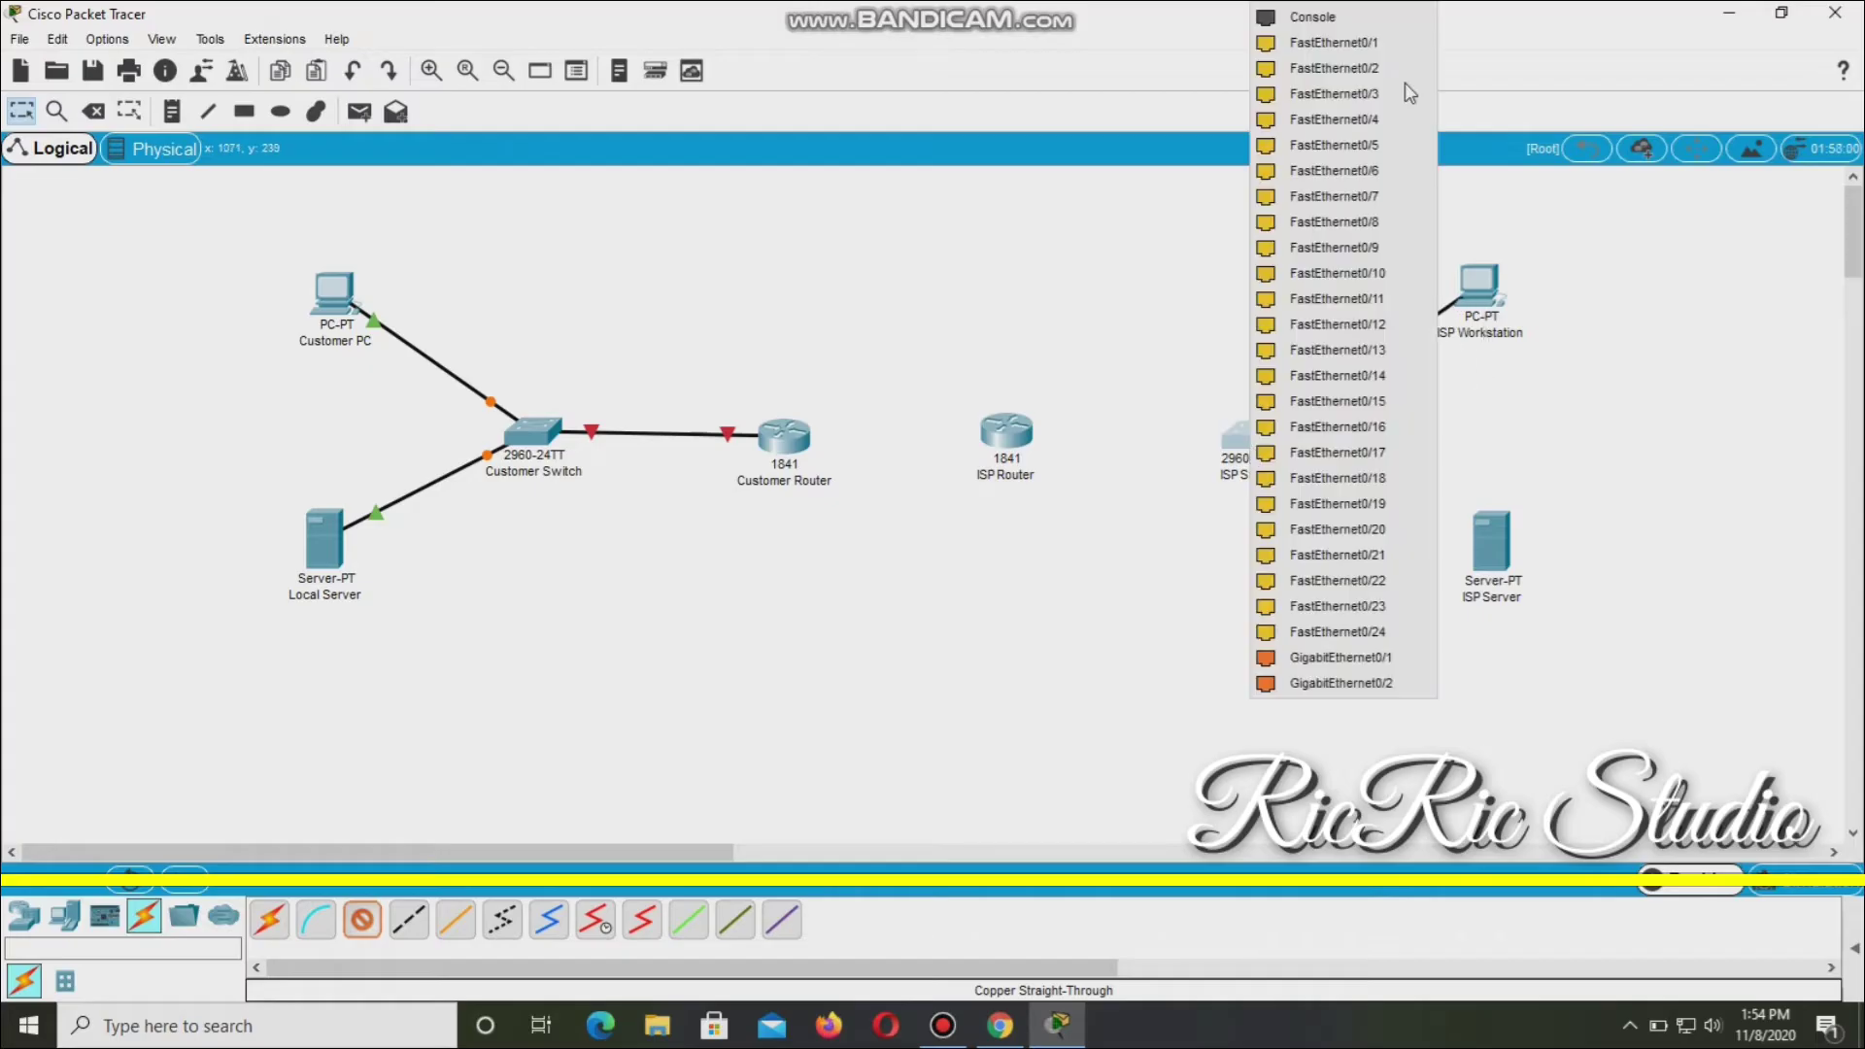
pyautogui.click(1364, 43)
pyautogui.click(361, 920)
pyautogui.click(1483, 554)
pyautogui.click(1578, 566)
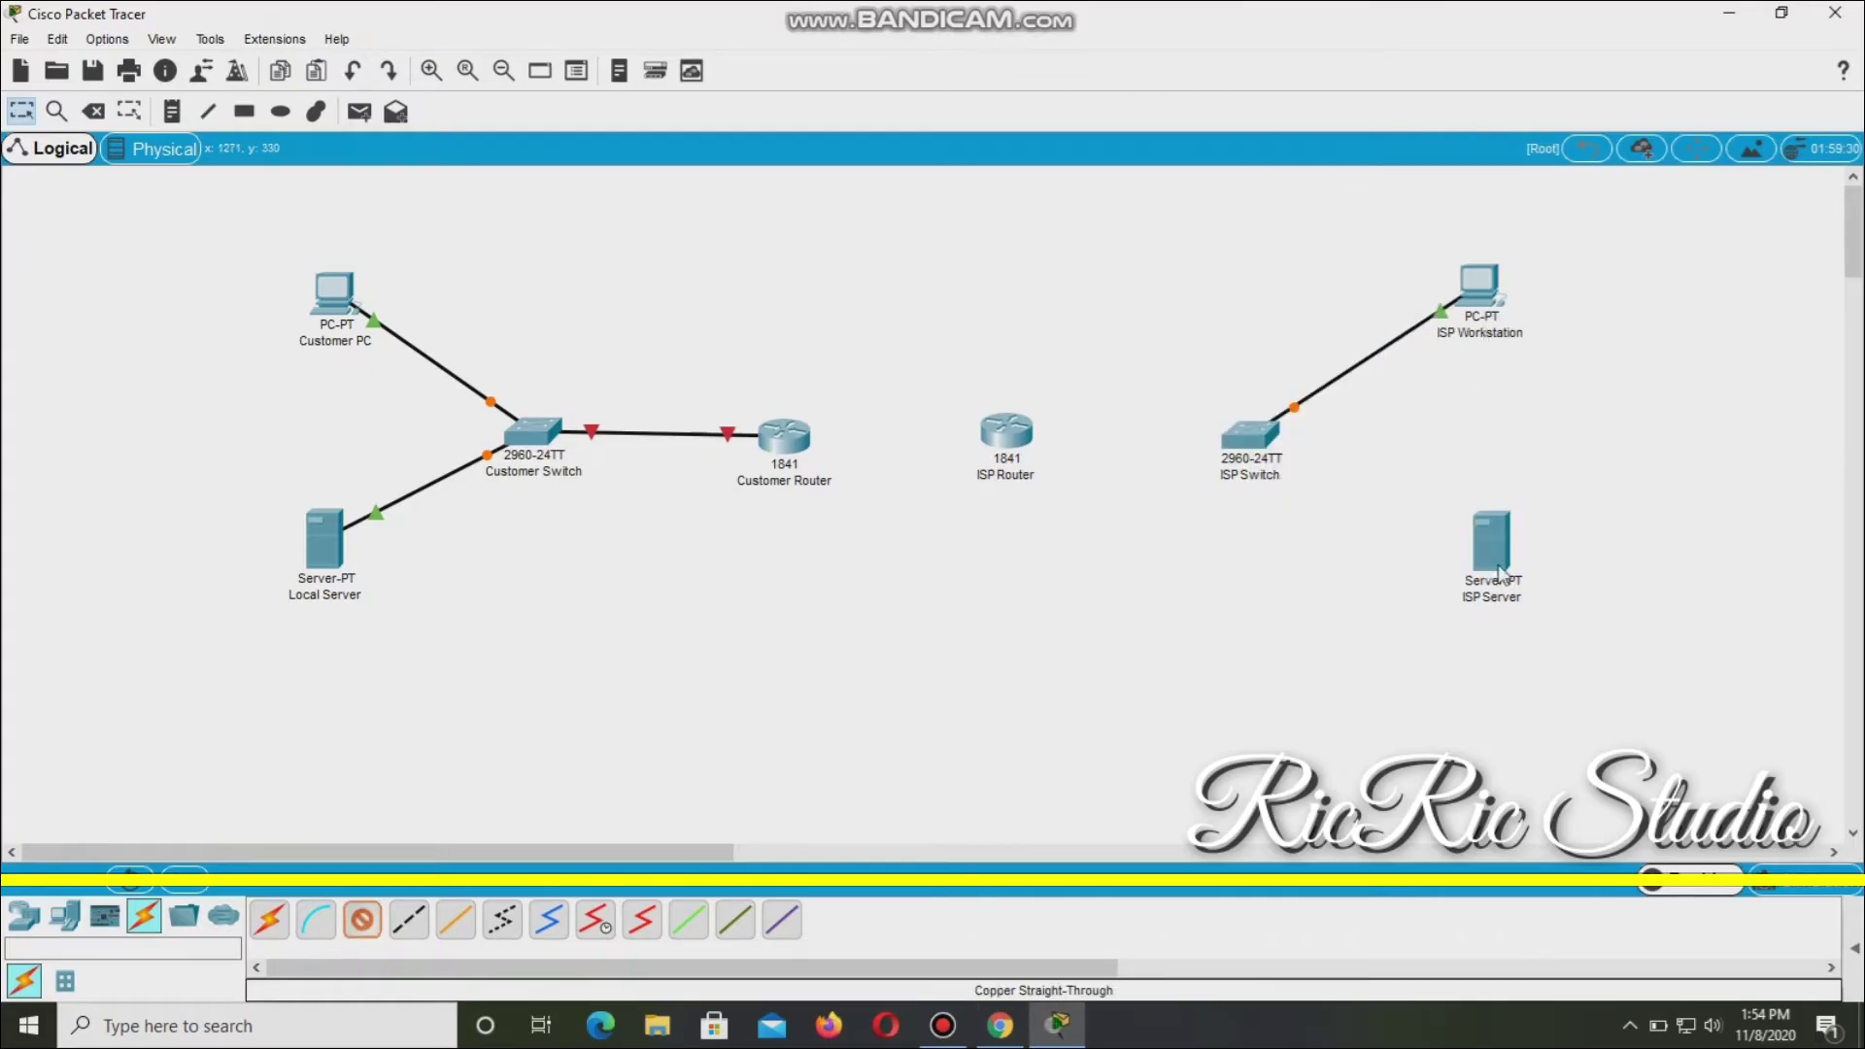
pyautogui.click(1247, 442)
pyautogui.click(1302, 43)
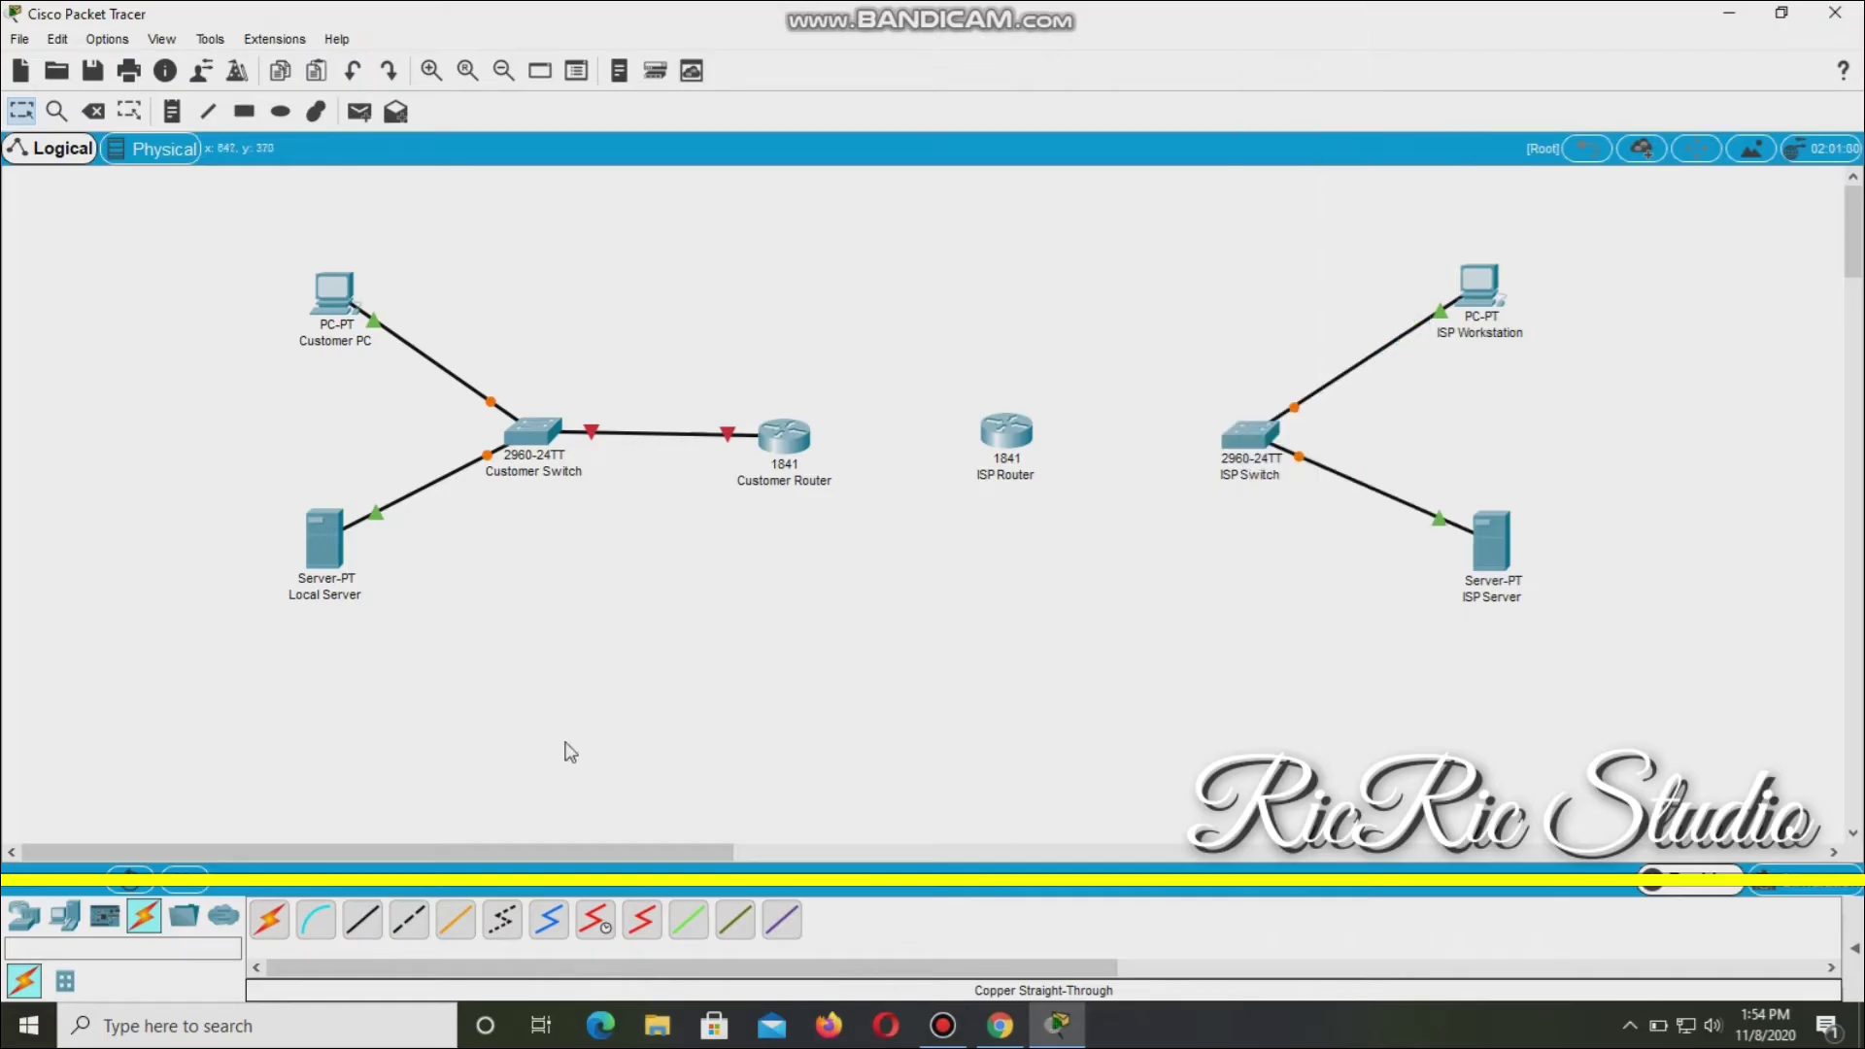
# Cable ISP Switch FastEthernet0/3 to an ISP Router FastEthernet port.
pyautogui.click(379, 930)
pyautogui.click(1263, 452)
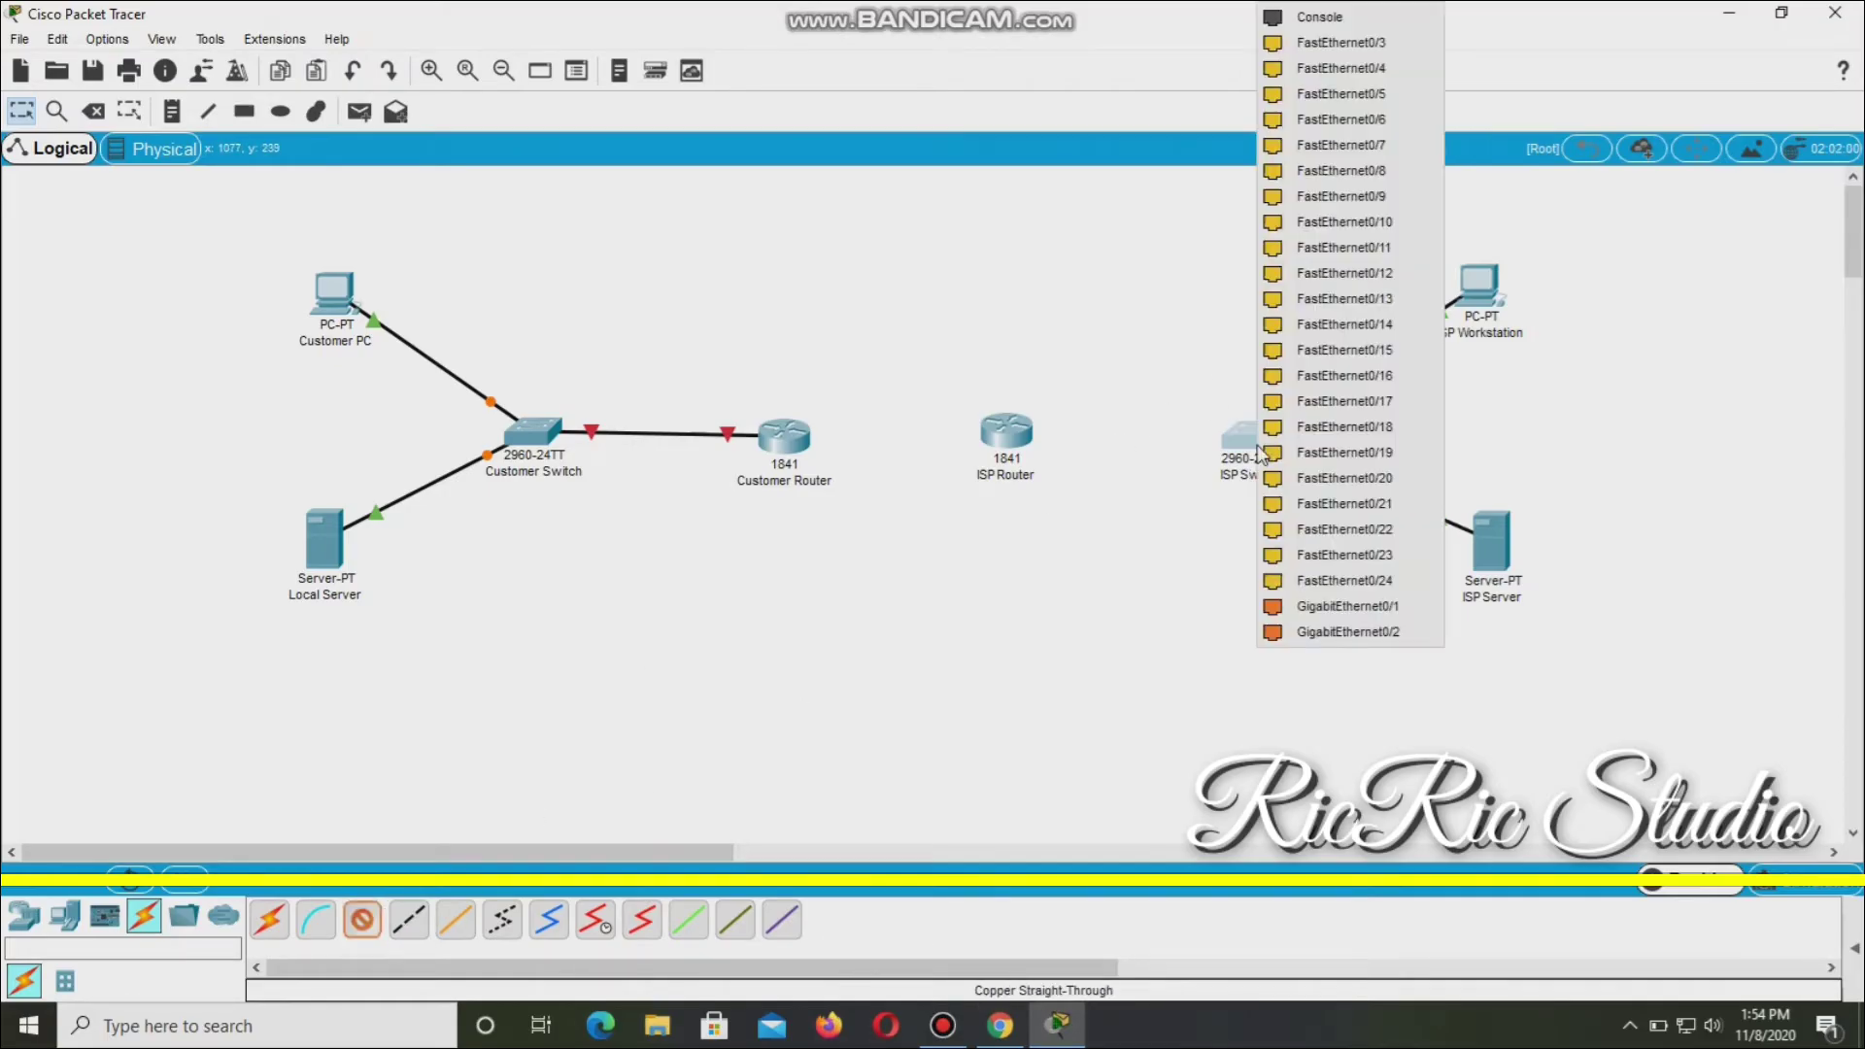
pyautogui.click(1346, 43)
pyautogui.click(1008, 433)
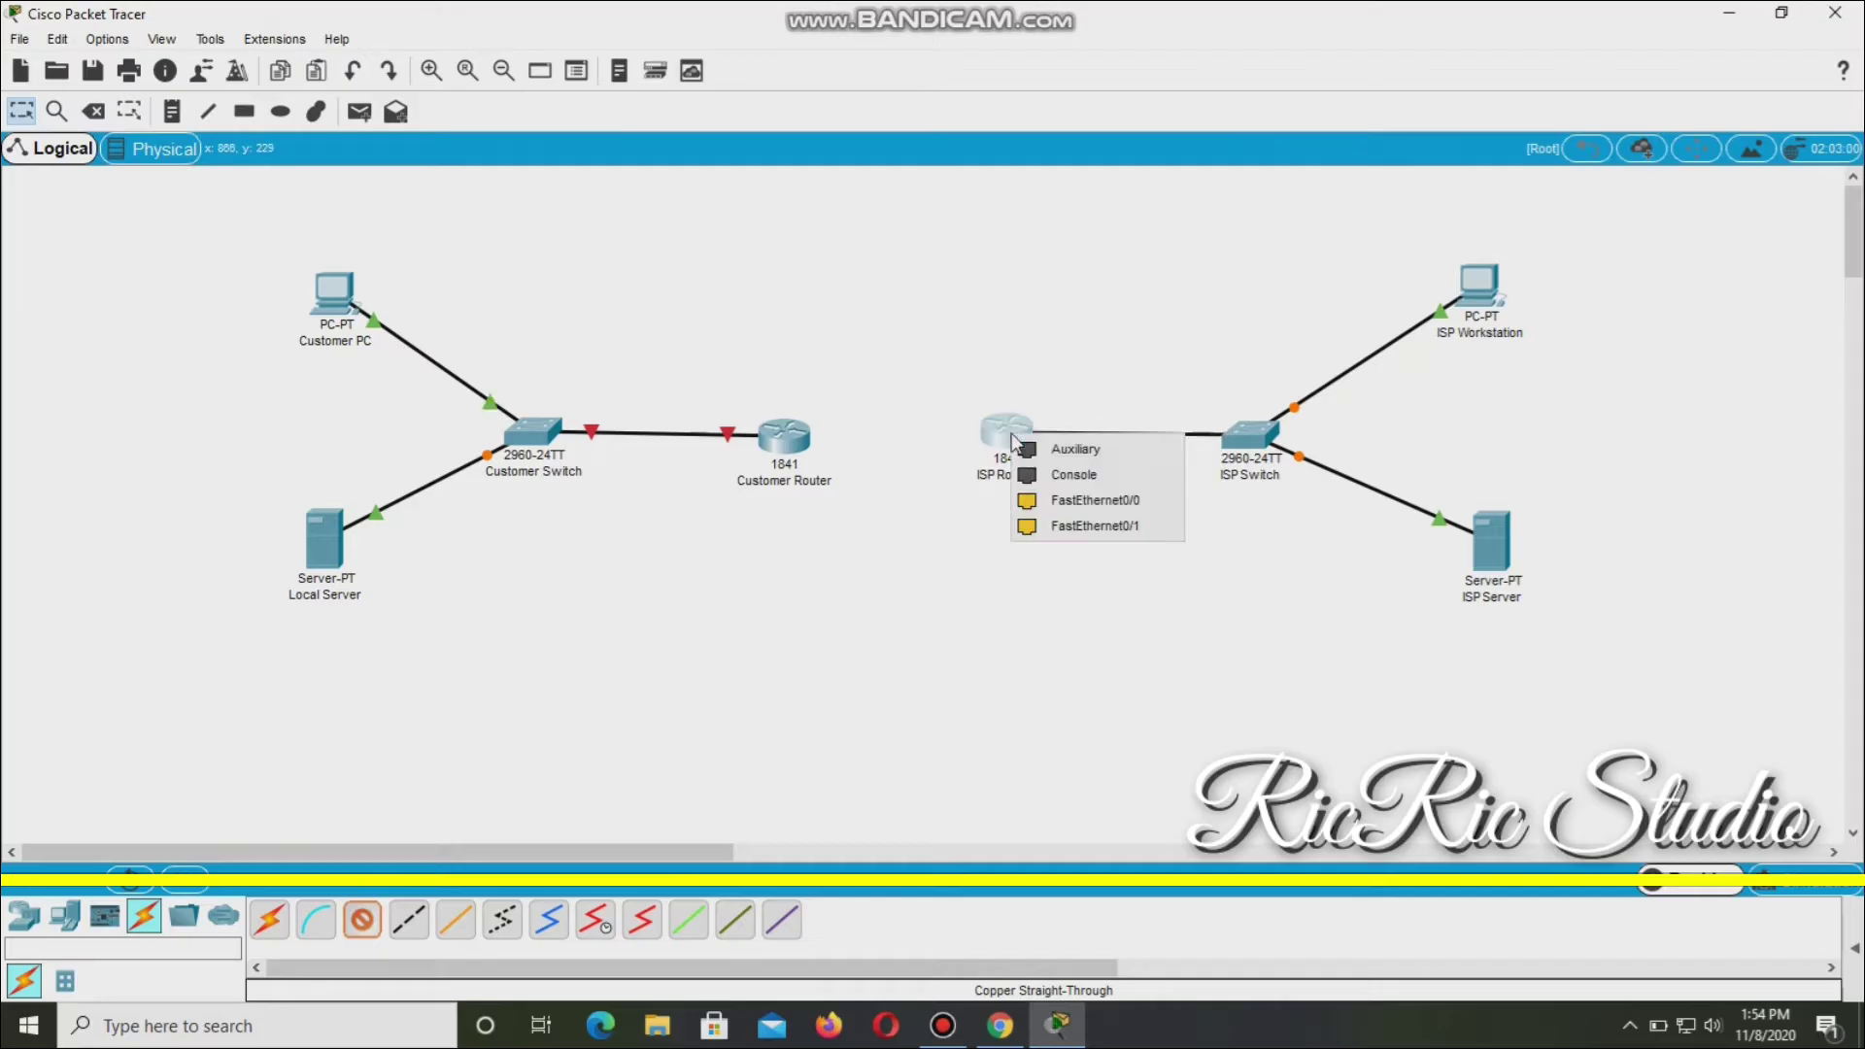
pyautogui.click(1089, 515)
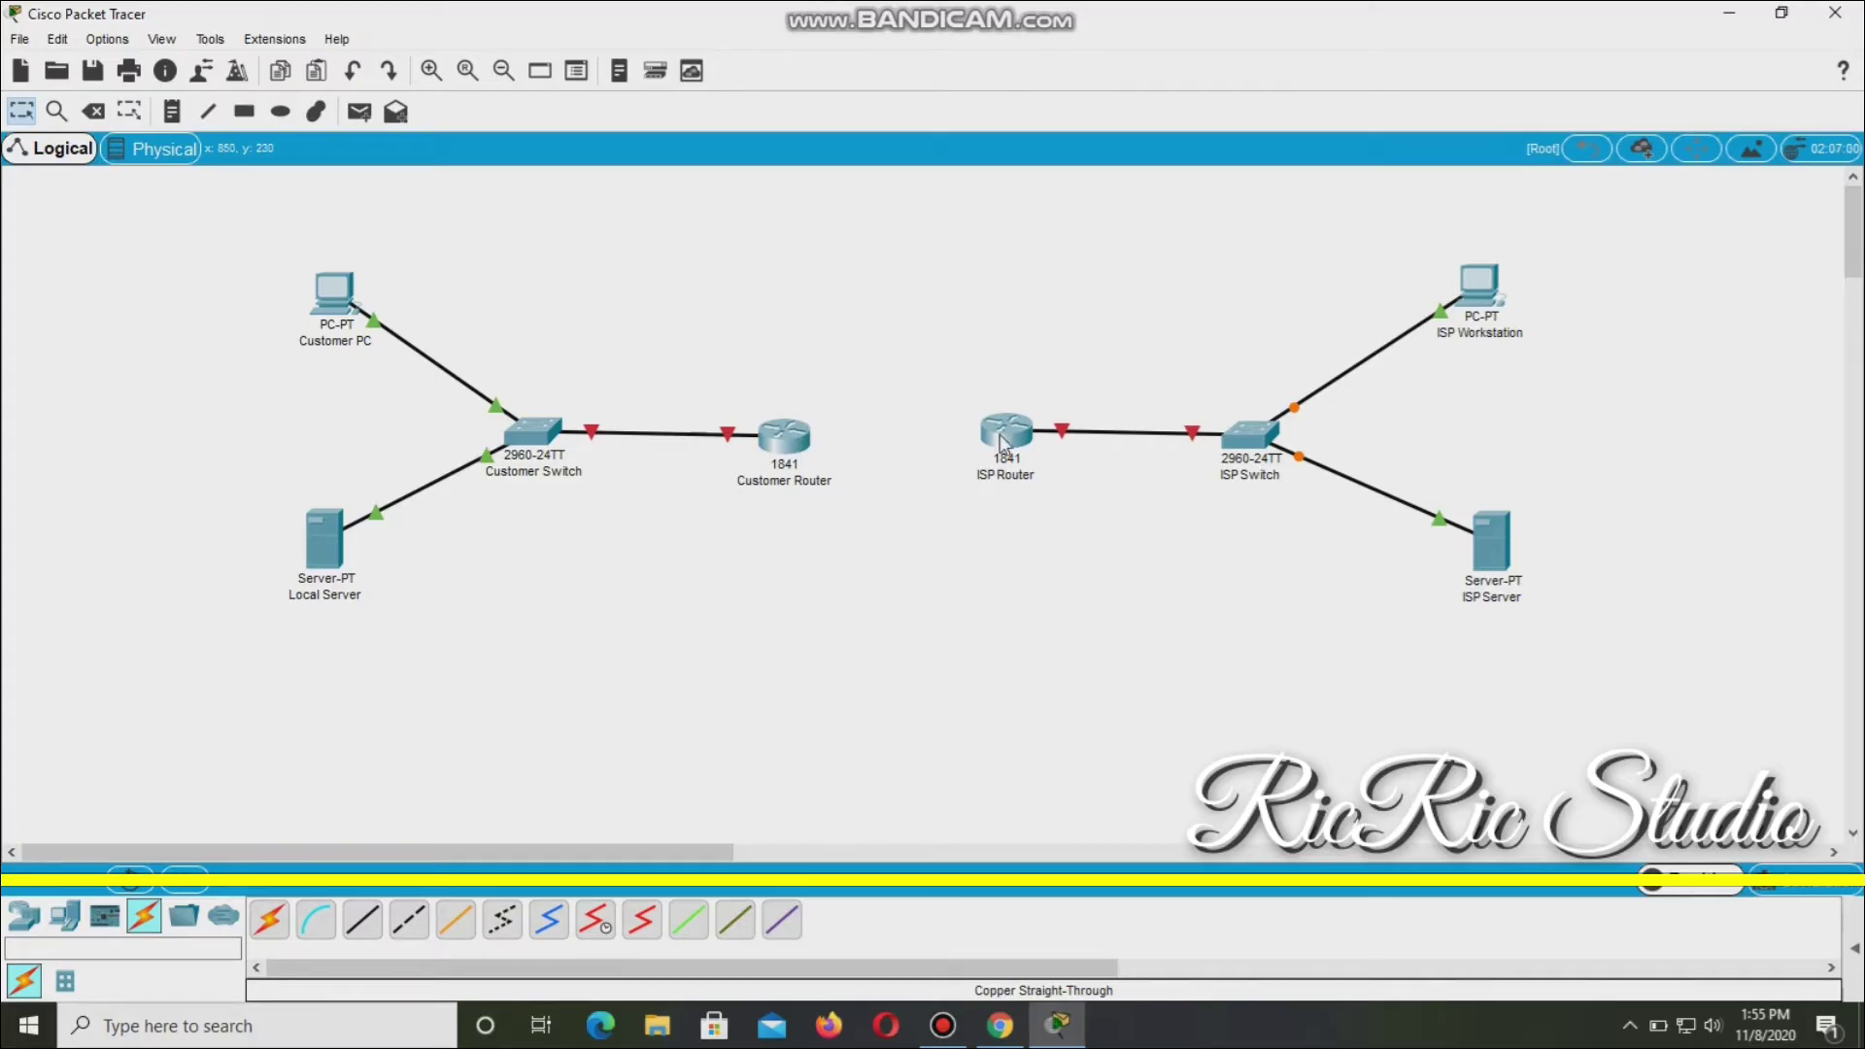
# Install a WIC-1T serial module in Customer Router and ISP Router, powering the ISP Router back on.
pyautogui.click(789, 443)
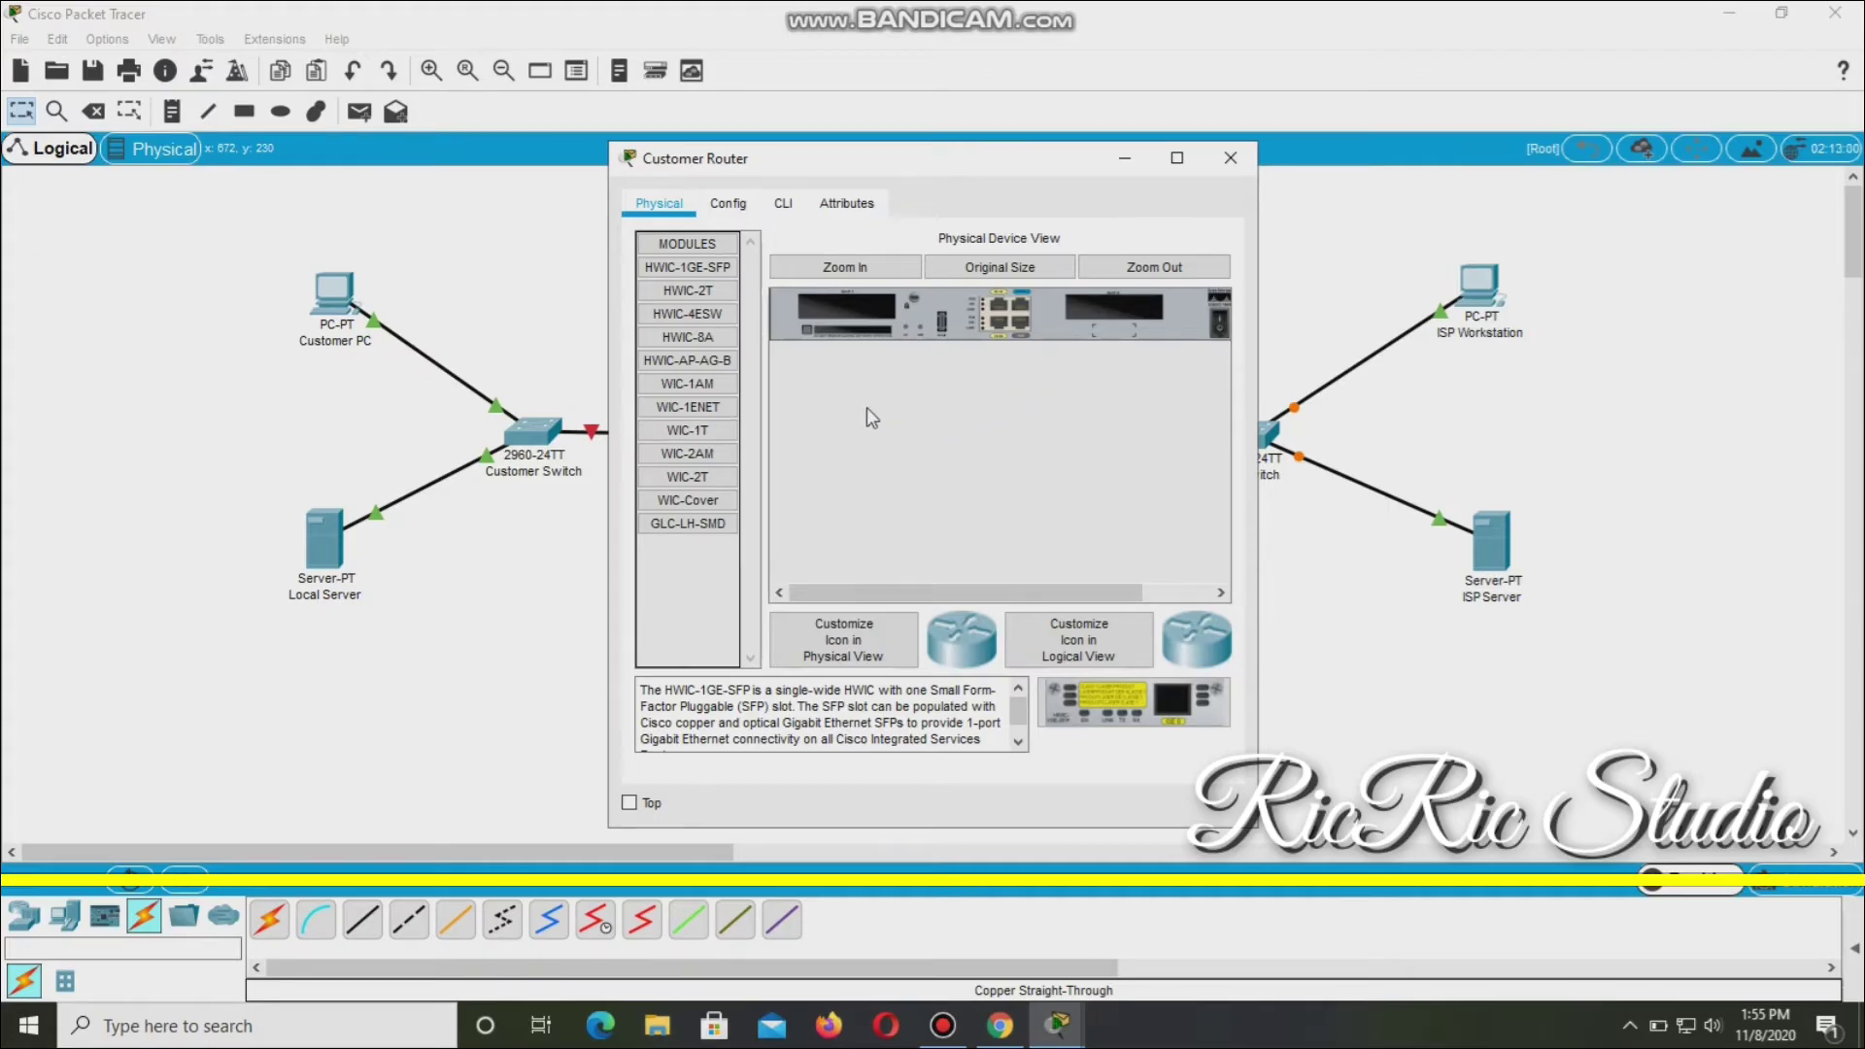
pyautogui.moveTo(691, 434); pyautogui.dragTo(1108, 324)
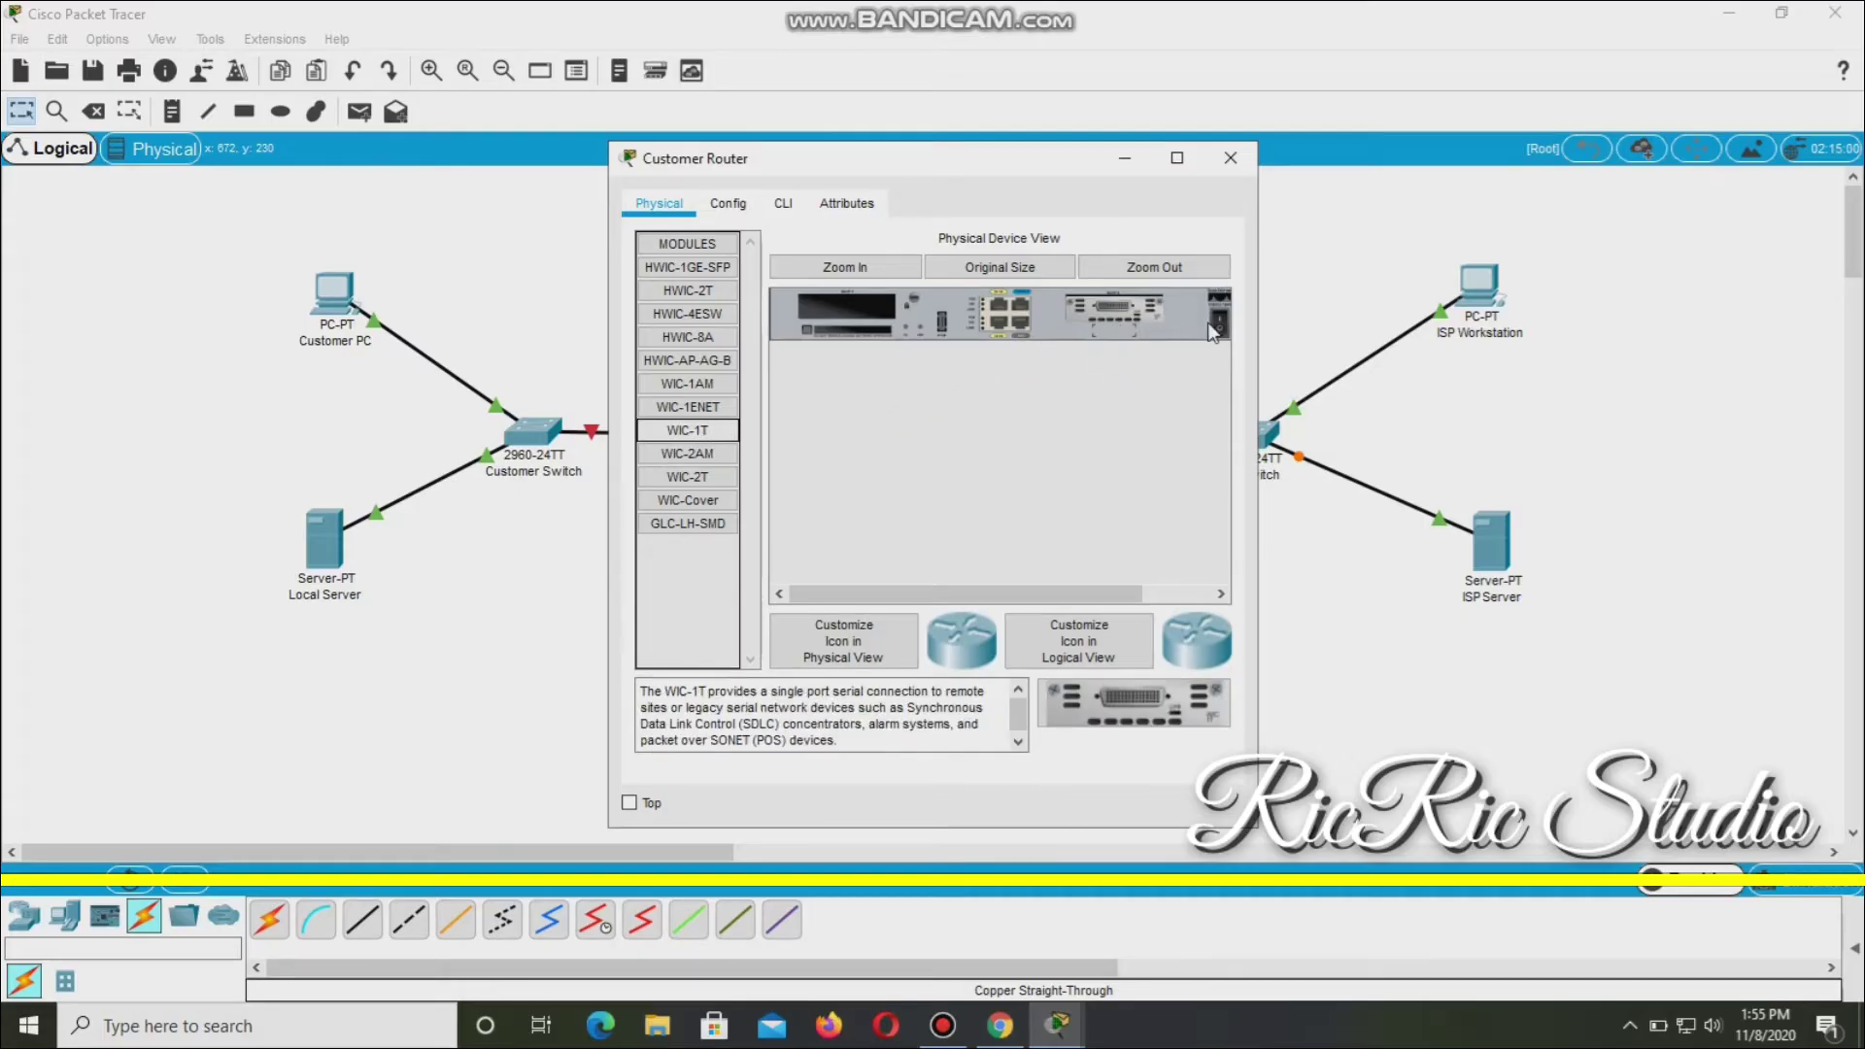
pyautogui.click(1231, 159)
pyautogui.click(1015, 424)
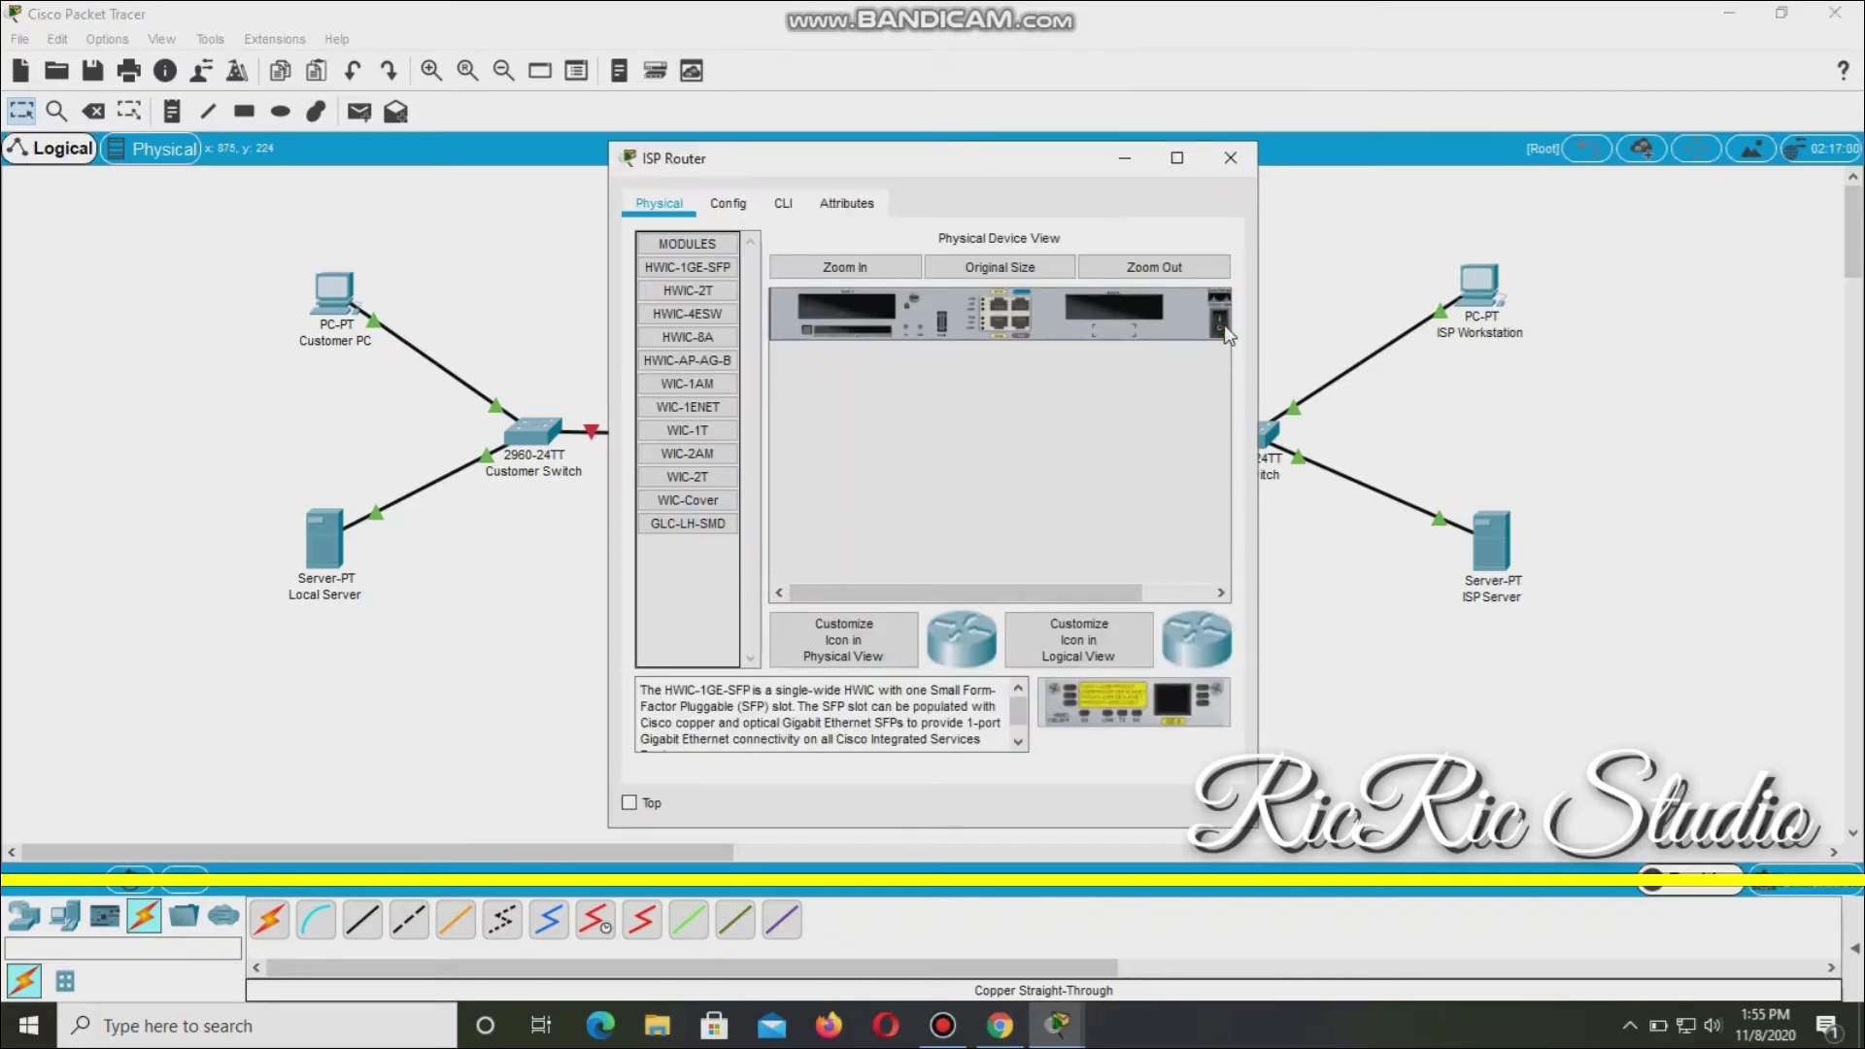
pyautogui.moveTo(696, 432); pyautogui.dragTo(1129, 307)
pyautogui.click(1220, 323)
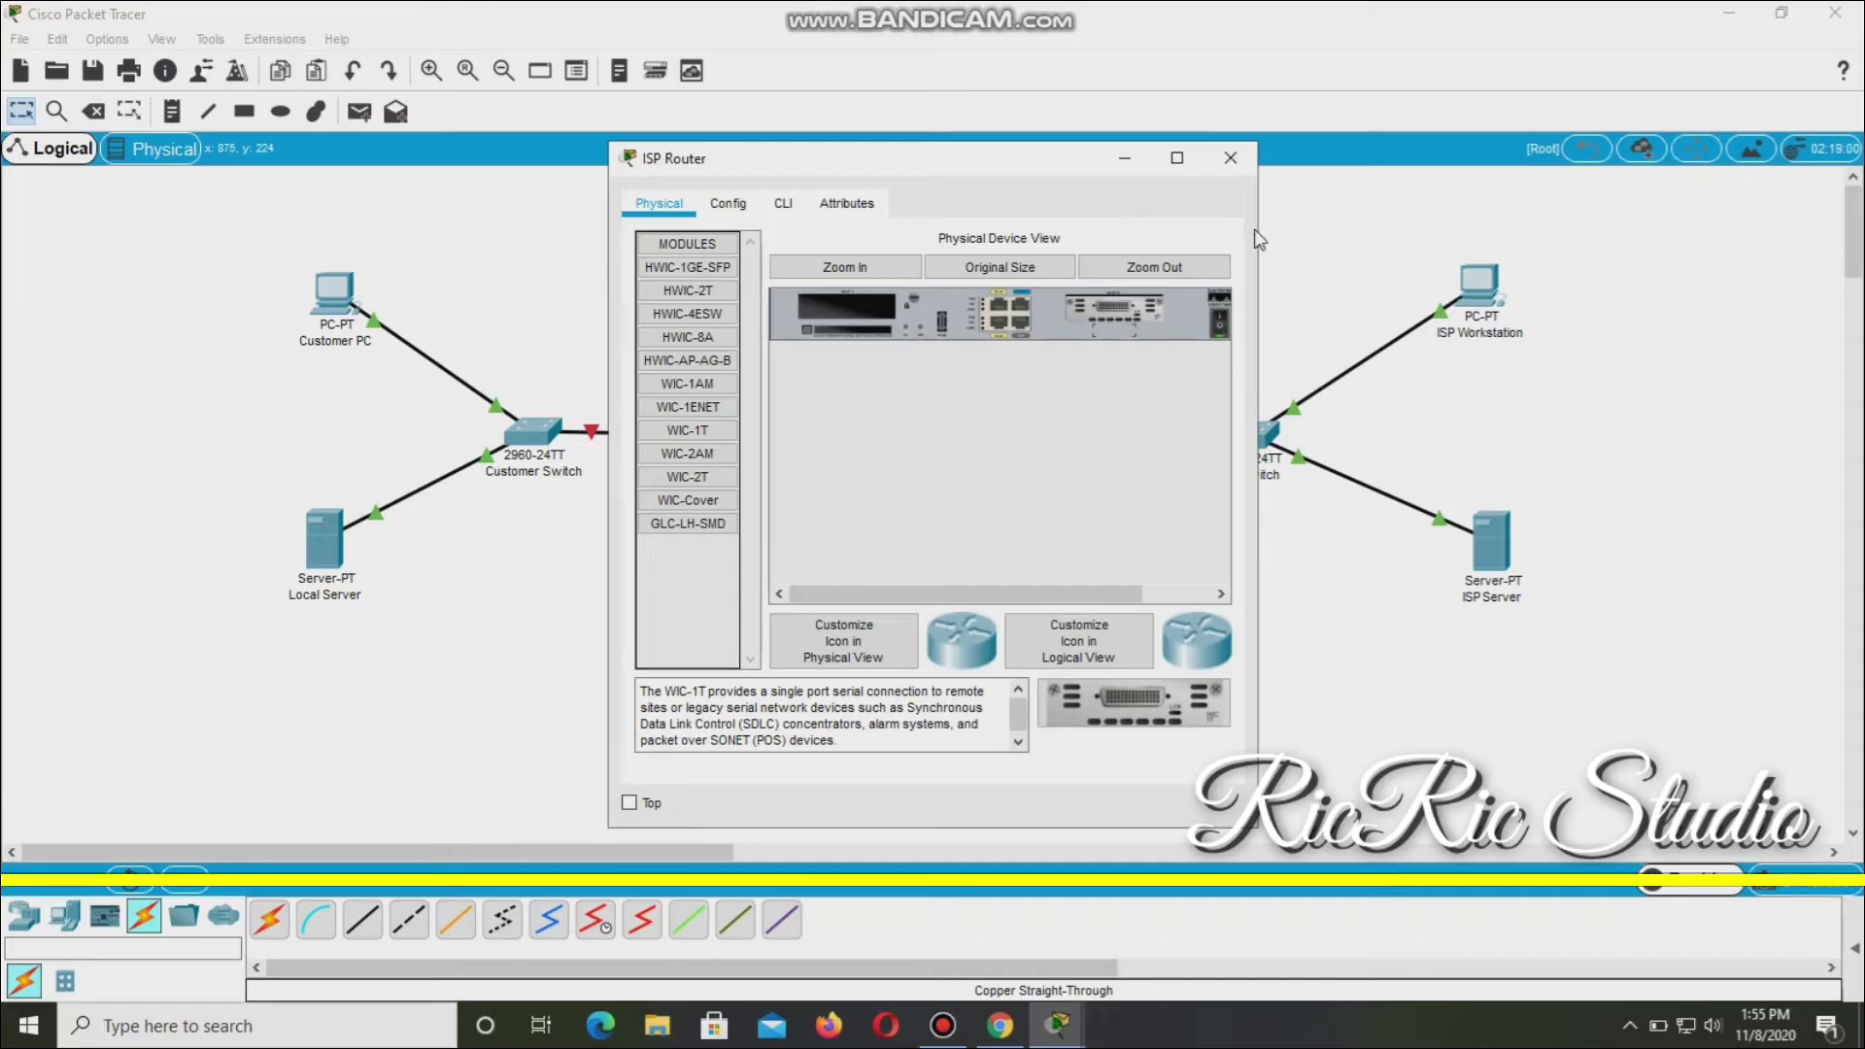
pyautogui.click(1230, 158)
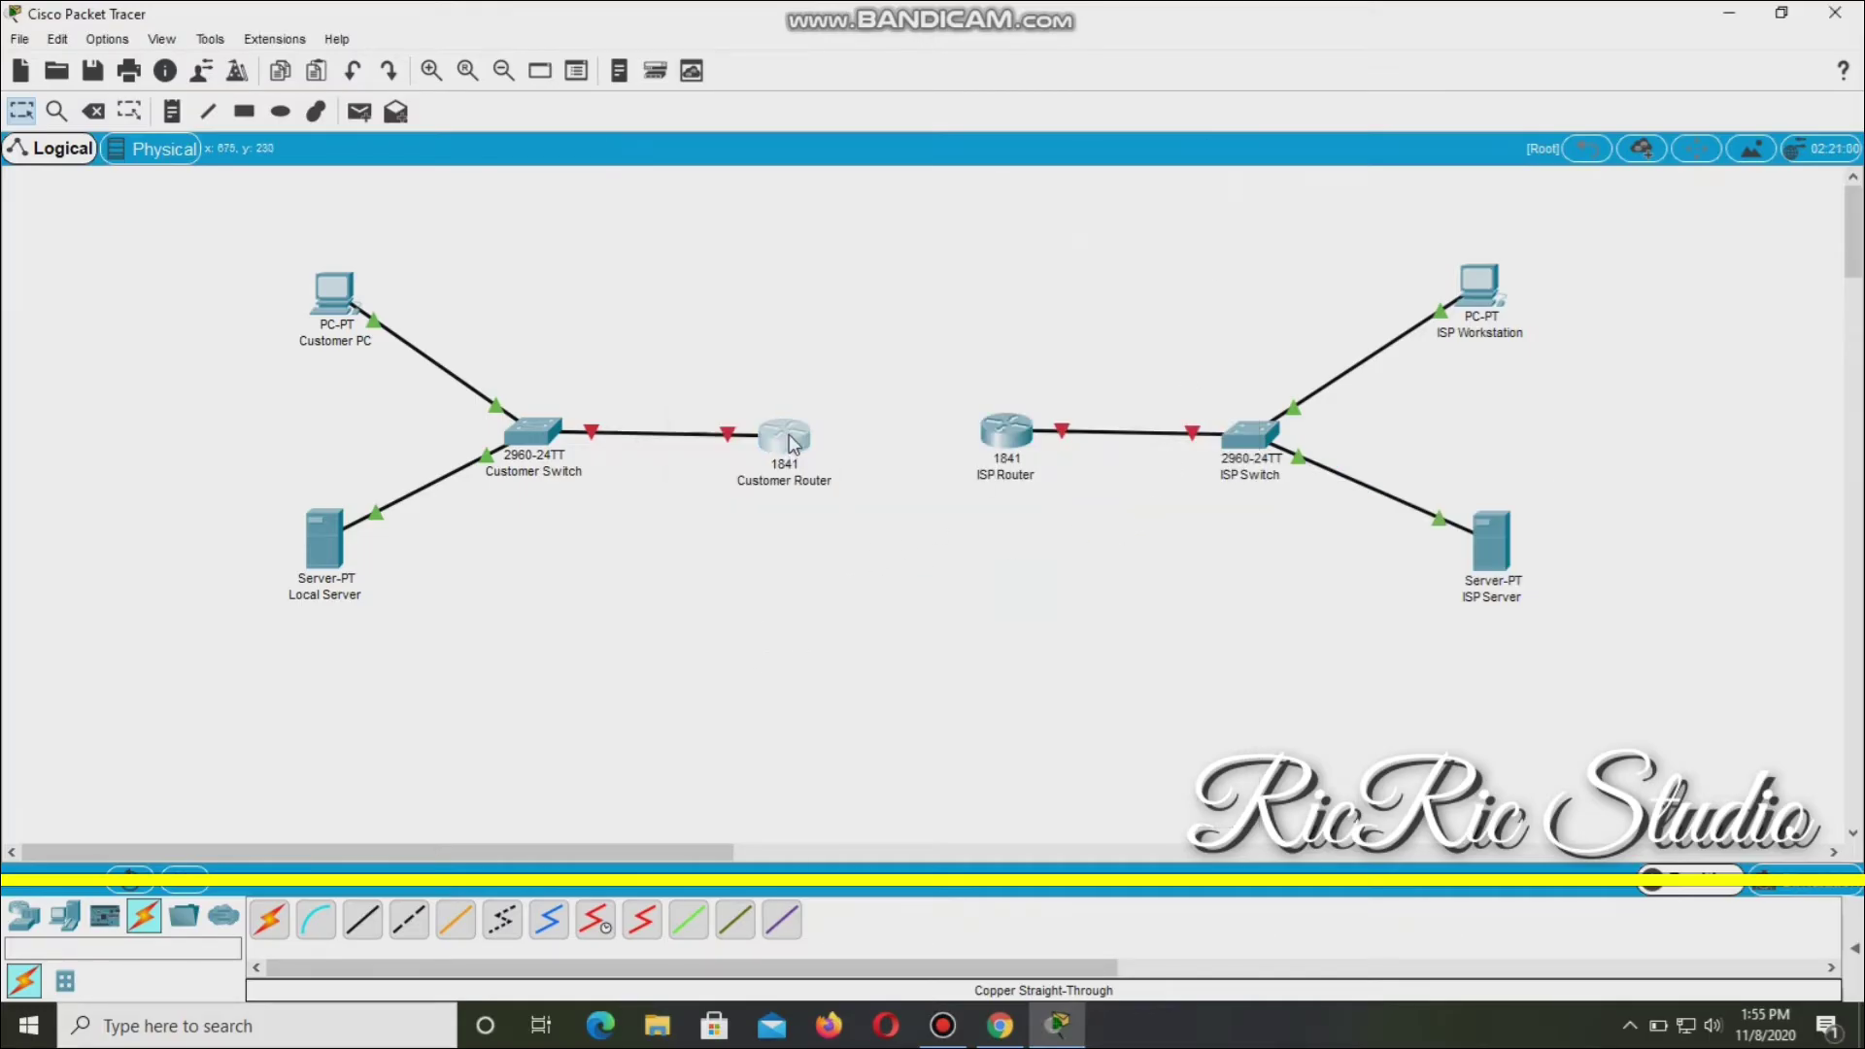
# Link Customer Router to ISP Router with an automatically chosen serial connection.
pyautogui.moveTo(795, 442); pyautogui.dragTo(795, 435)
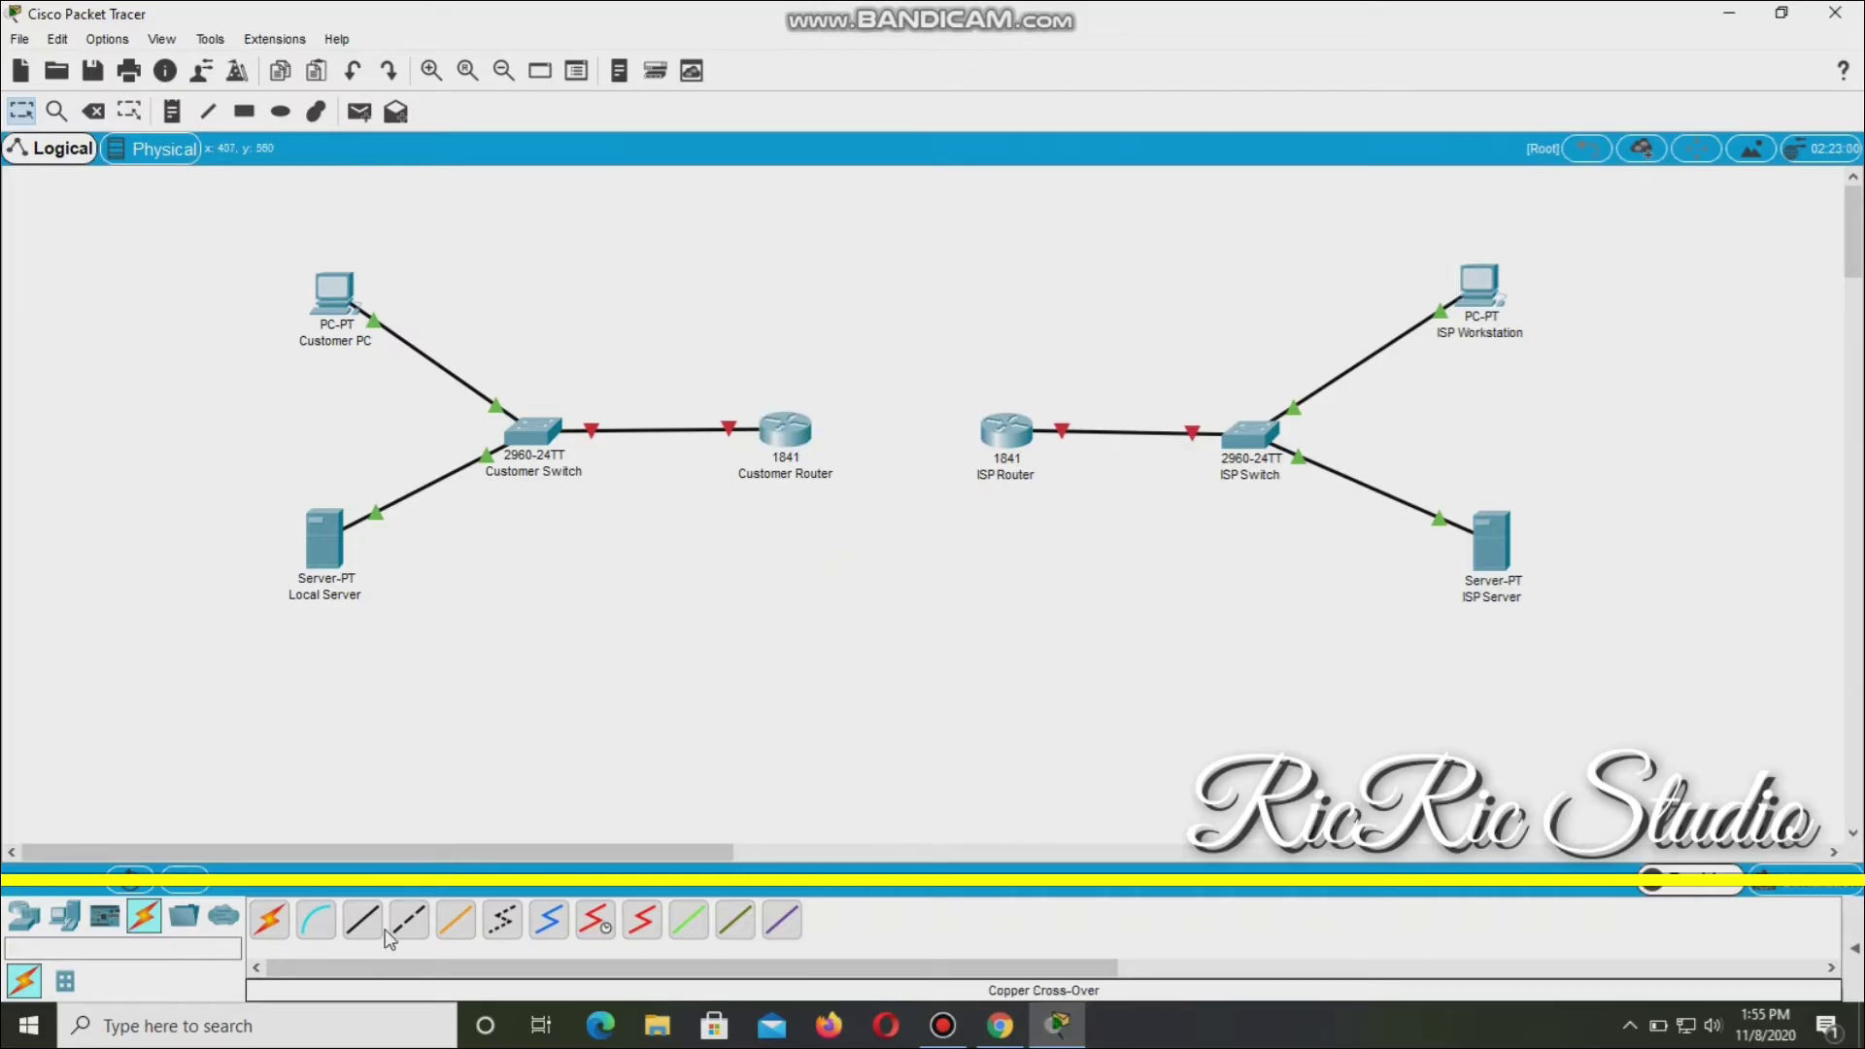
pyautogui.click(269, 921)
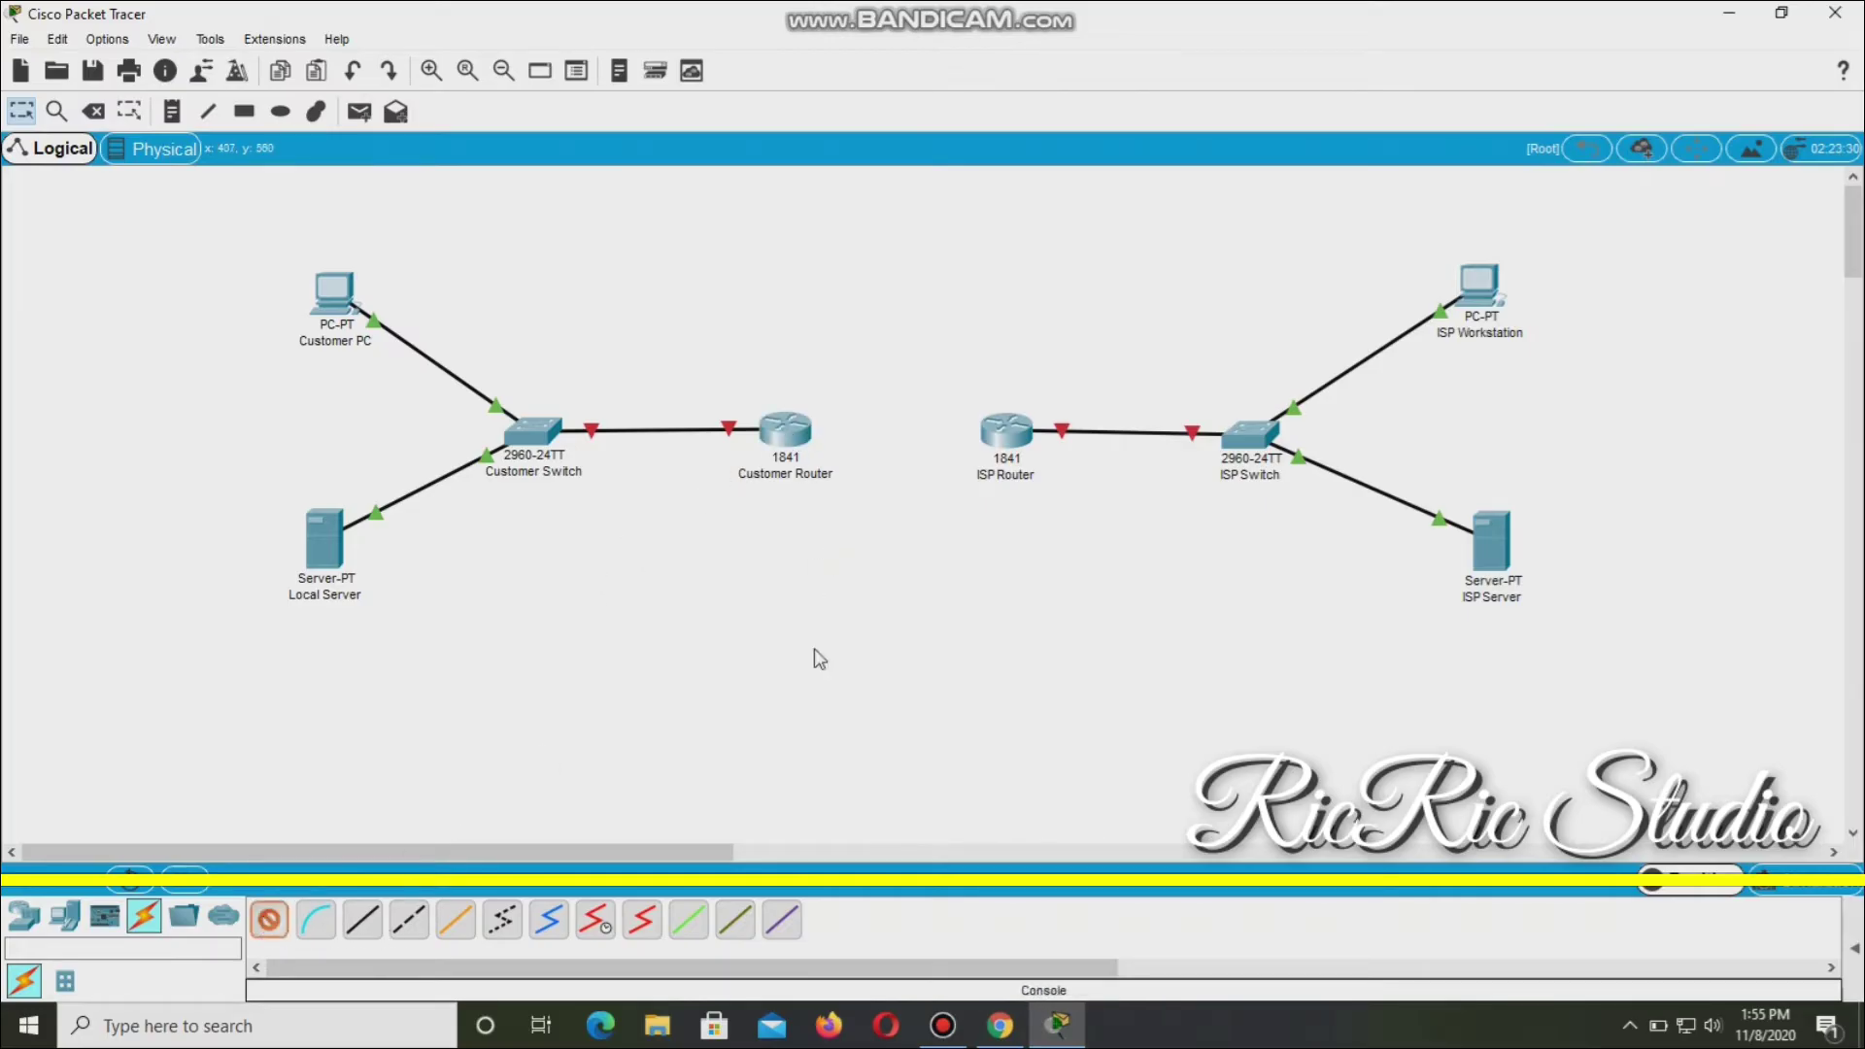
pyautogui.click(789, 445)
pyautogui.click(1007, 434)
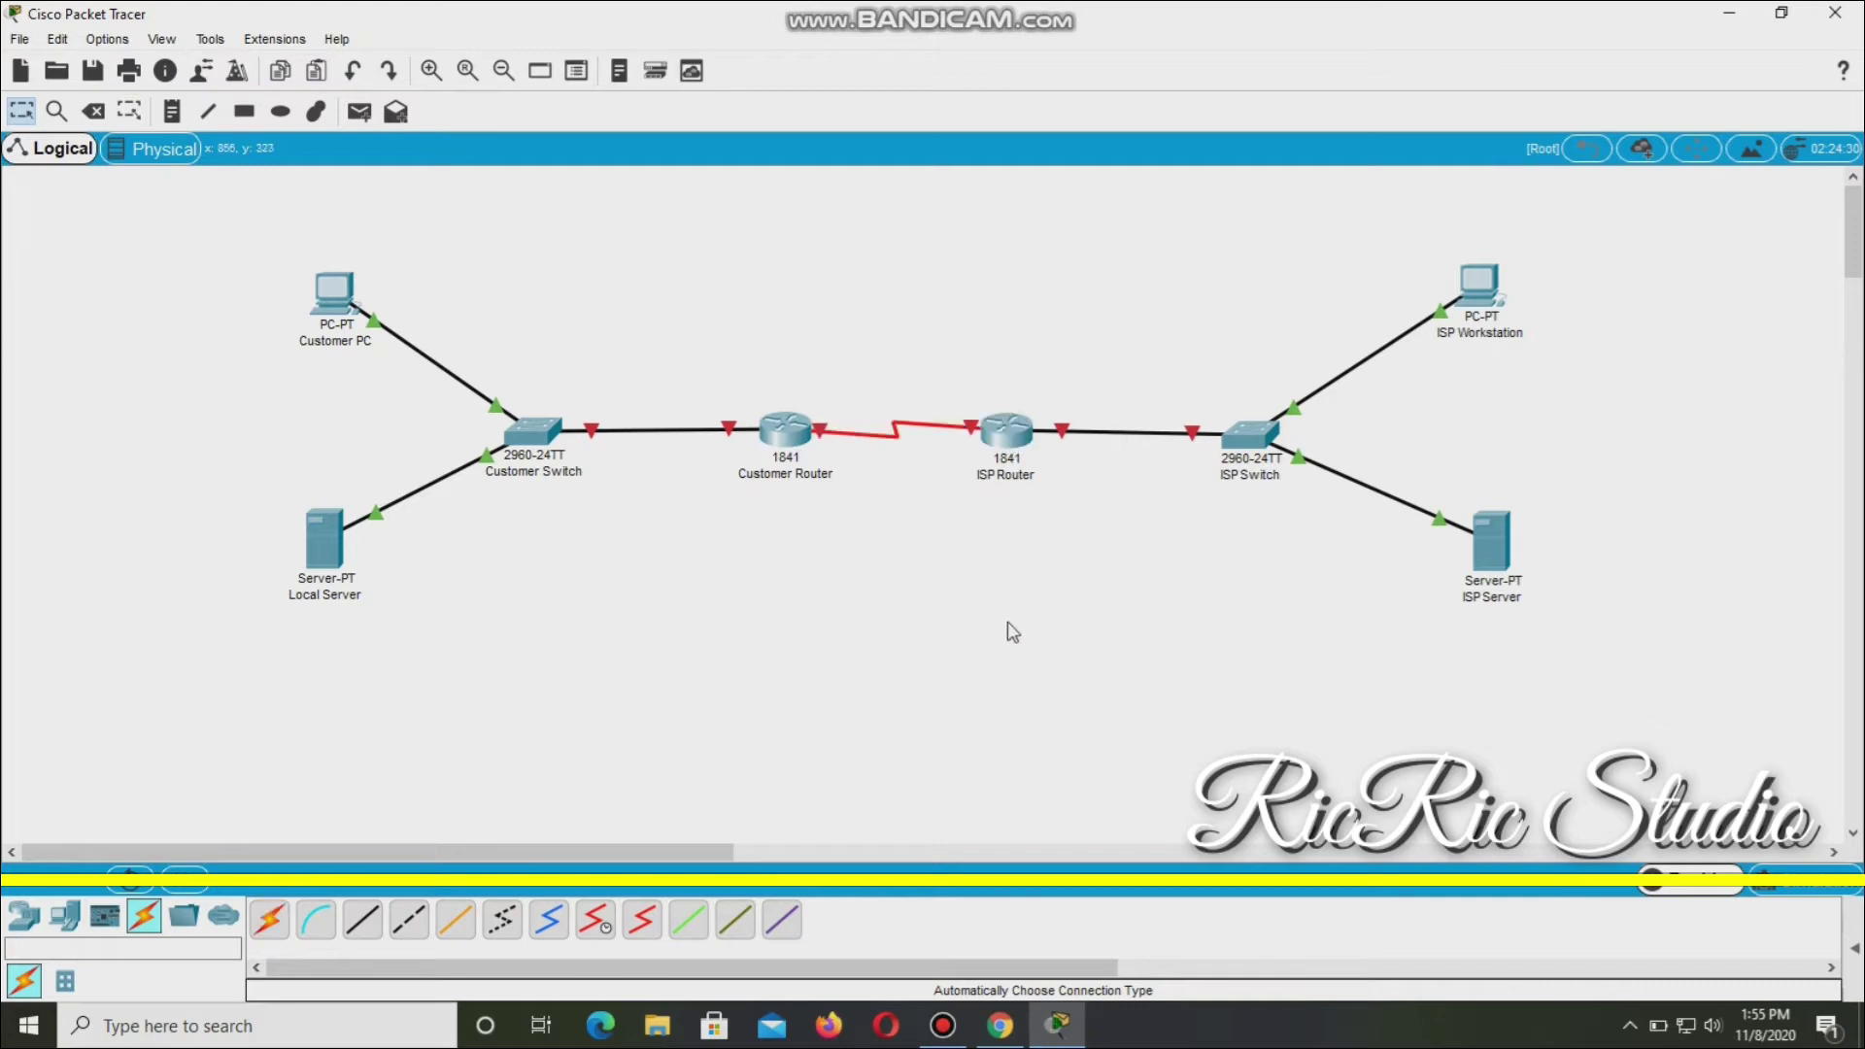
# Run a console cable from Customer PC's RS 232 port to ISP Switch's Console port.
pyautogui.click(315, 930)
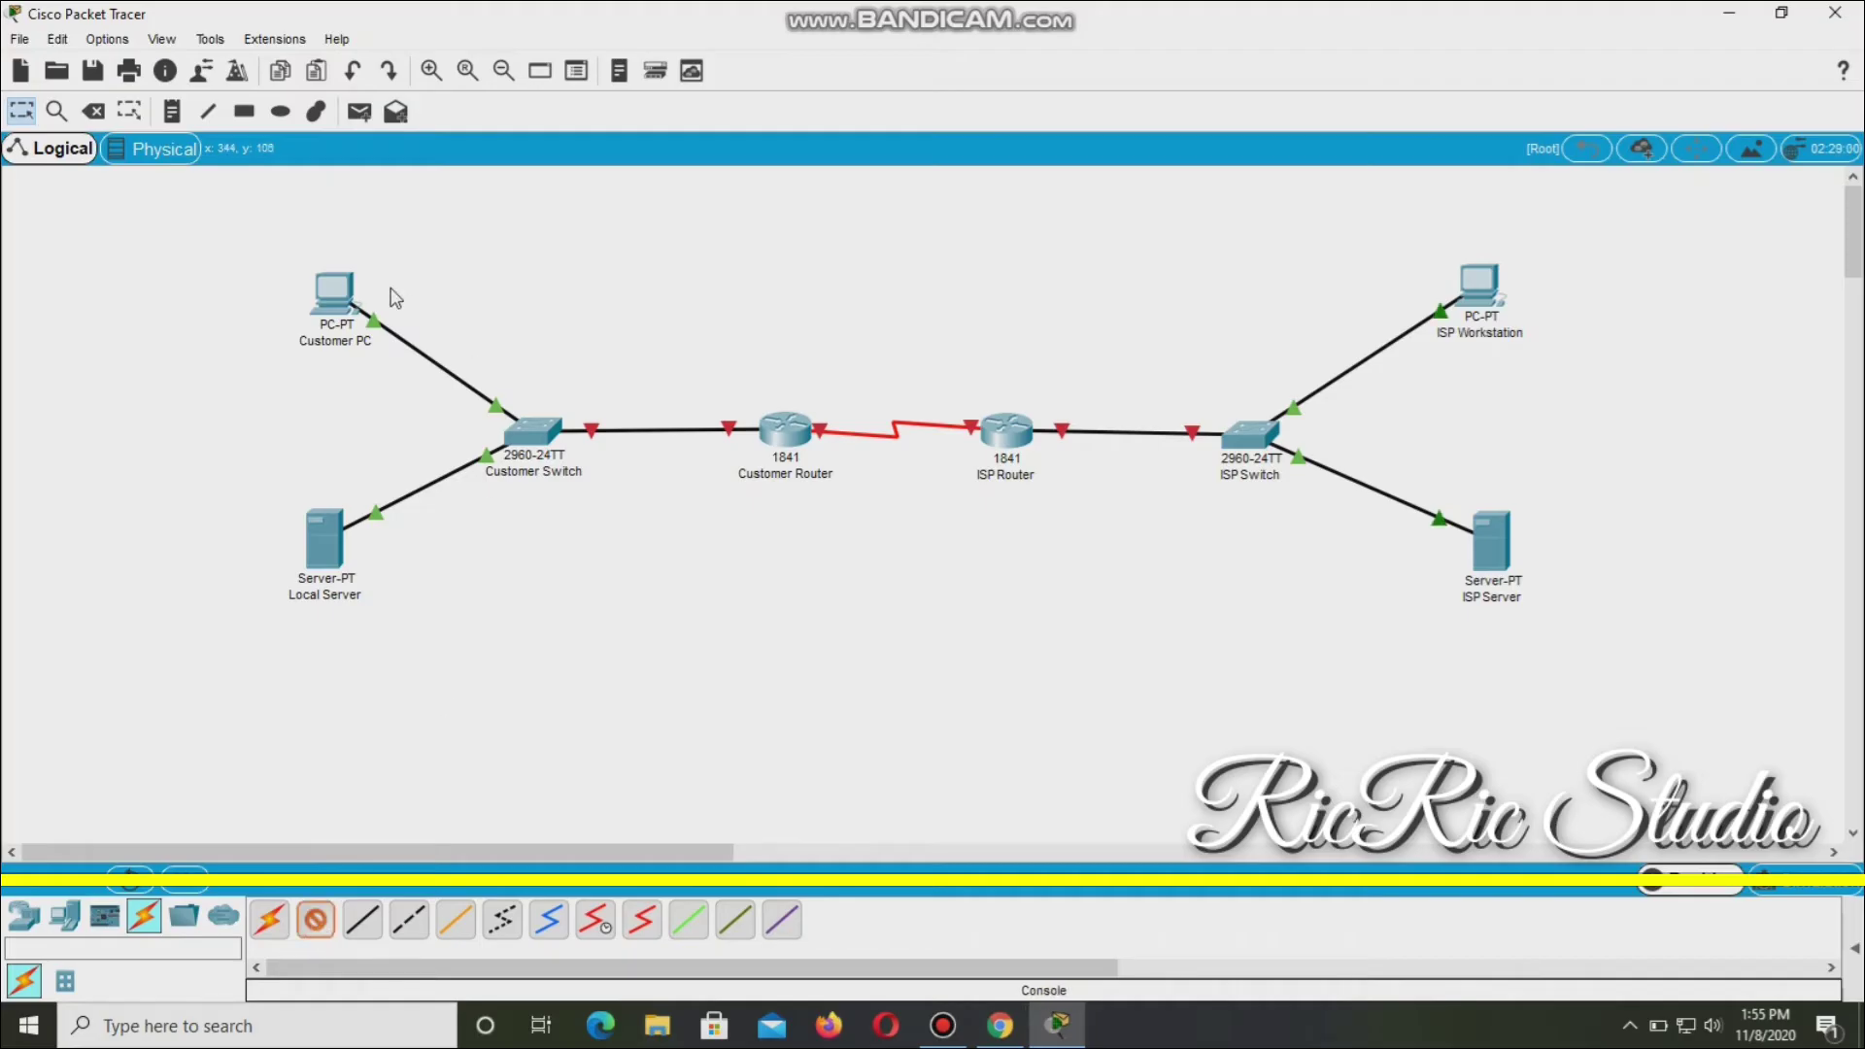
pyautogui.click(337, 289)
pyautogui.click(409, 313)
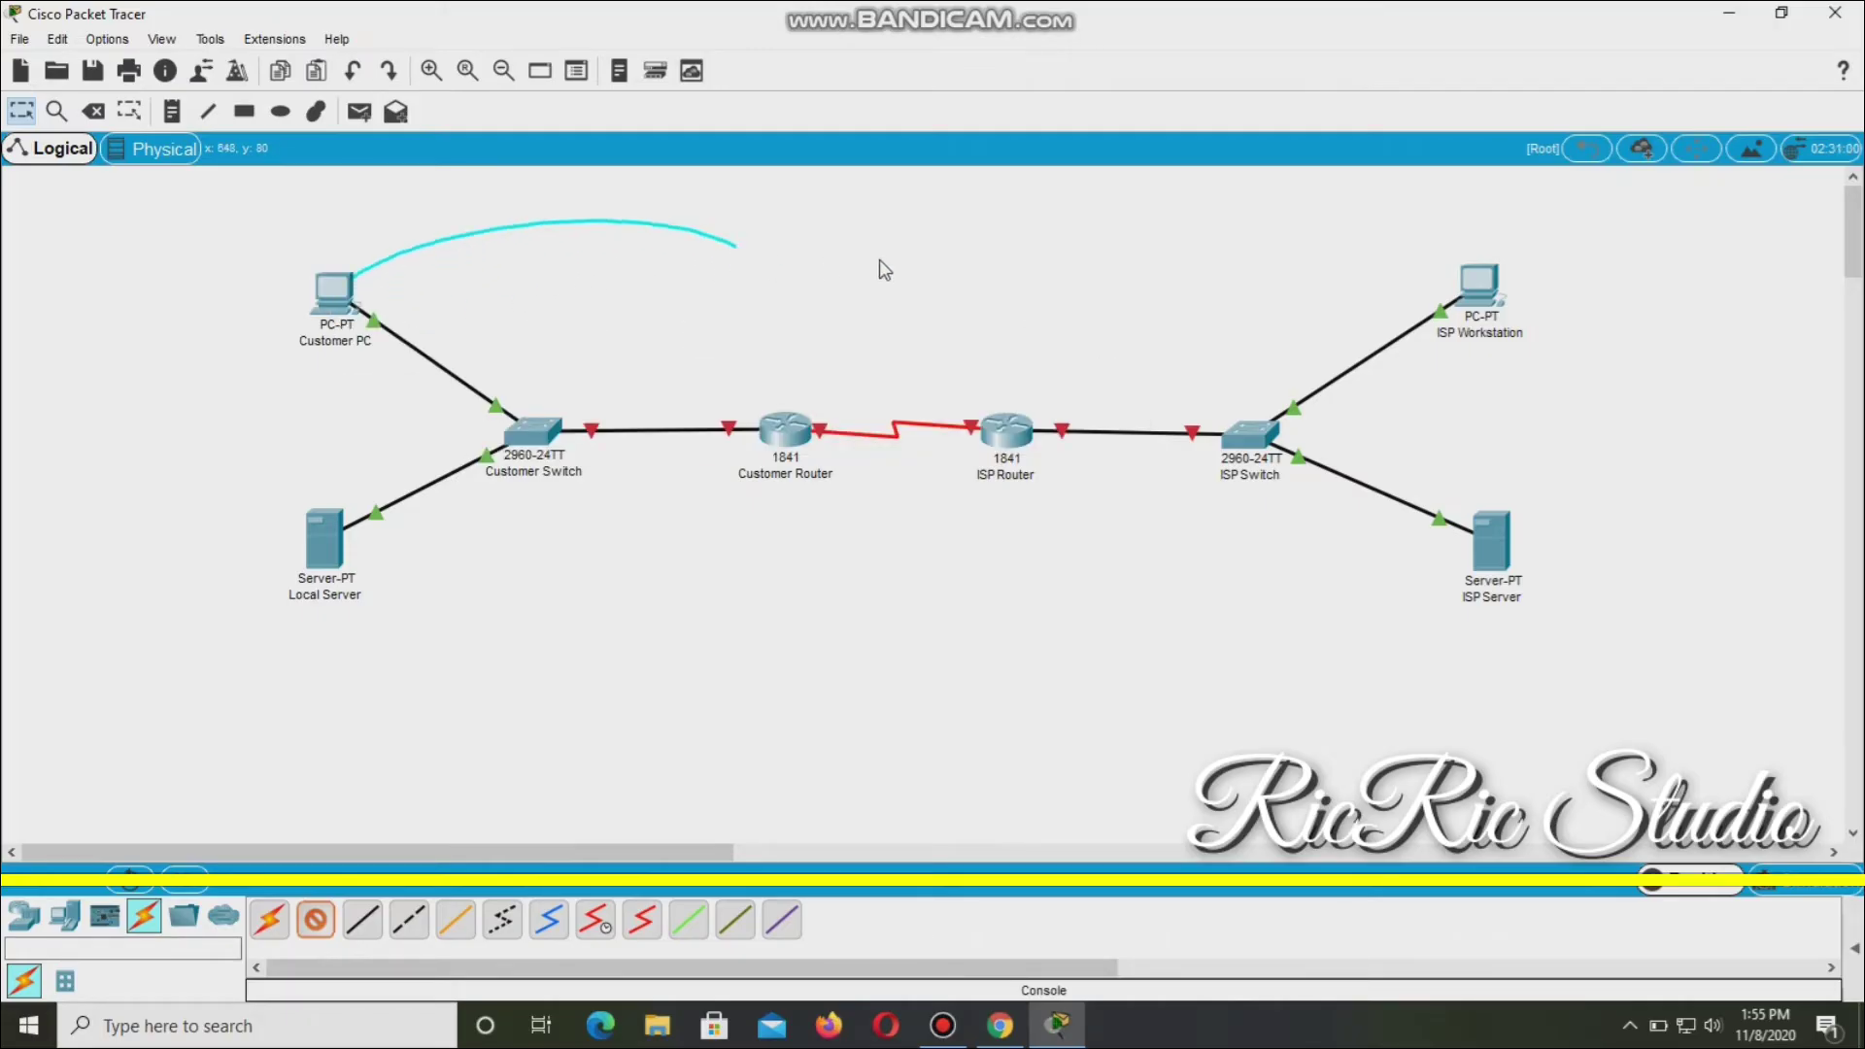
pyautogui.click(1254, 433)
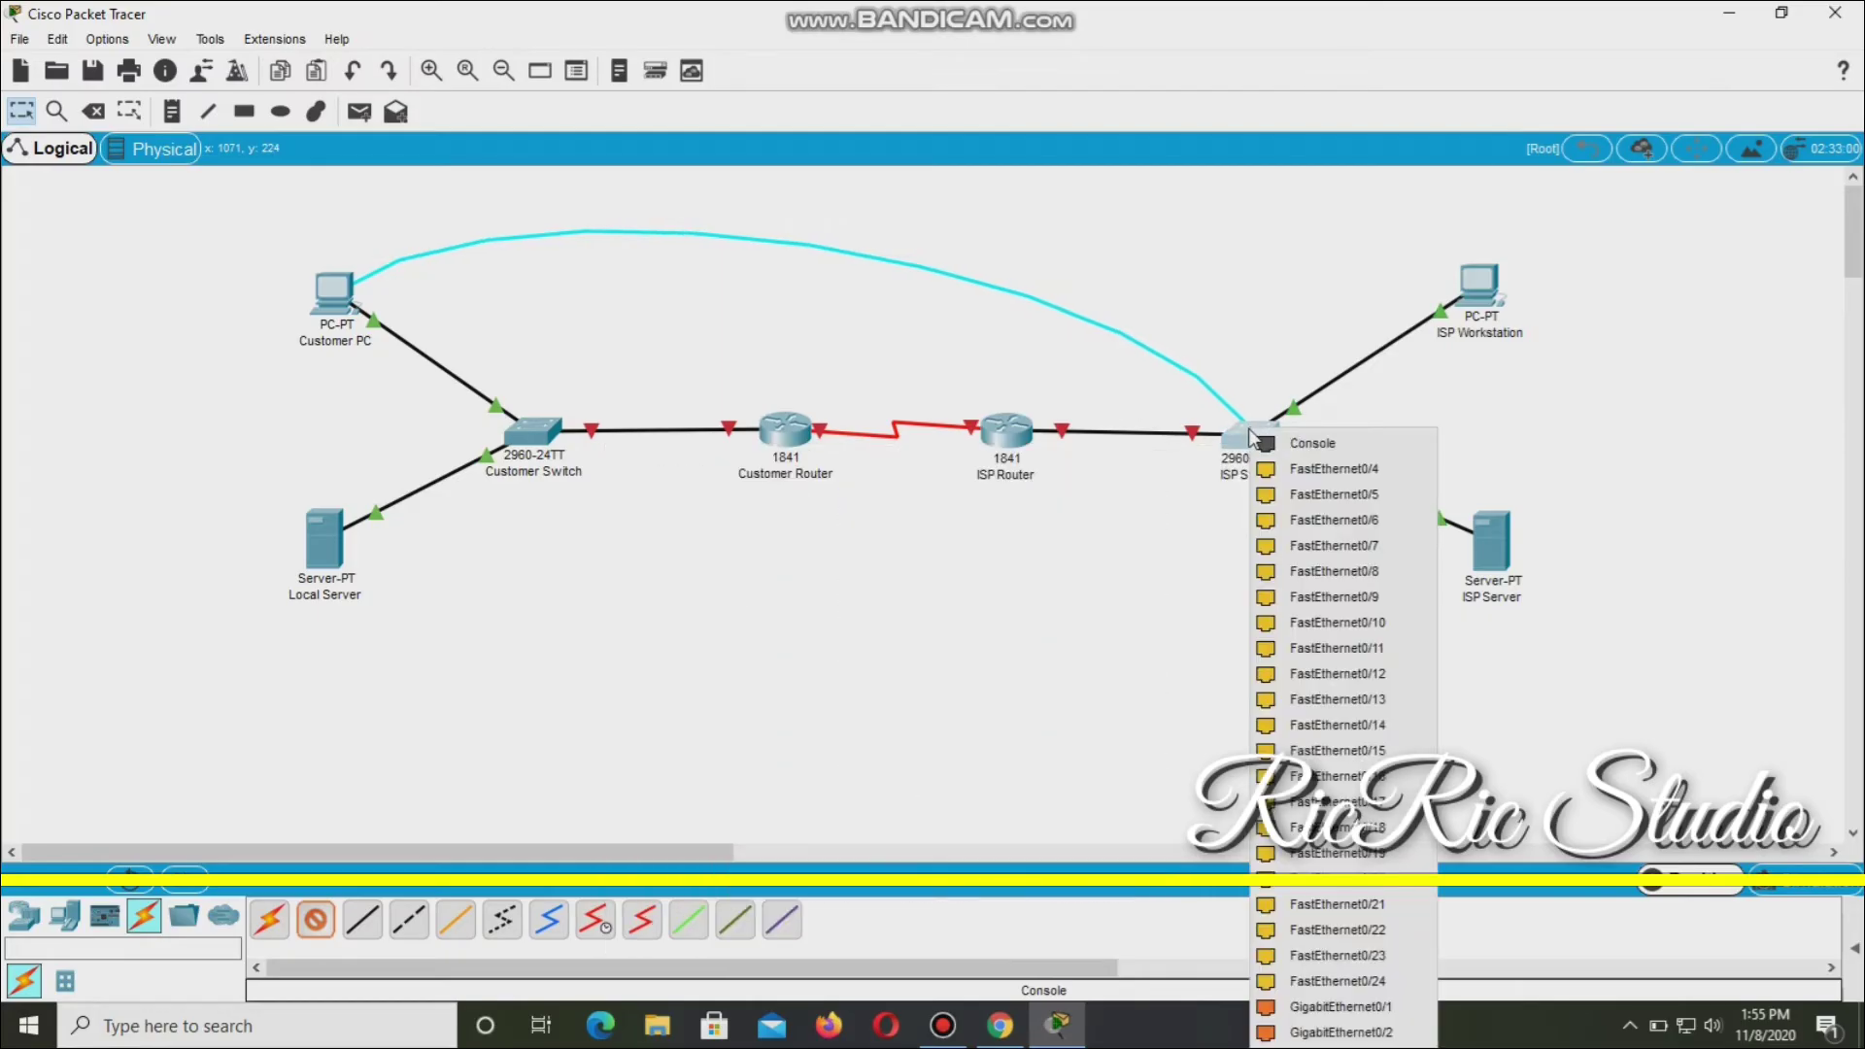
pyautogui.click(1307, 443)
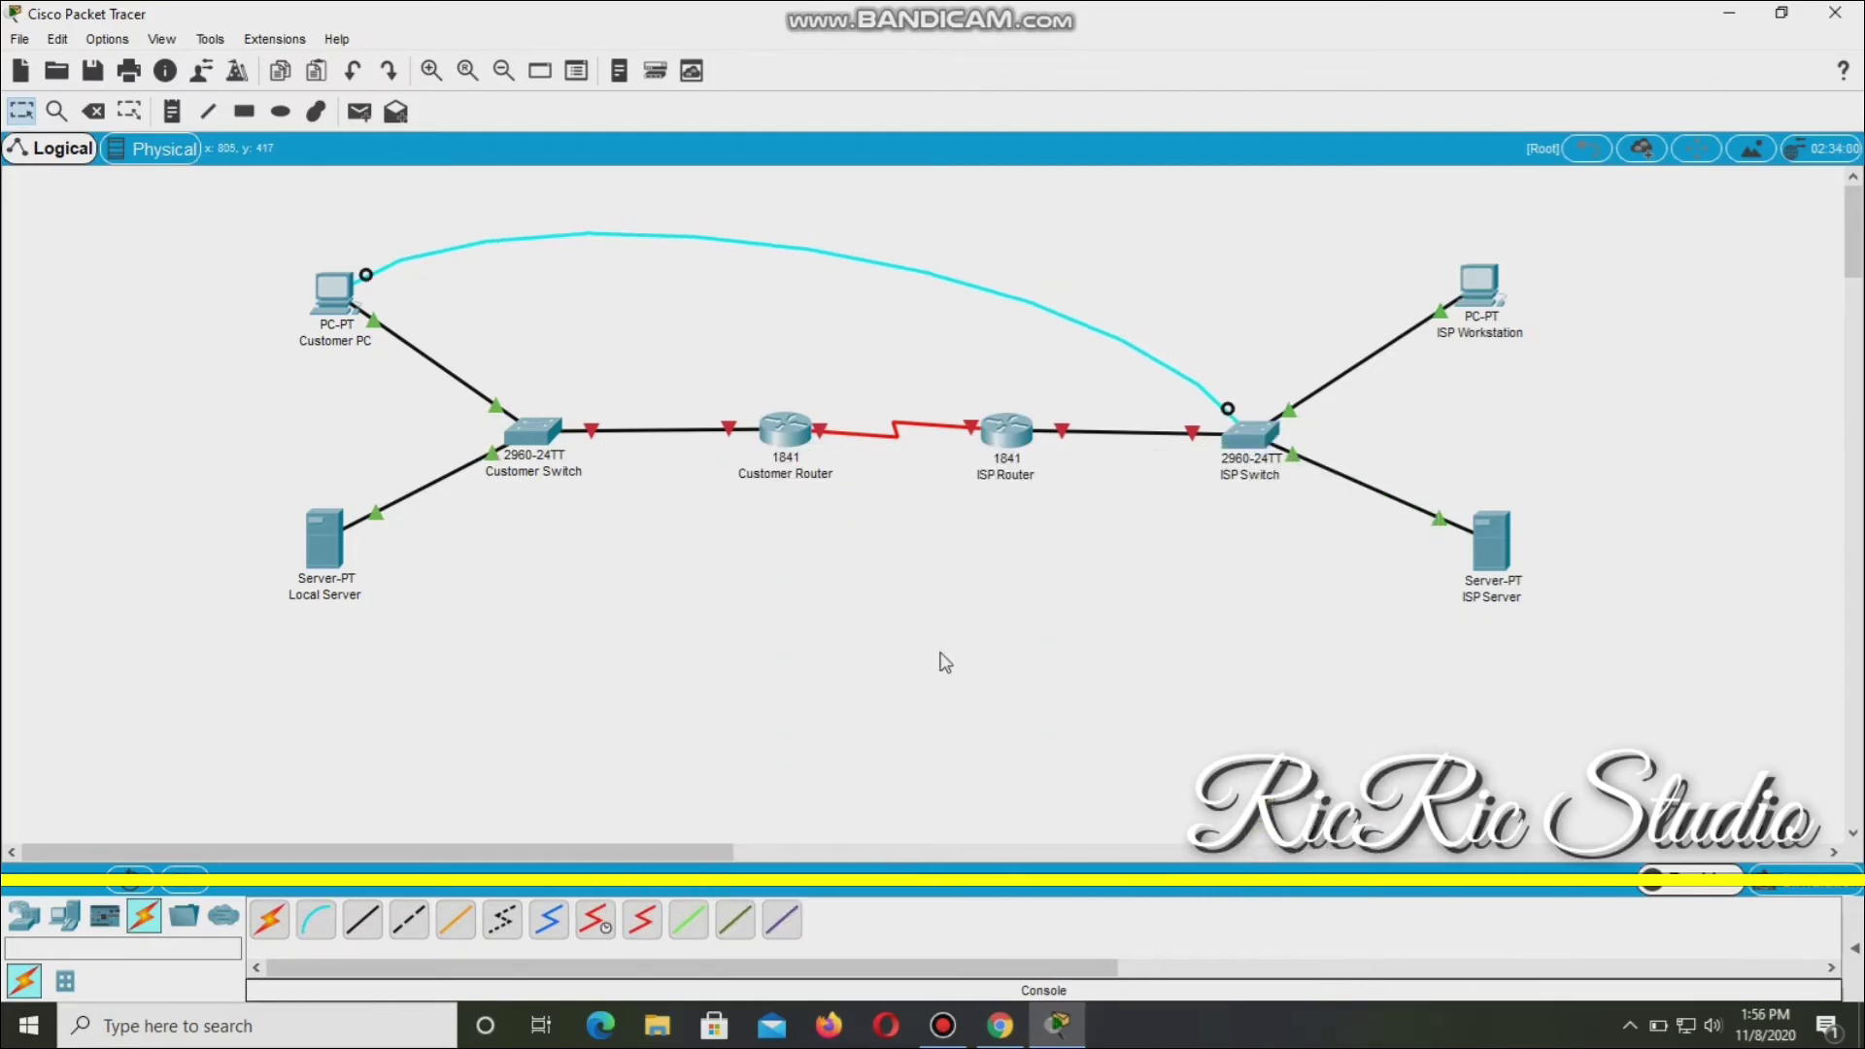
# Open Customer PC's Terminal with default port settings and wake the switch console.
pyautogui.click(347, 310)
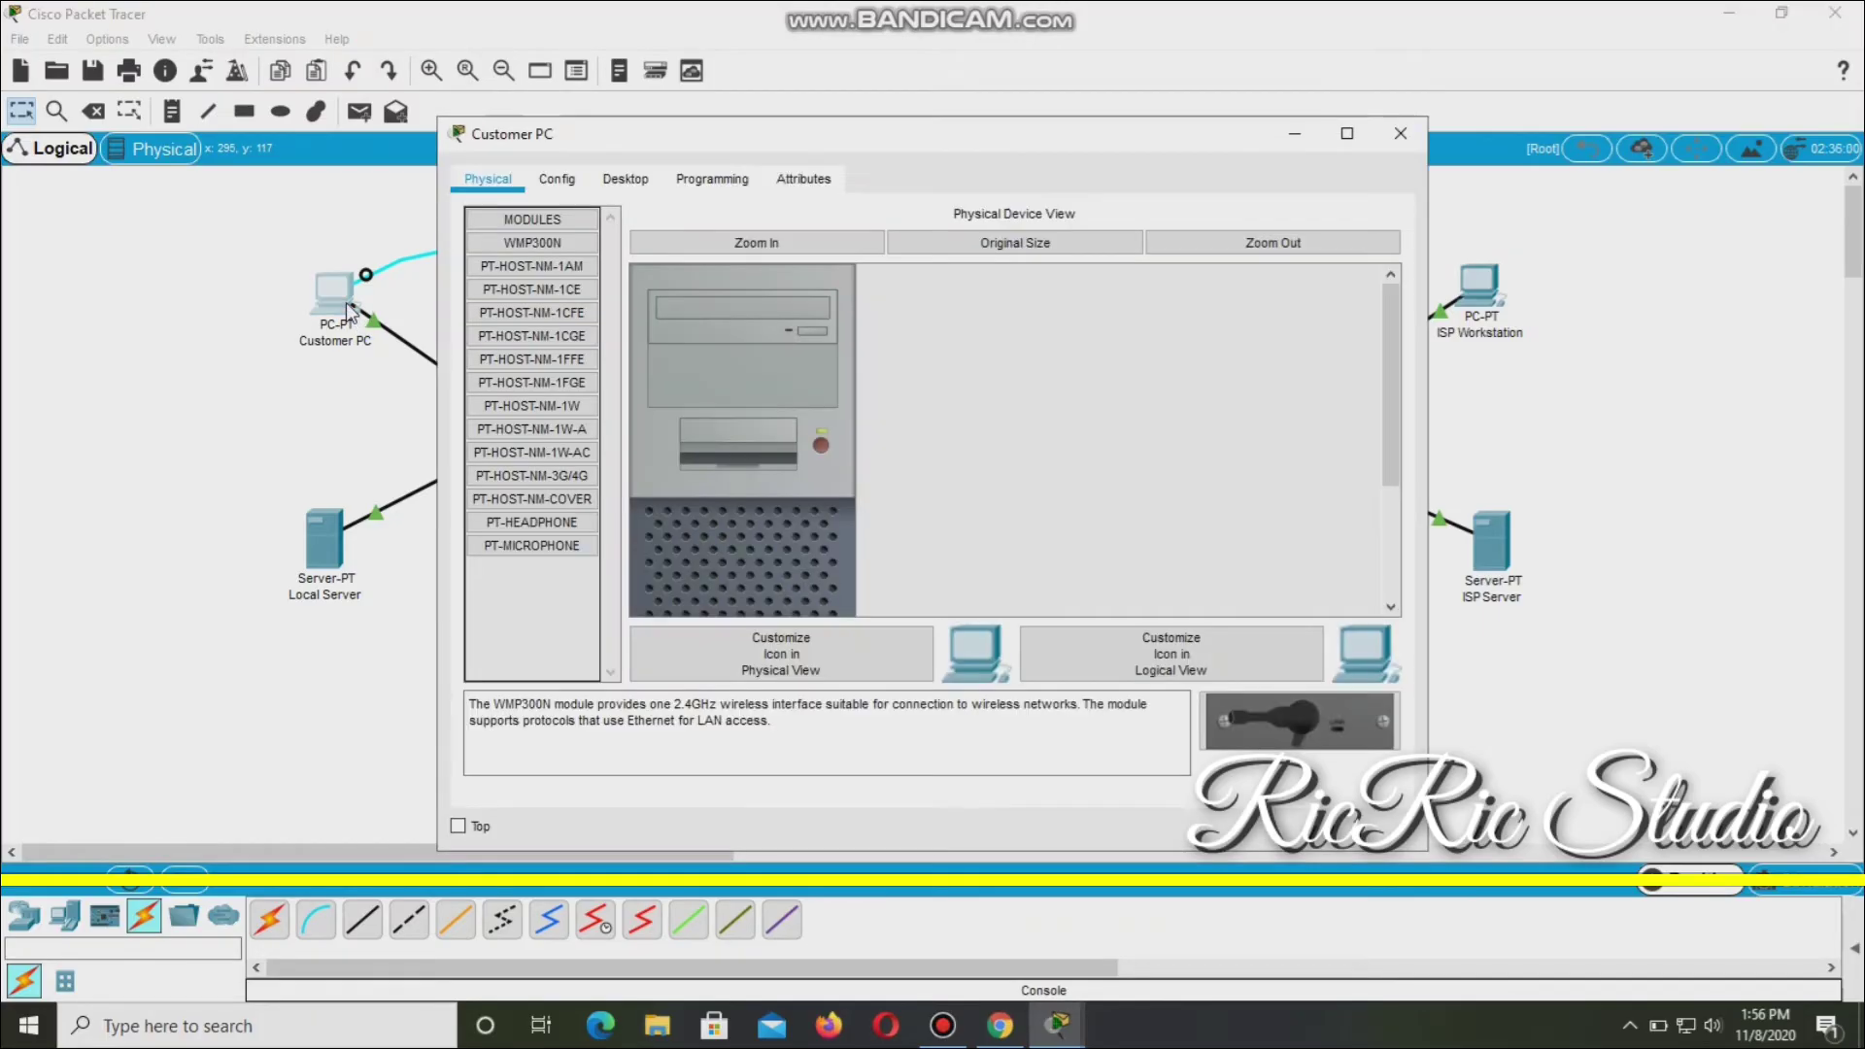
pyautogui.click(638, 181)
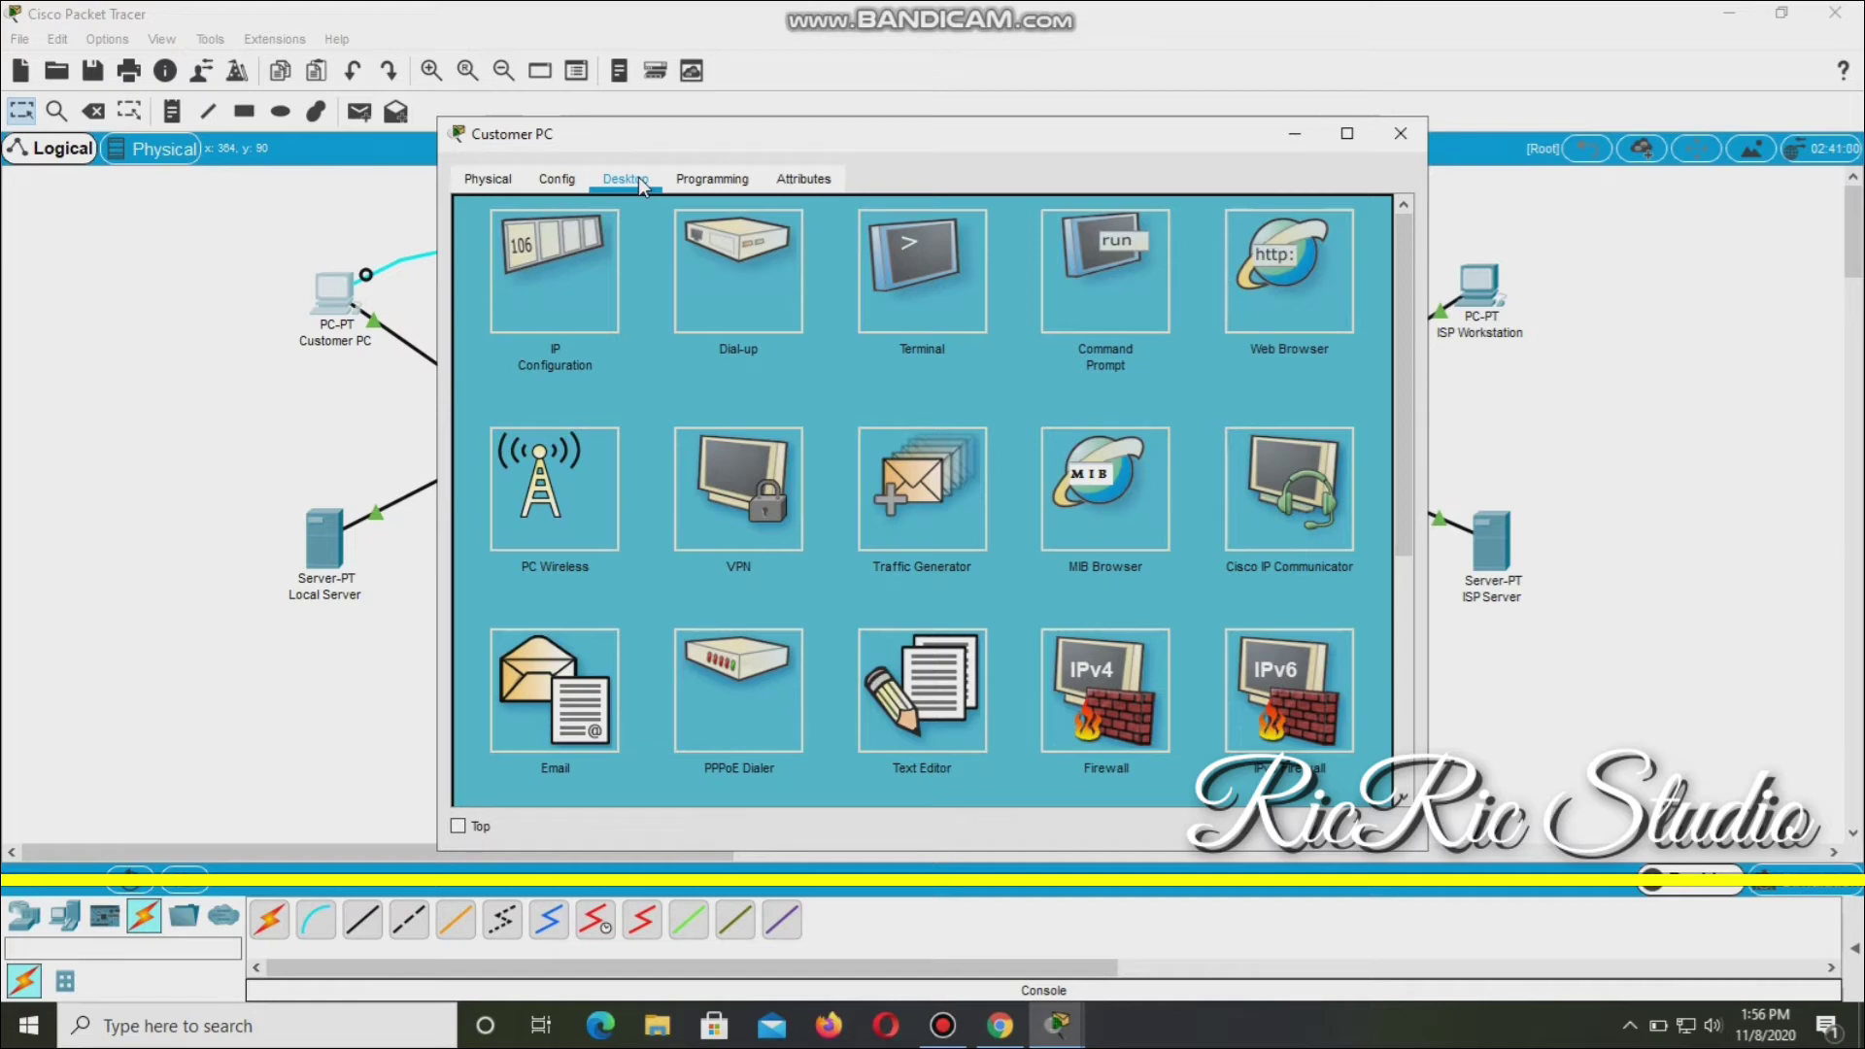
pyautogui.click(905, 277)
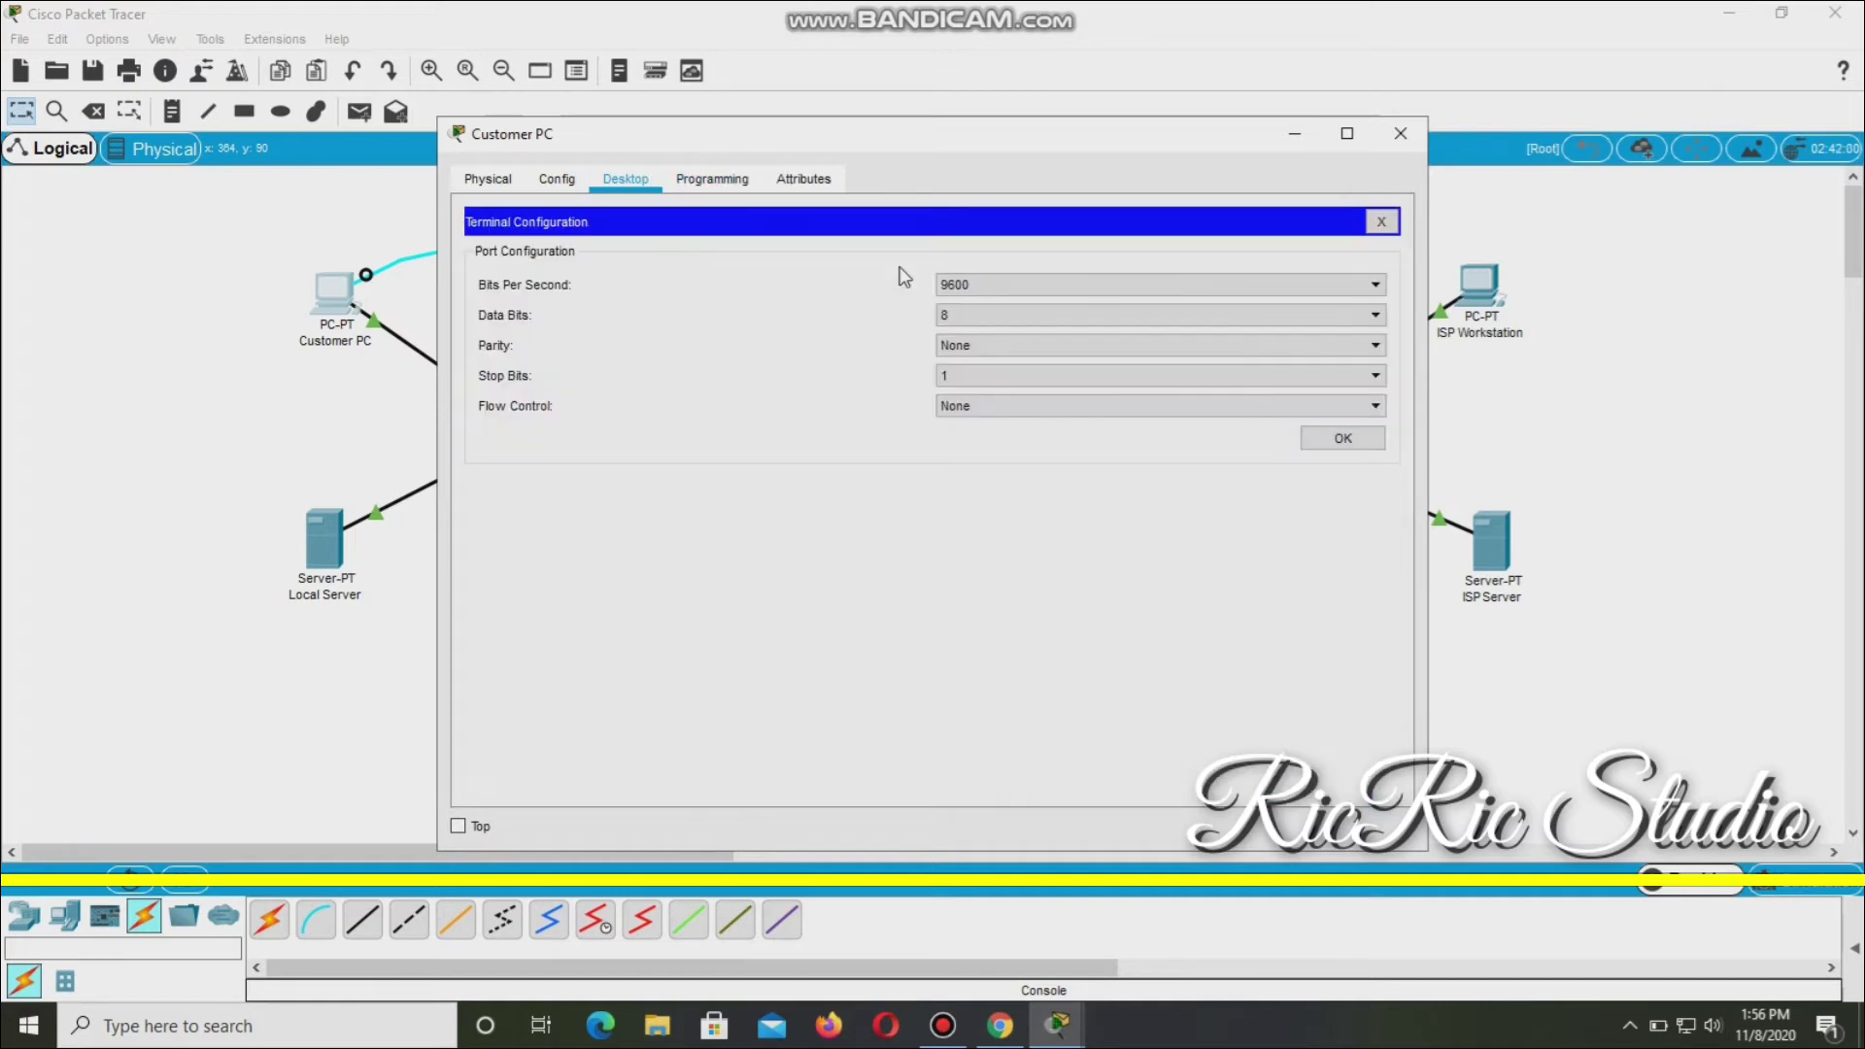
pyautogui.click(1344, 439)
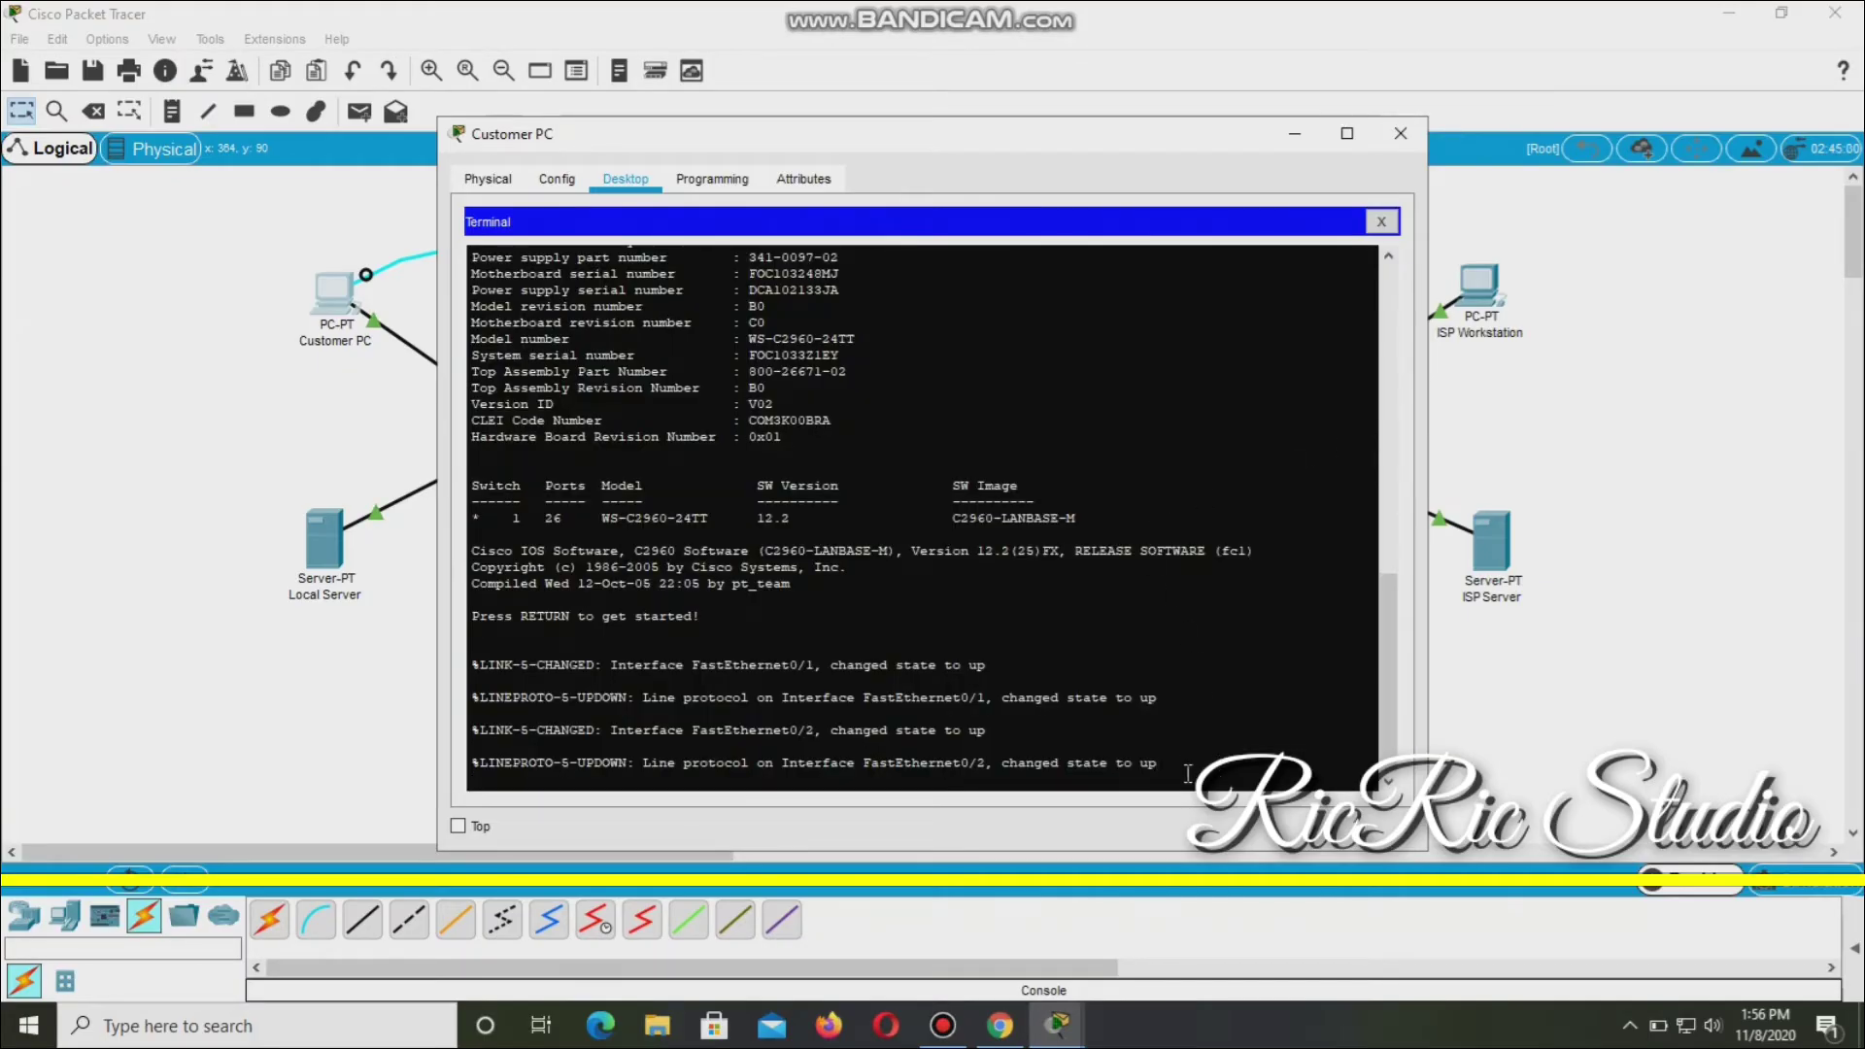
pyautogui.press('Return')
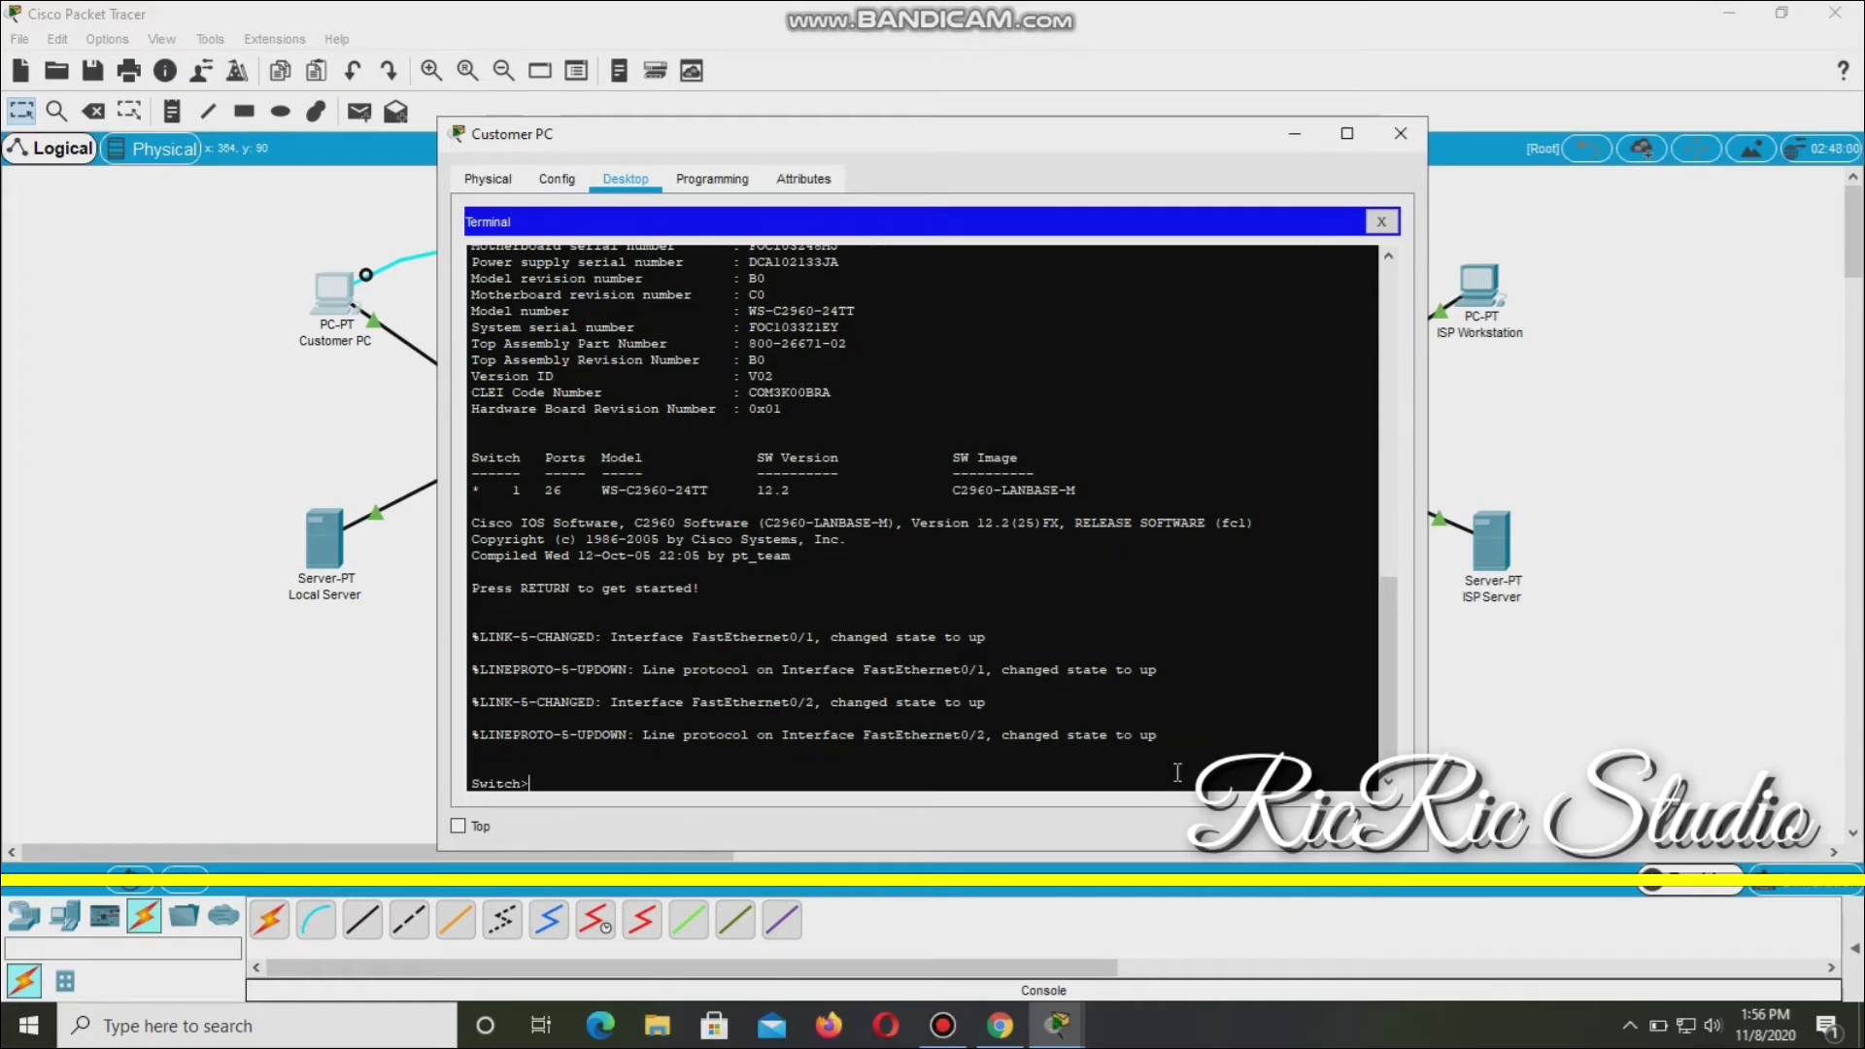
# Enter enable and configure terminal, then type 'hostname CustomerSwitch'.
pyautogui.write('enable')
pyautogui.press('Return')
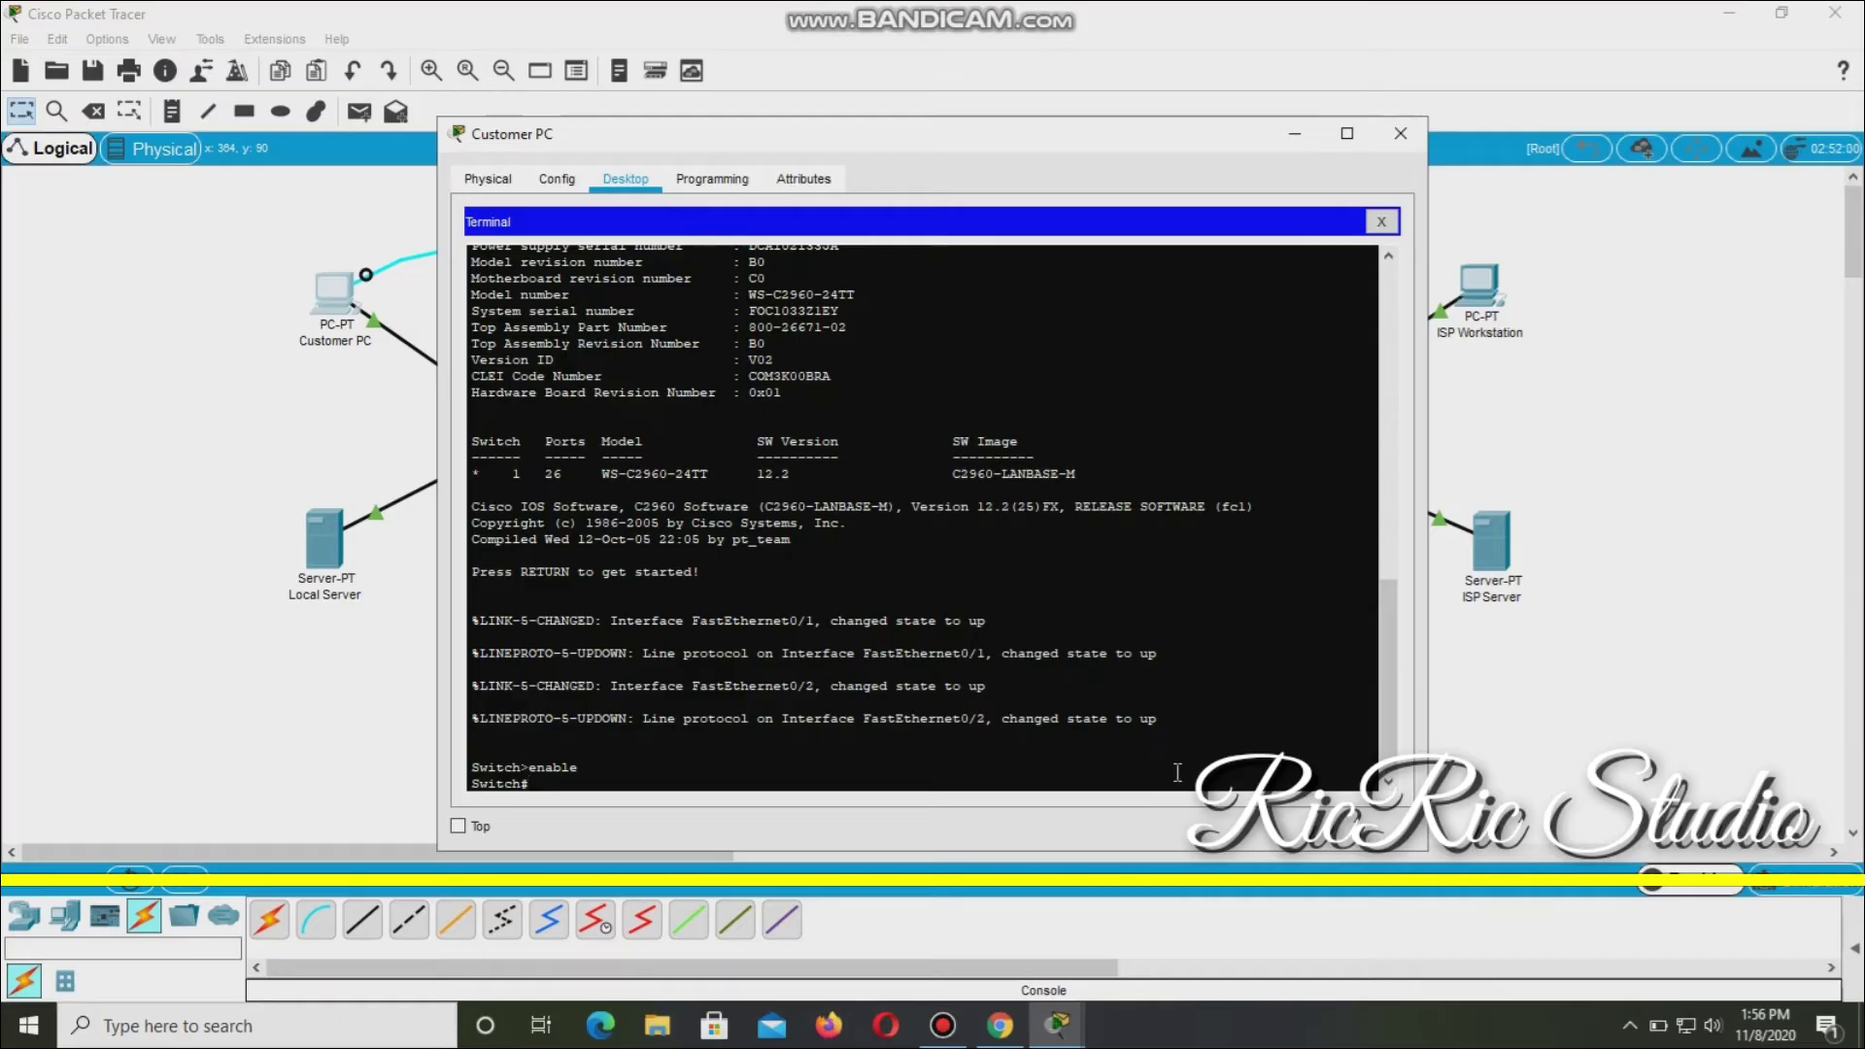
pyautogui.write('configure terminal')
pyautogui.press('Return')
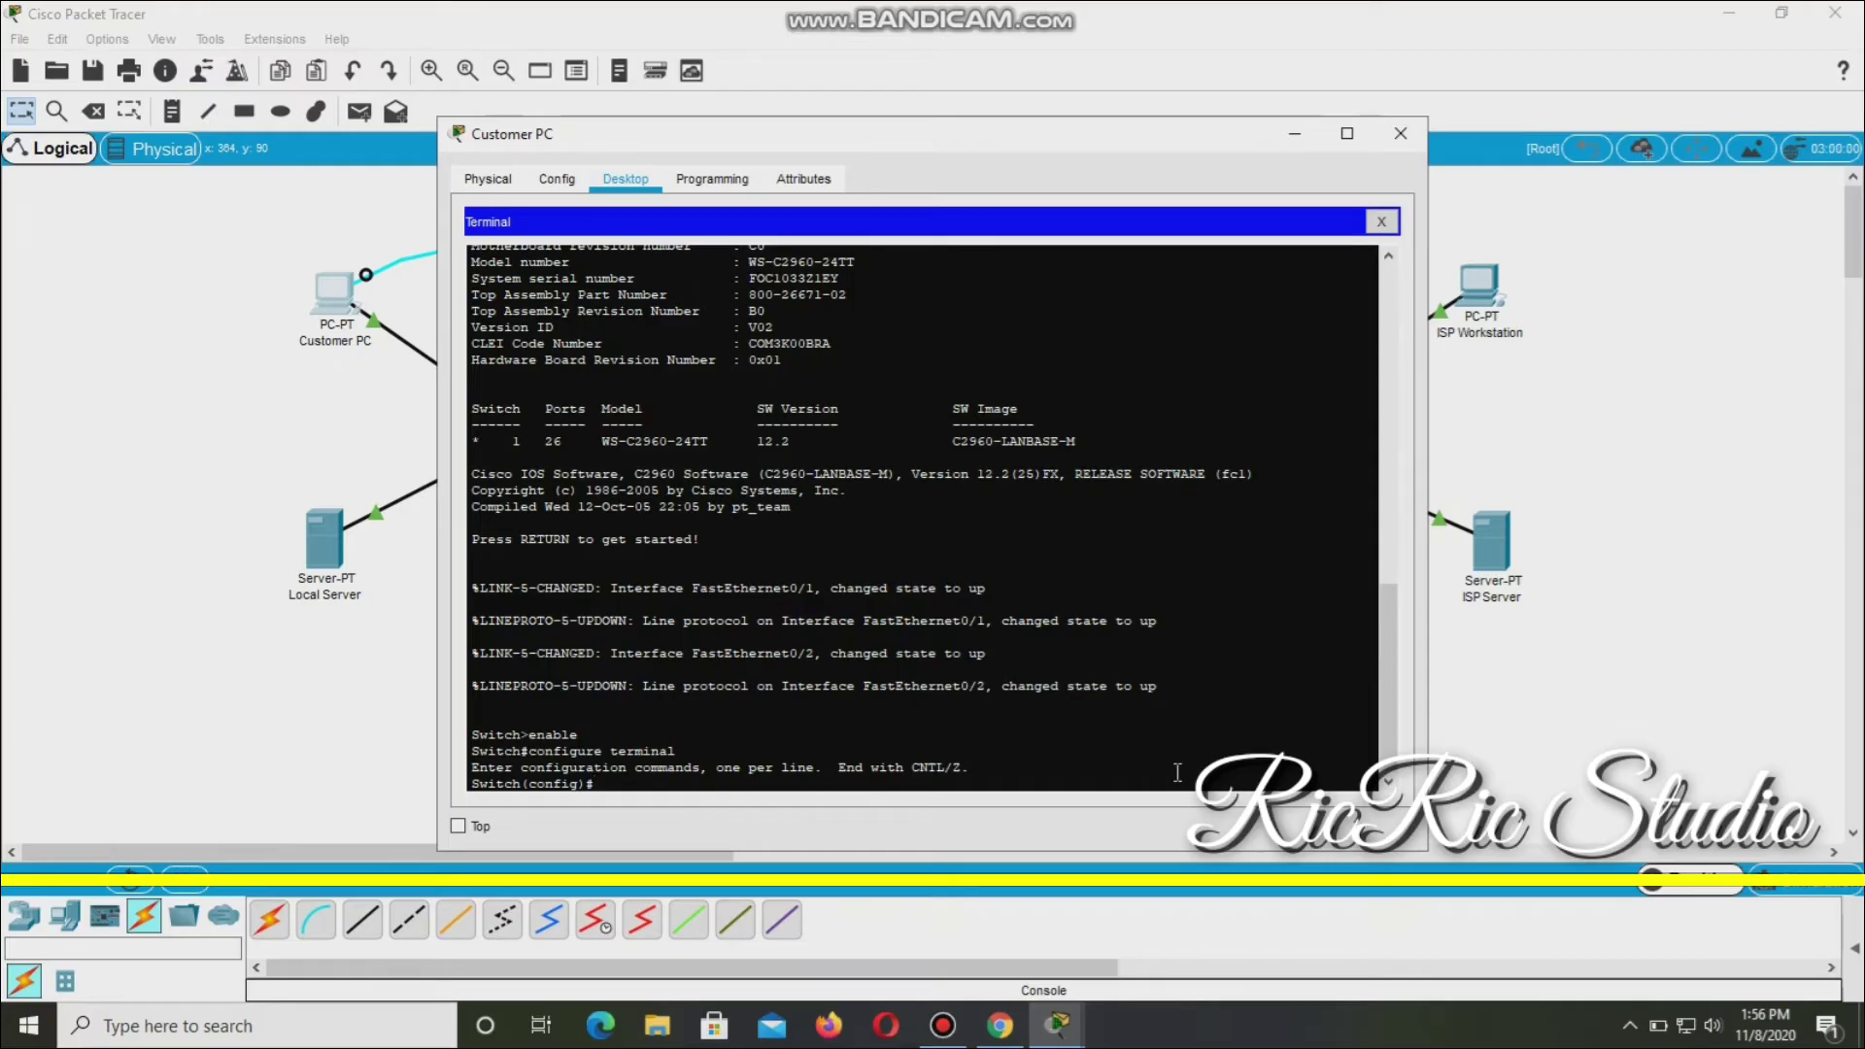
pyautogui.write('hostname CustomerSwitch')
# Apply the CustomerSwitch hostname and set the switch's enable password.
pyautogui.press('Return')
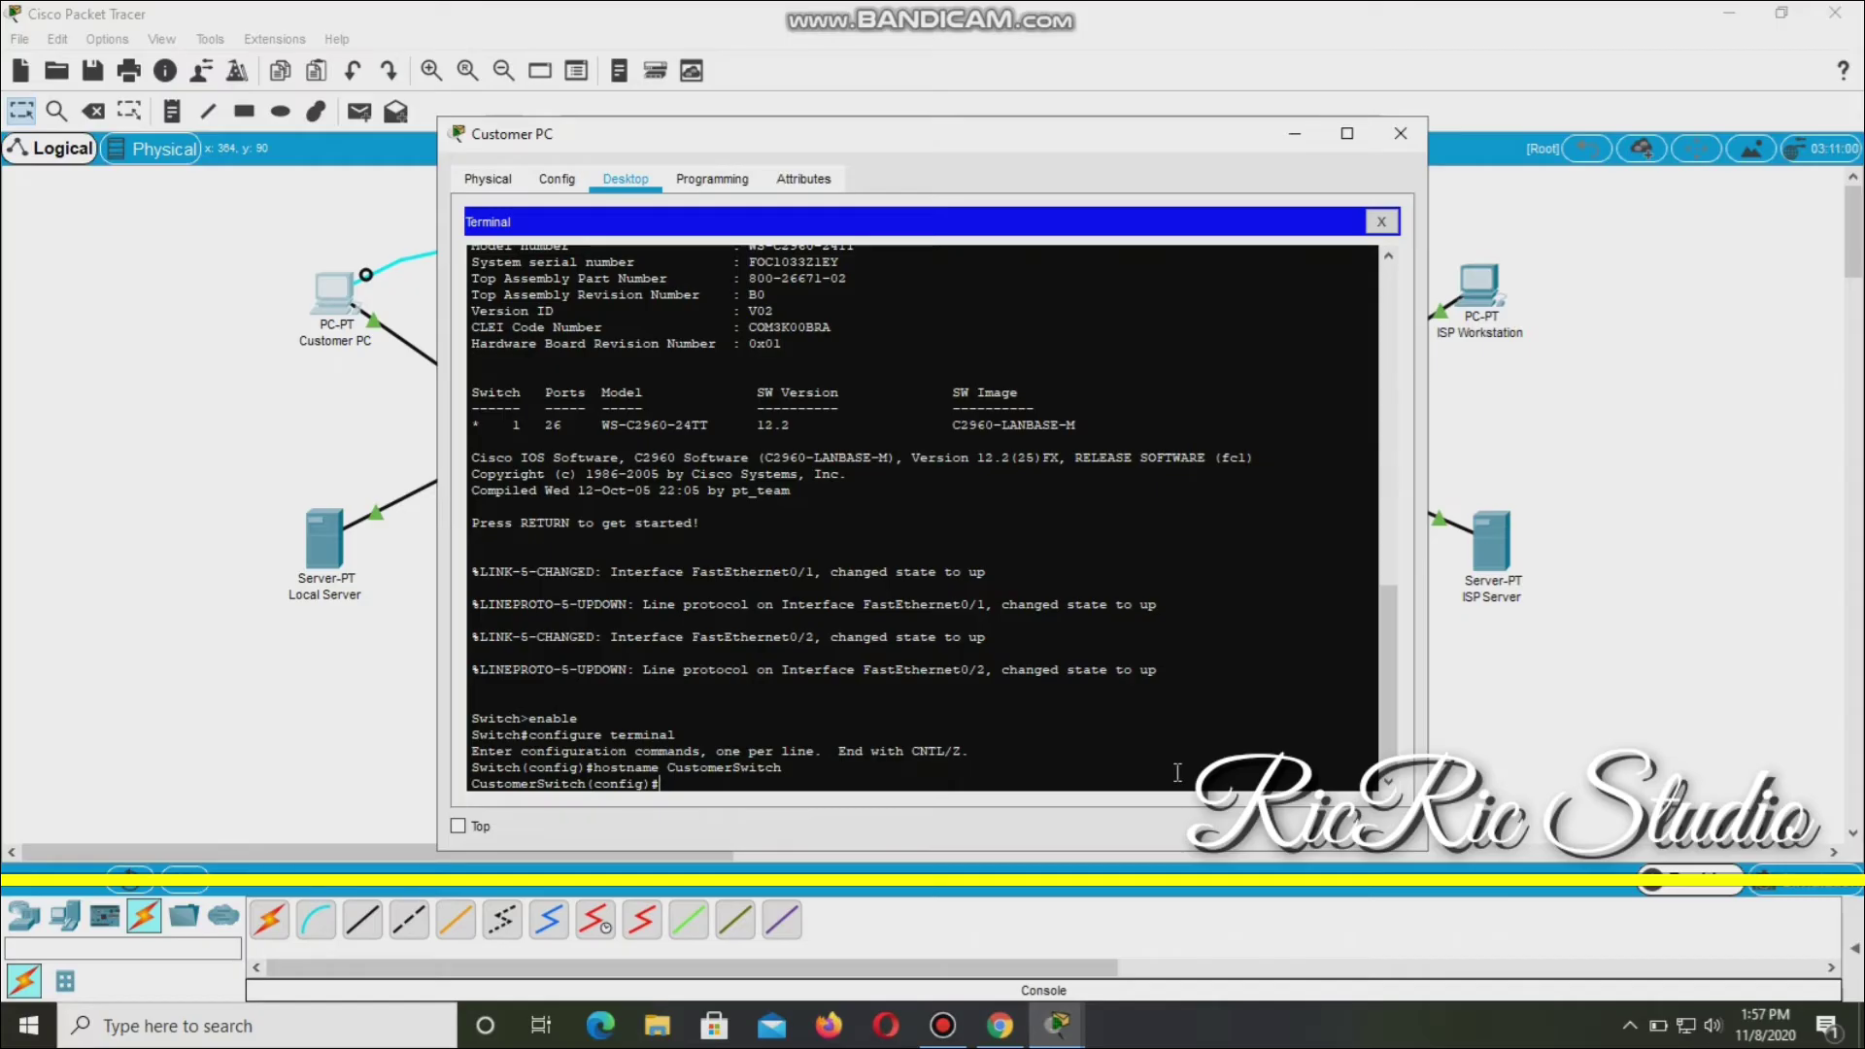
pyautogui.write('enable password cisco')
pyautogui.press('Return')
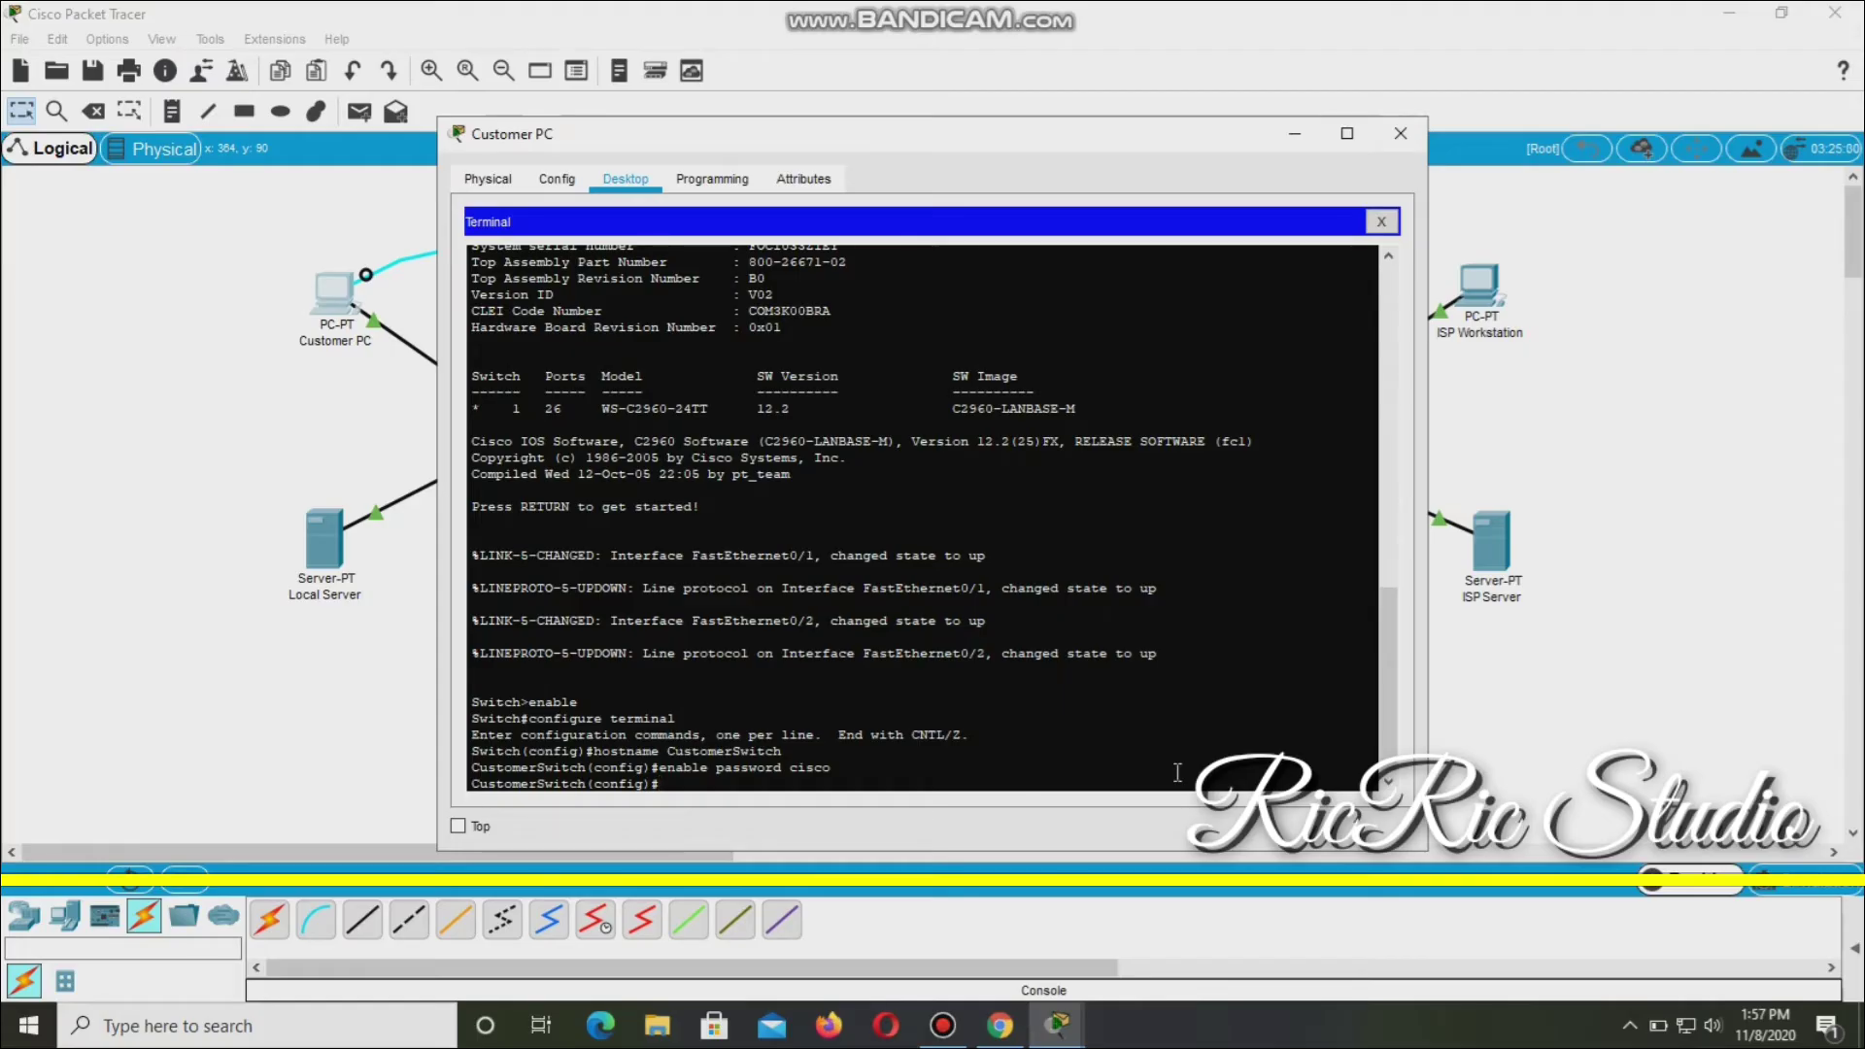
# Set the enable secret and enter line console 0 configuration.
pyautogui.write('enable')
pyautogui.write('secret cisco123')
pyautogui.press('Return')
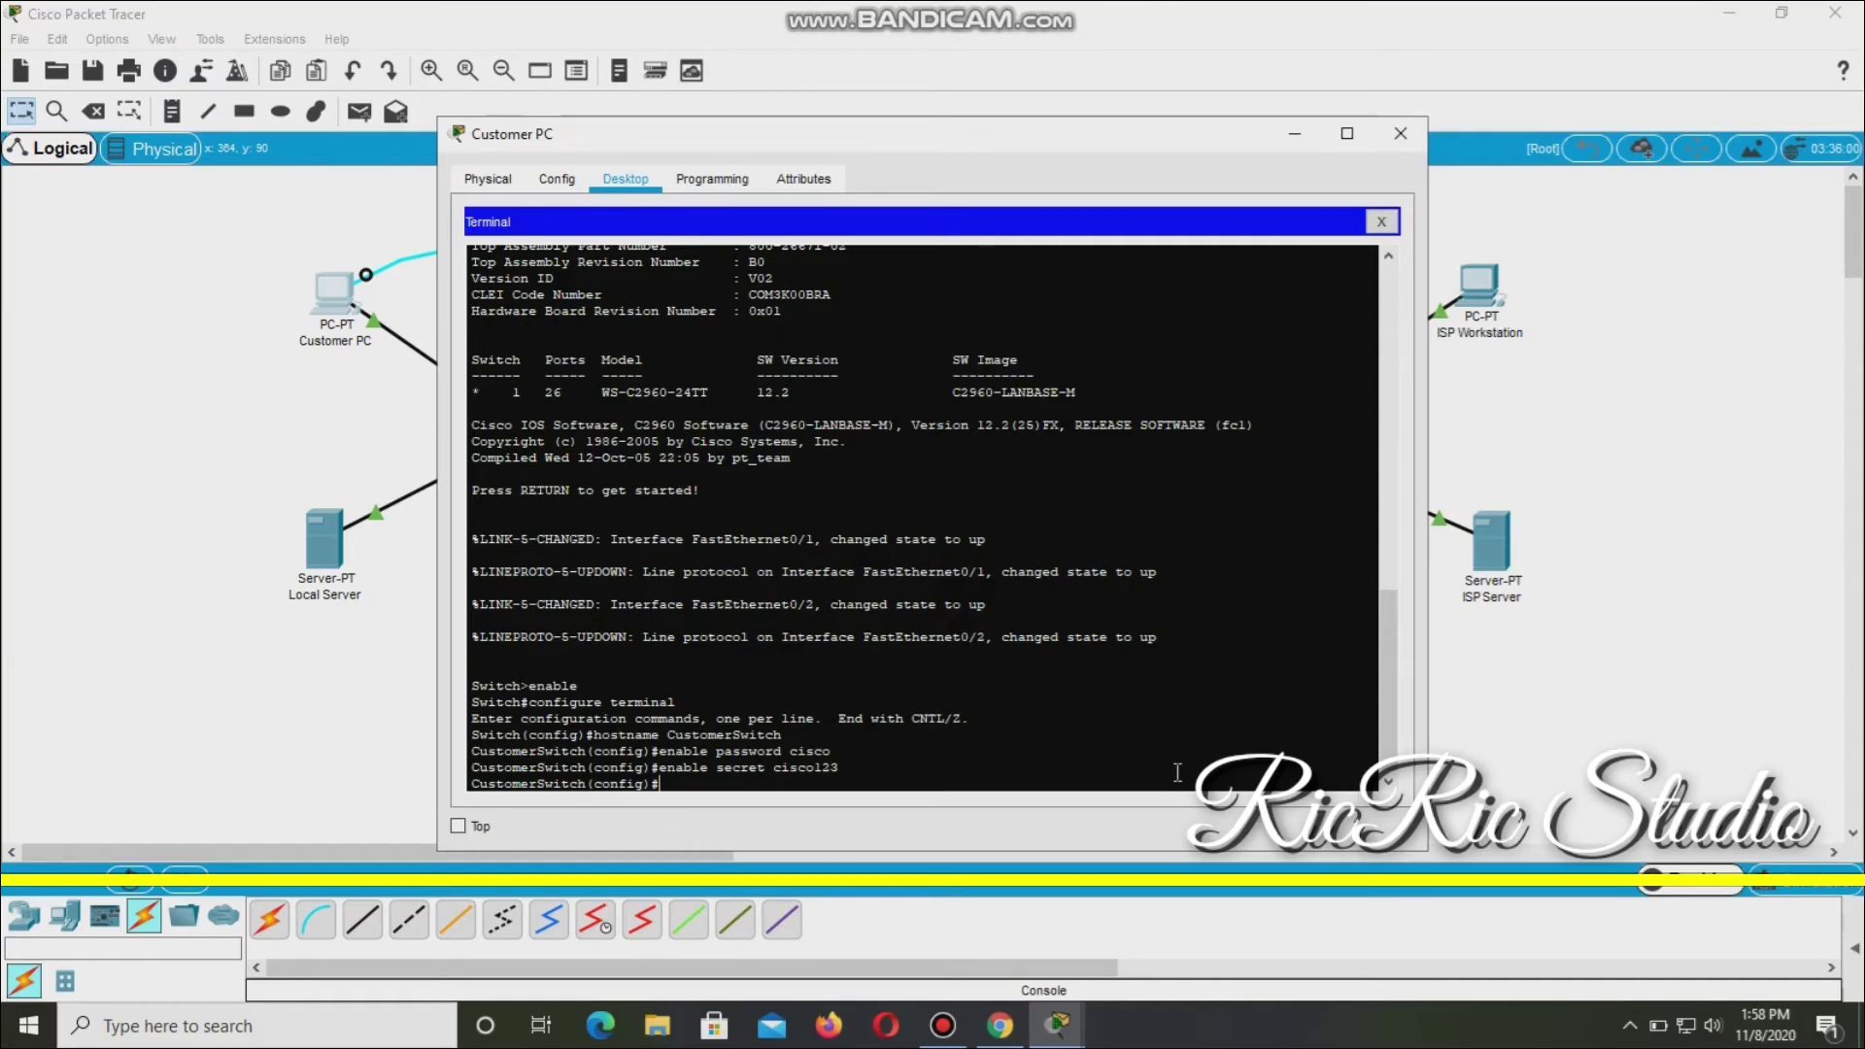
pyautogui.write('line console 0')
pyautogui.press('Return')
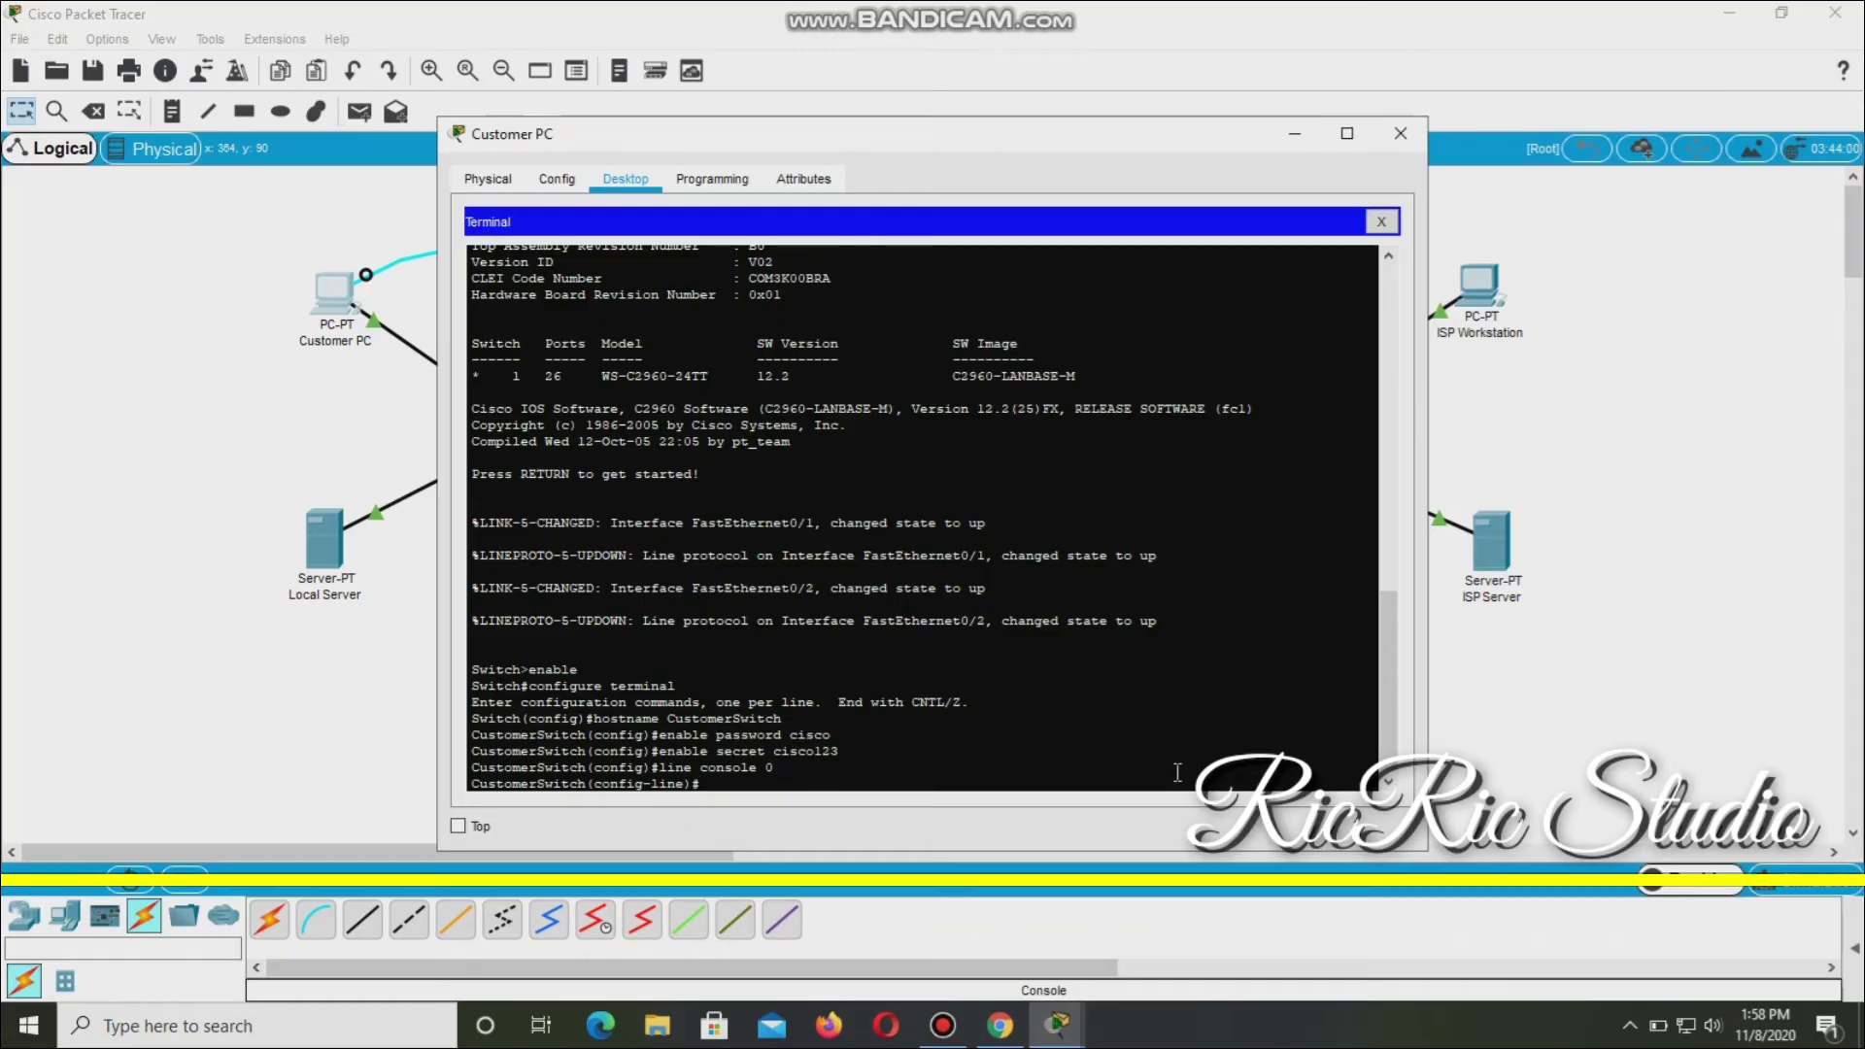
# Give console line 0 a password, require login, and return to global configuration.
pyautogui.write('assword cisco')
pyautogui.press('Return')
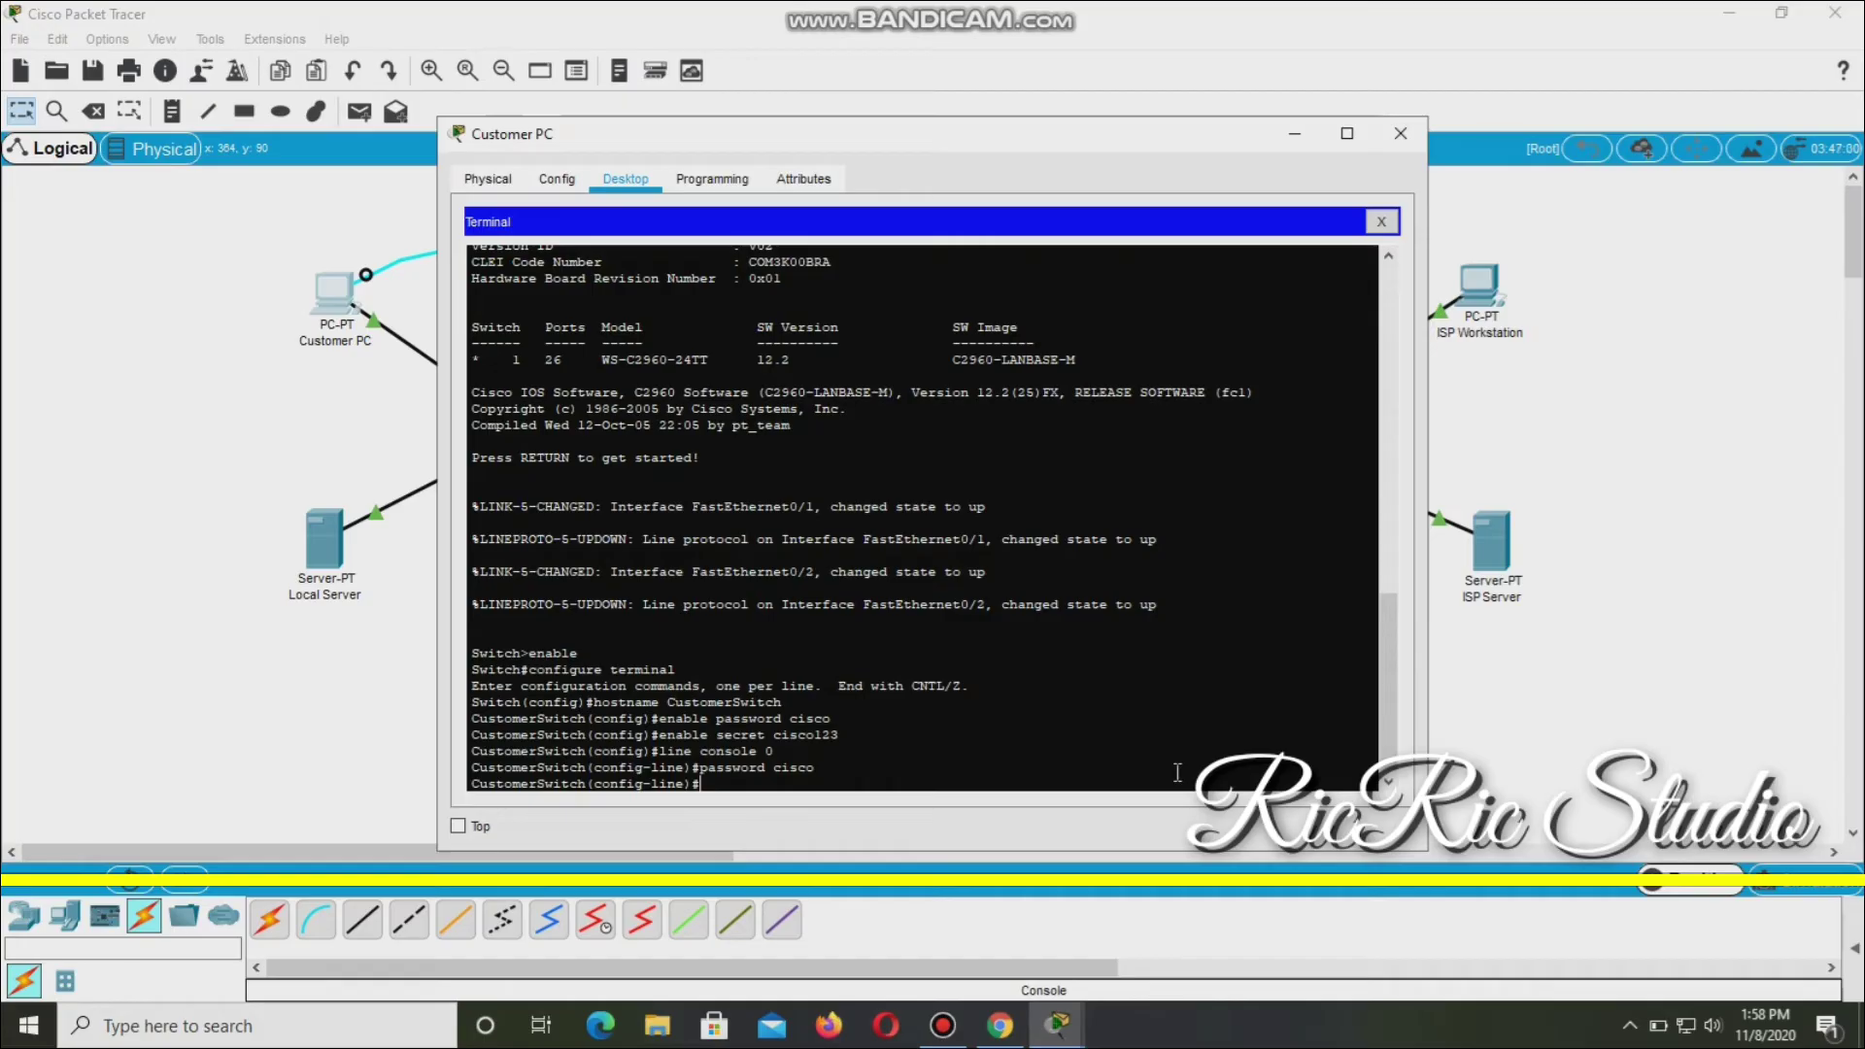
pyautogui.write('login')
pyautogui.press('Return')
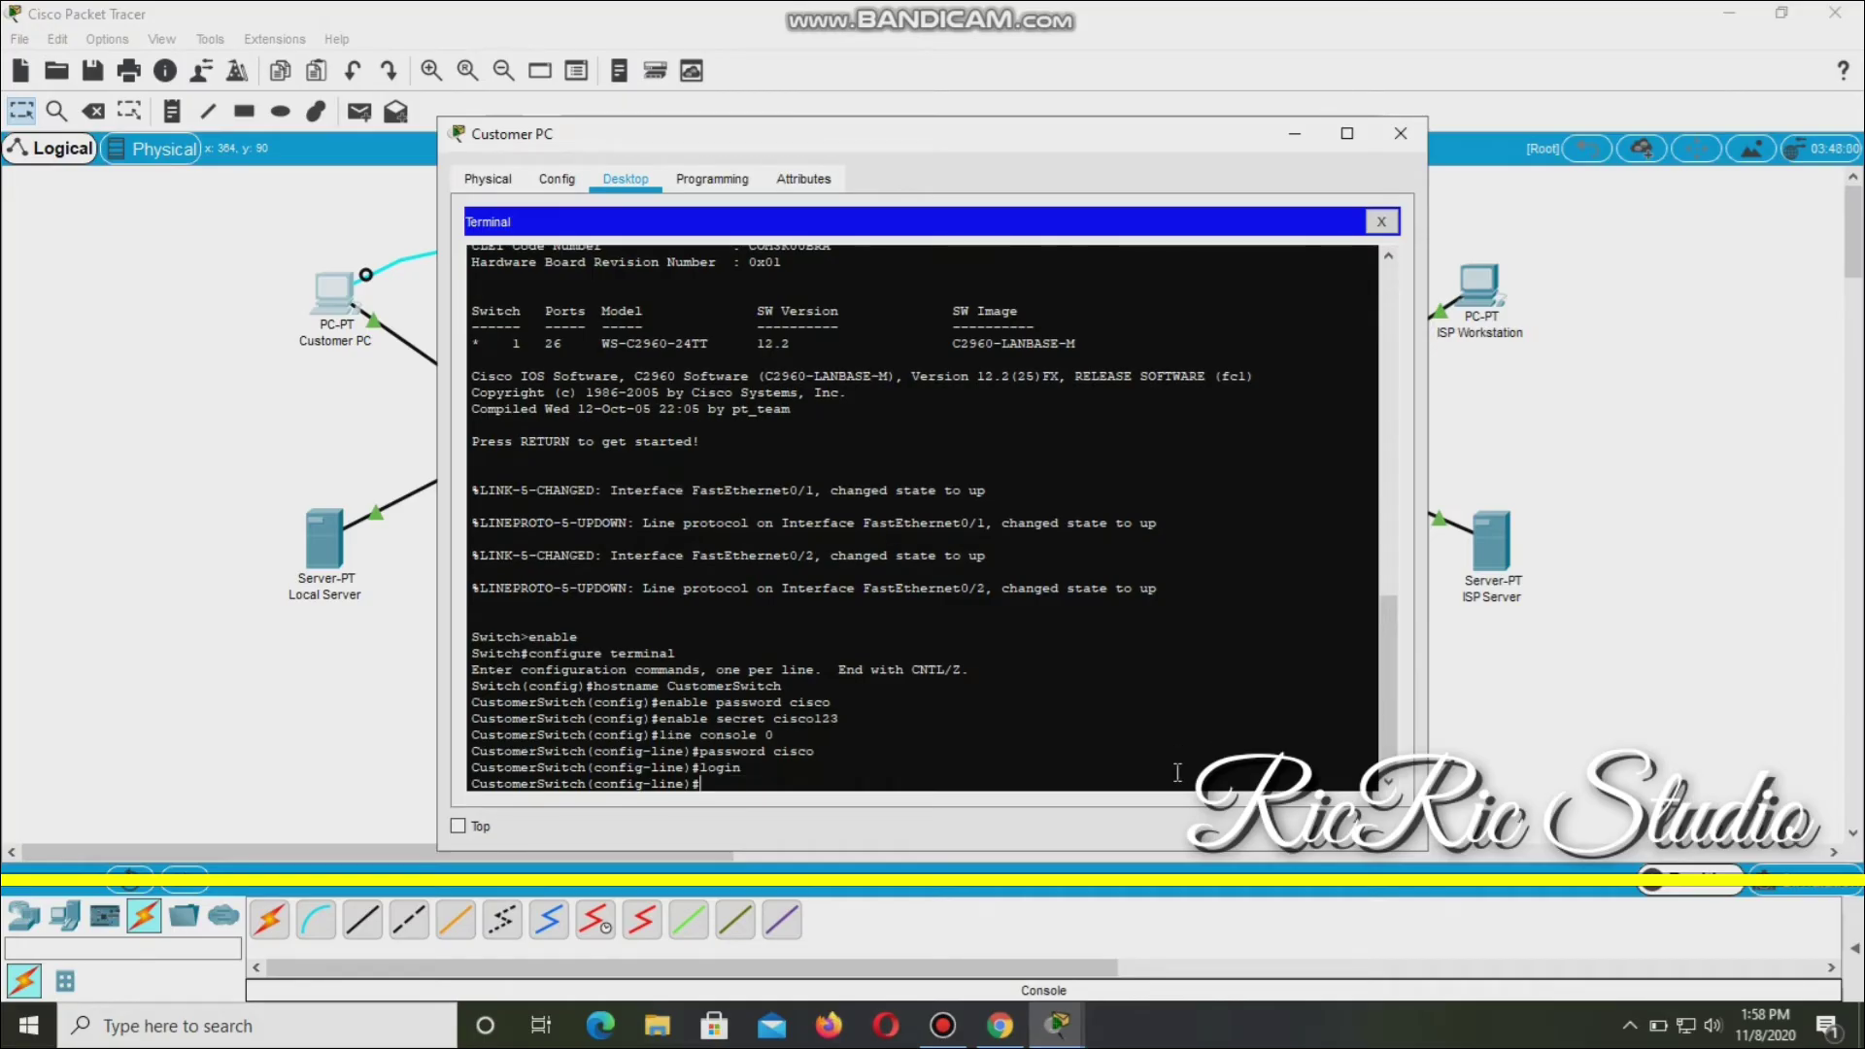
pyautogui.write('exit')
pyautogui.press('Return')
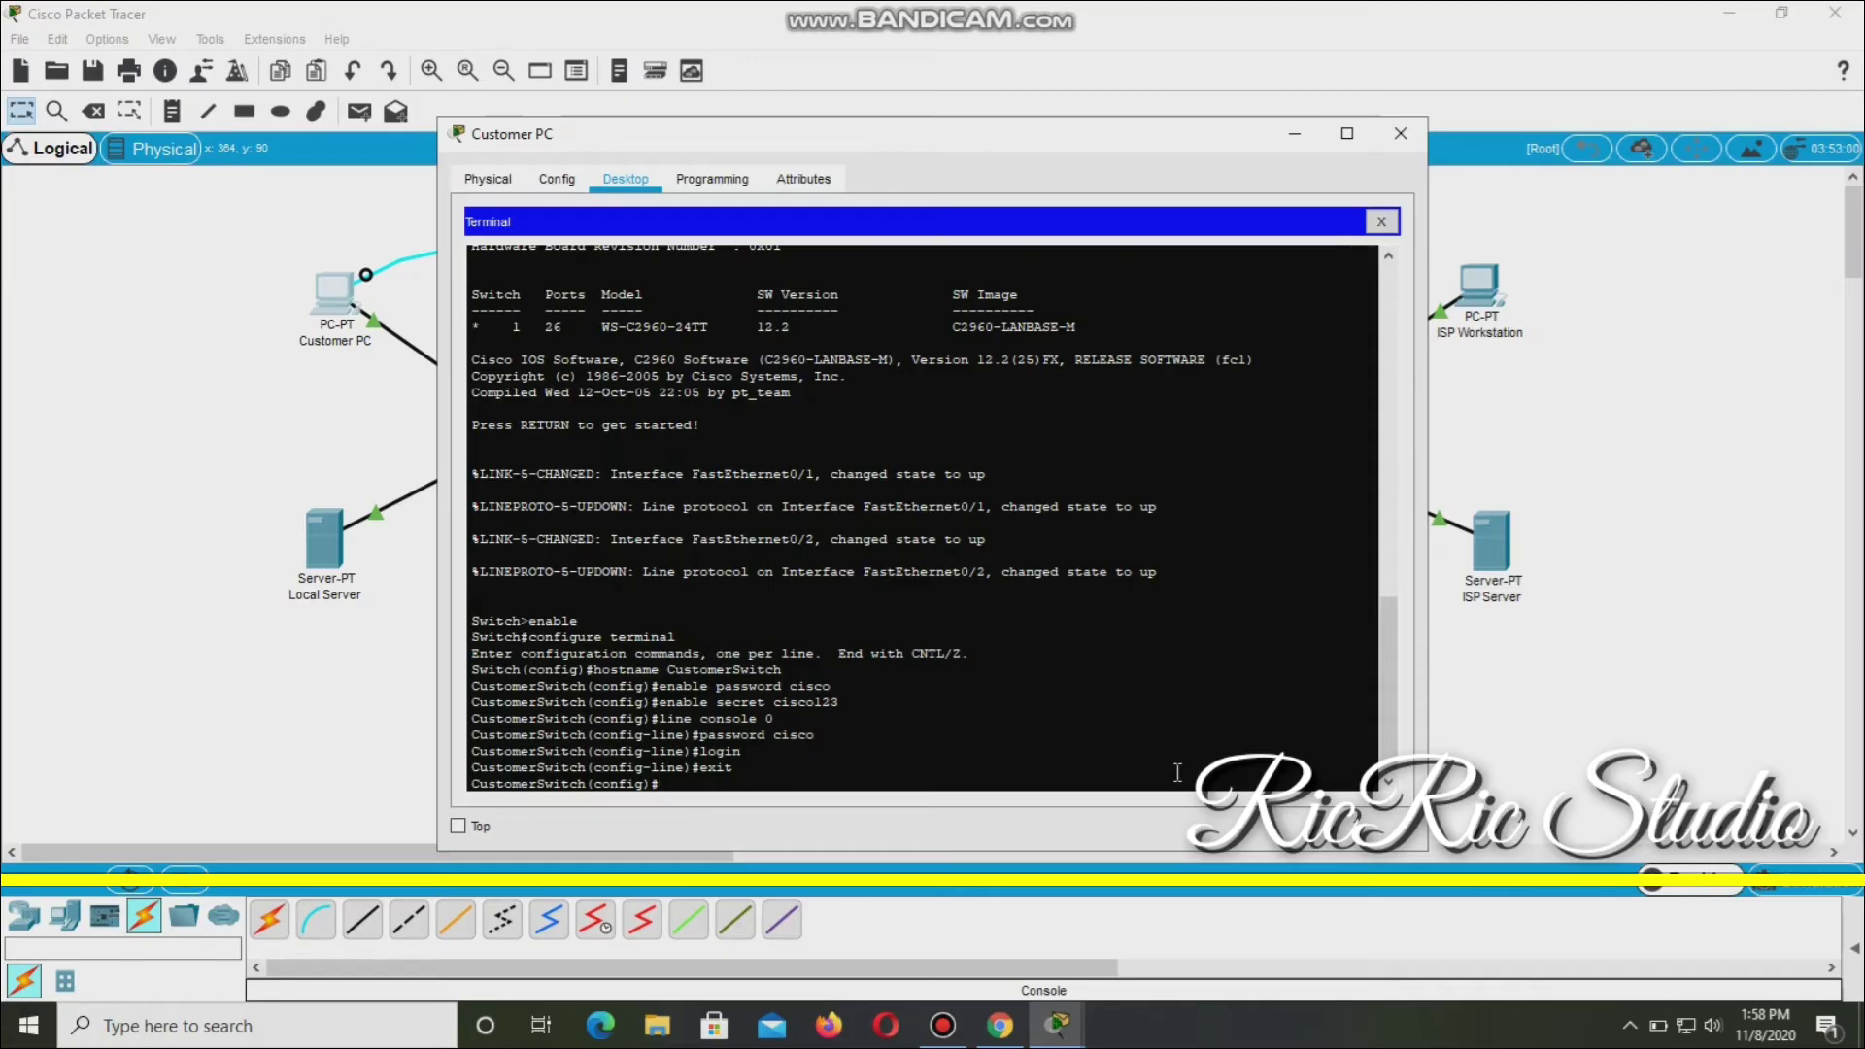
pyautogui.write('ine vty')
# Set a password and require login on VTY lines 0 15, then exit to global configuration.
pyautogui.write('0 15')
pyautogui.press('Return')
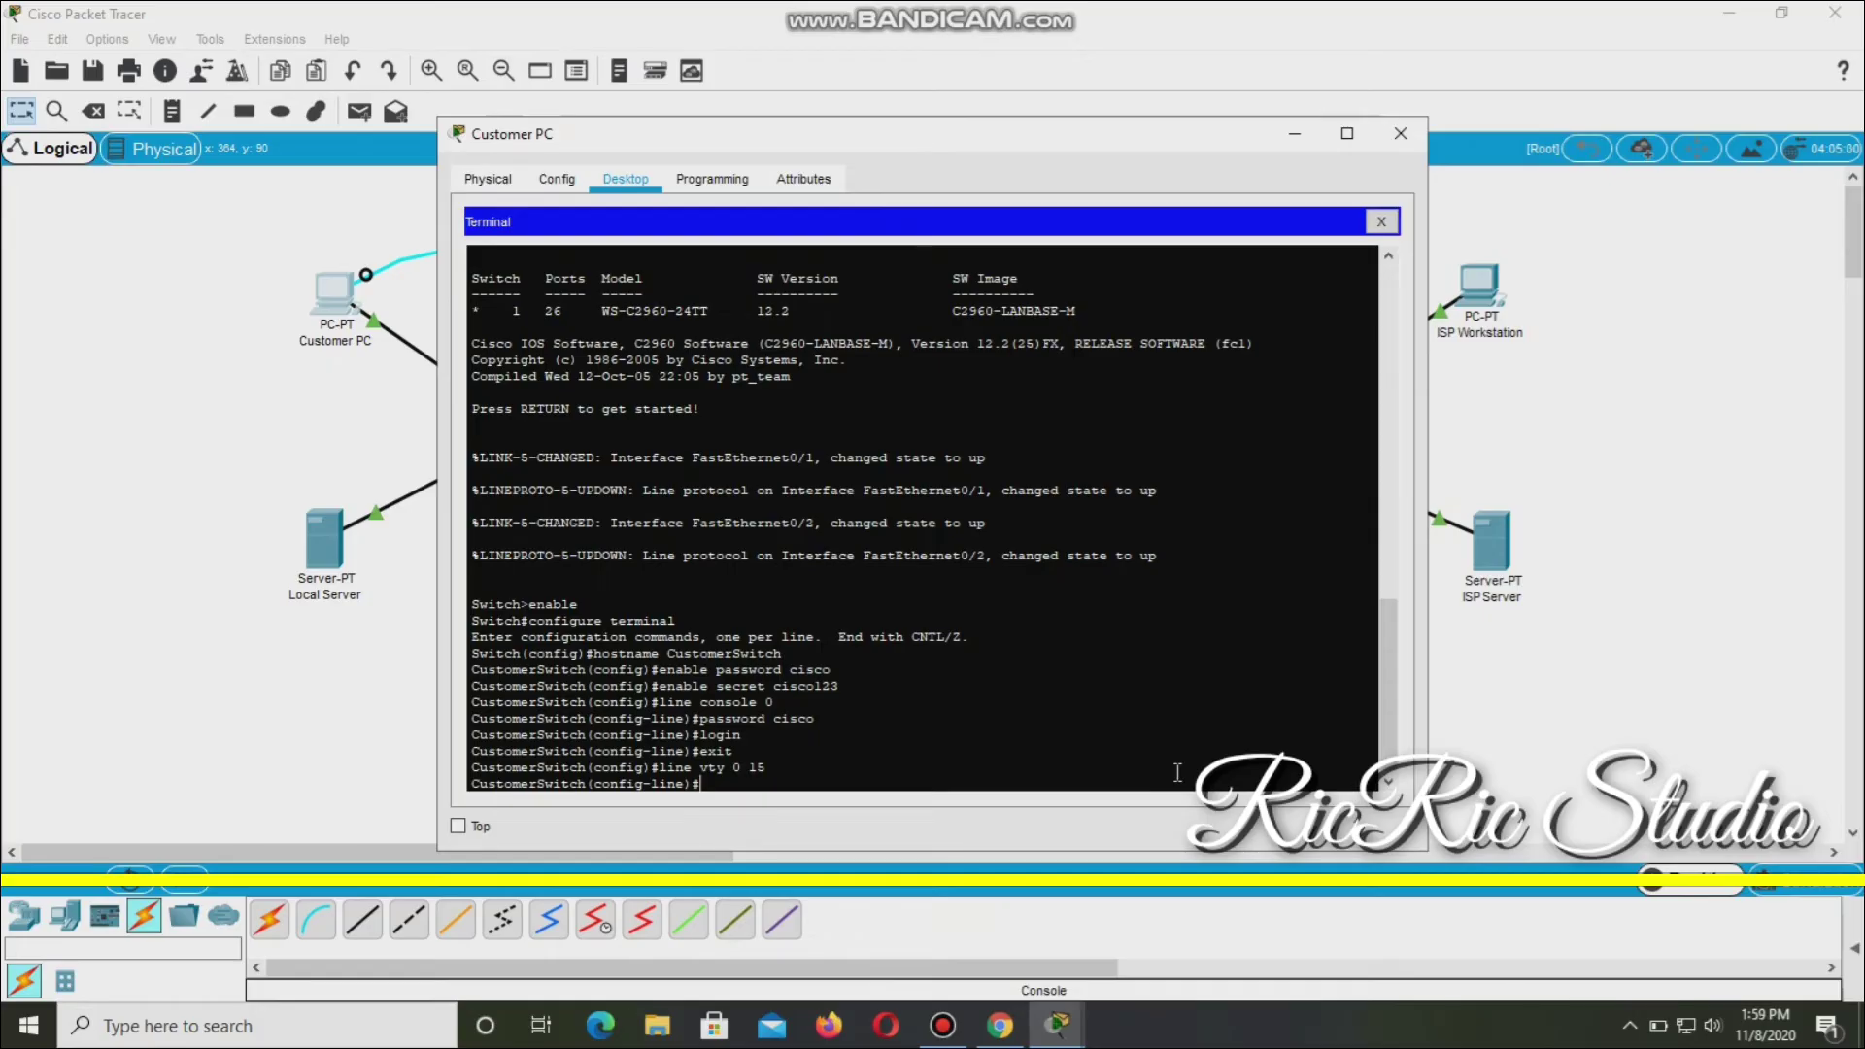
pyautogui.write('password cisco')
pyautogui.press('Return')
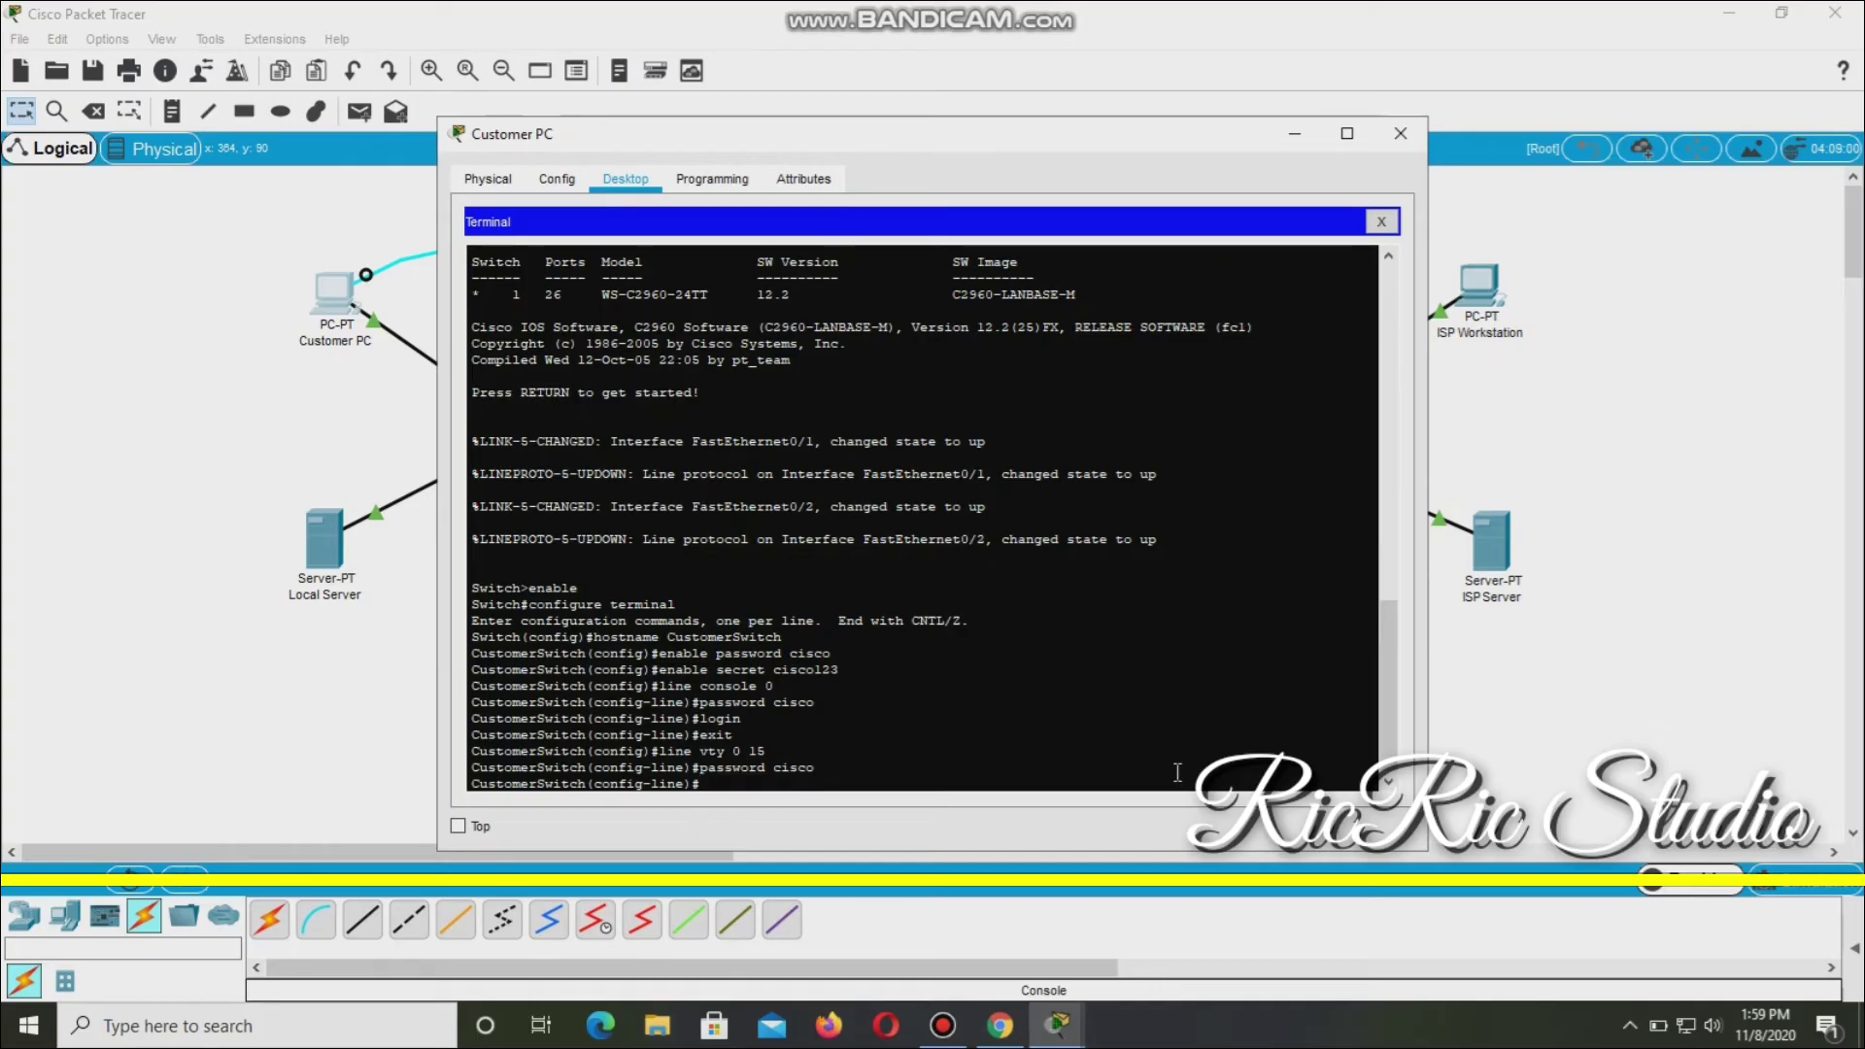
pyautogui.write('login')
pyautogui.press('Return')
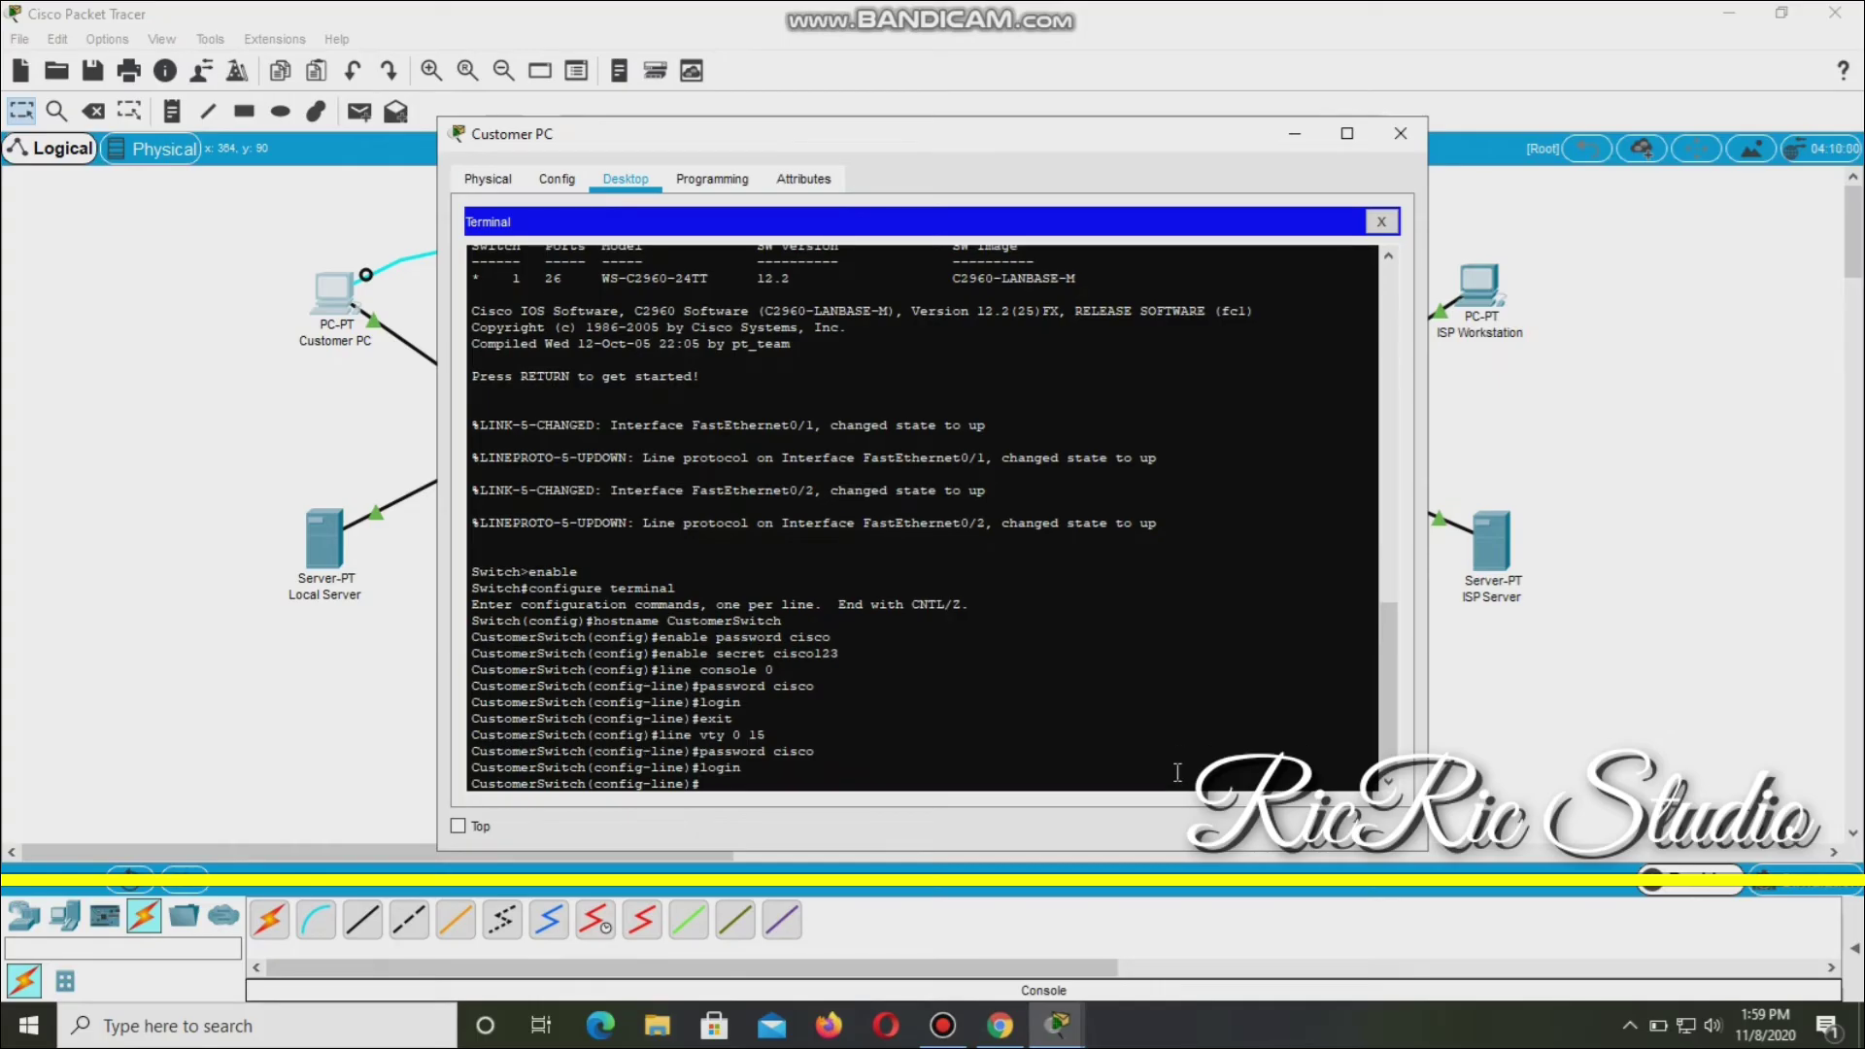
pyautogui.write('exit')
pyautogui.press('Return')
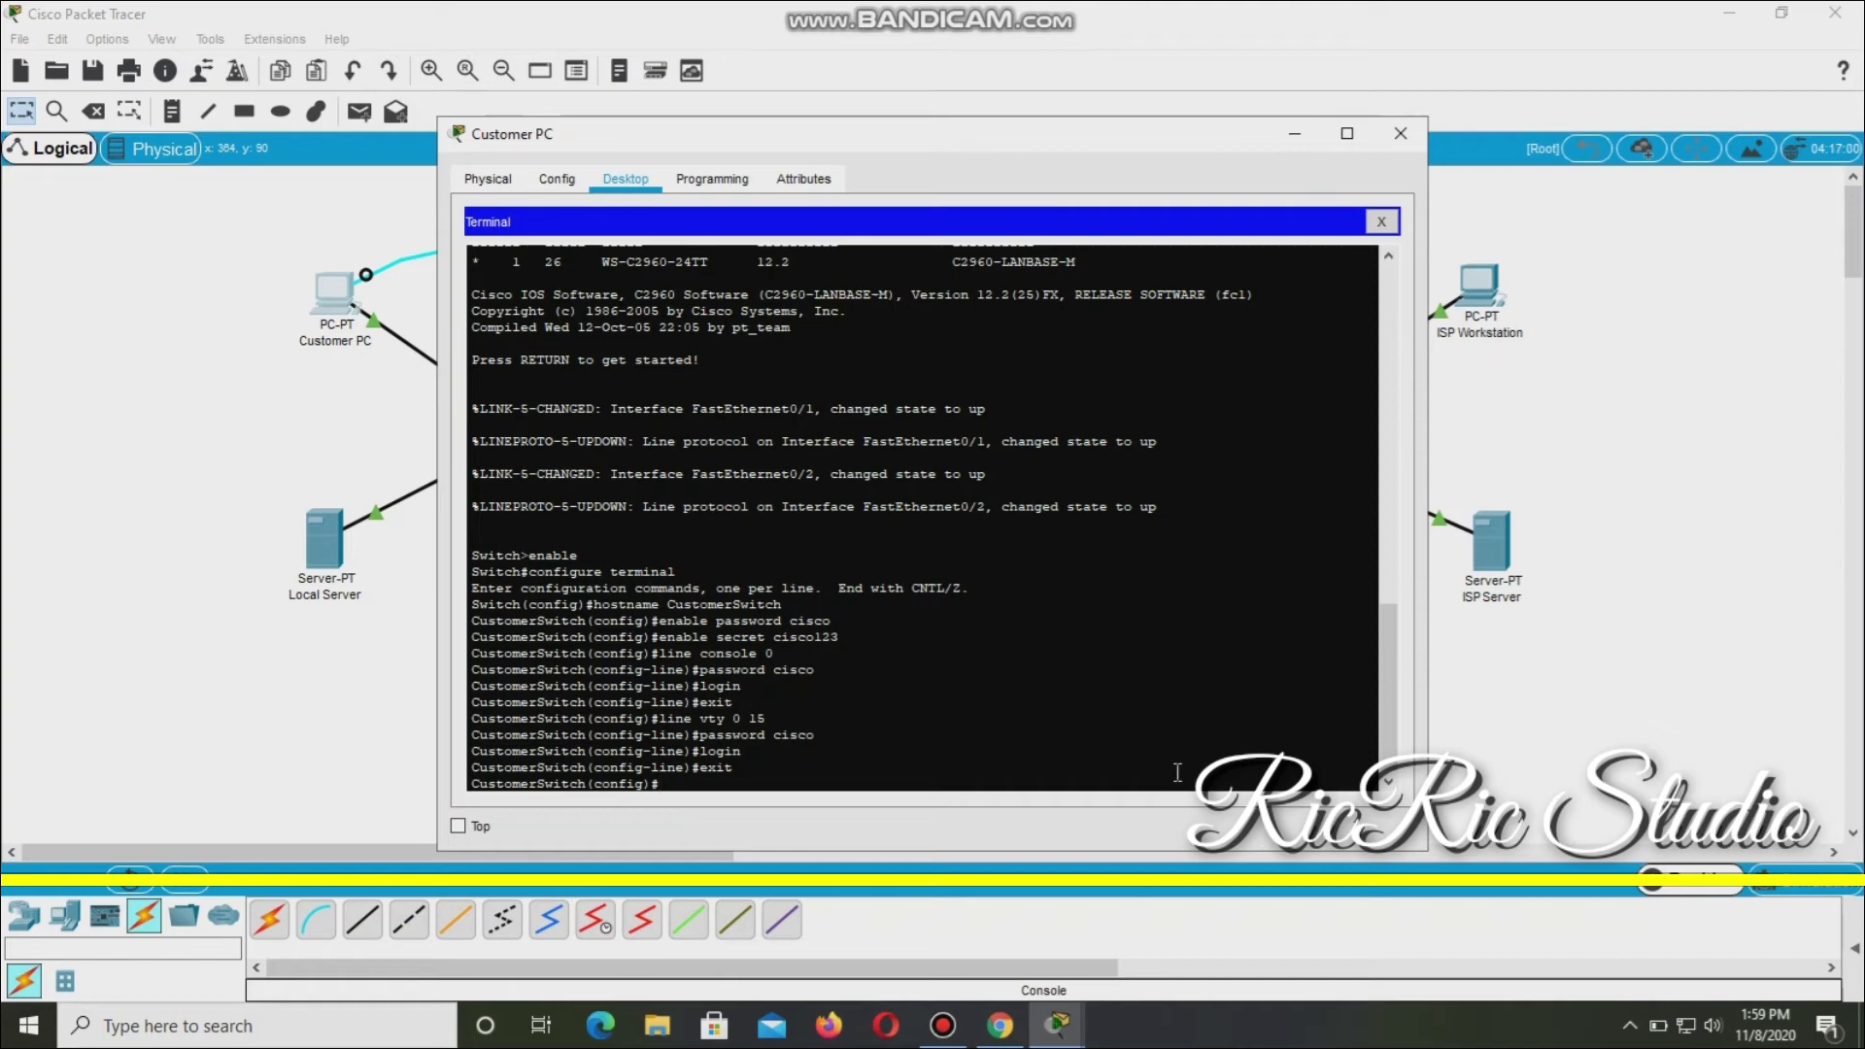
pyautogui.write('interface vlan 1')
# Assign interface VLAN 1 the IP address 192.168.1.5 with mask 255.255.255.0.
pyautogui.press('Return')
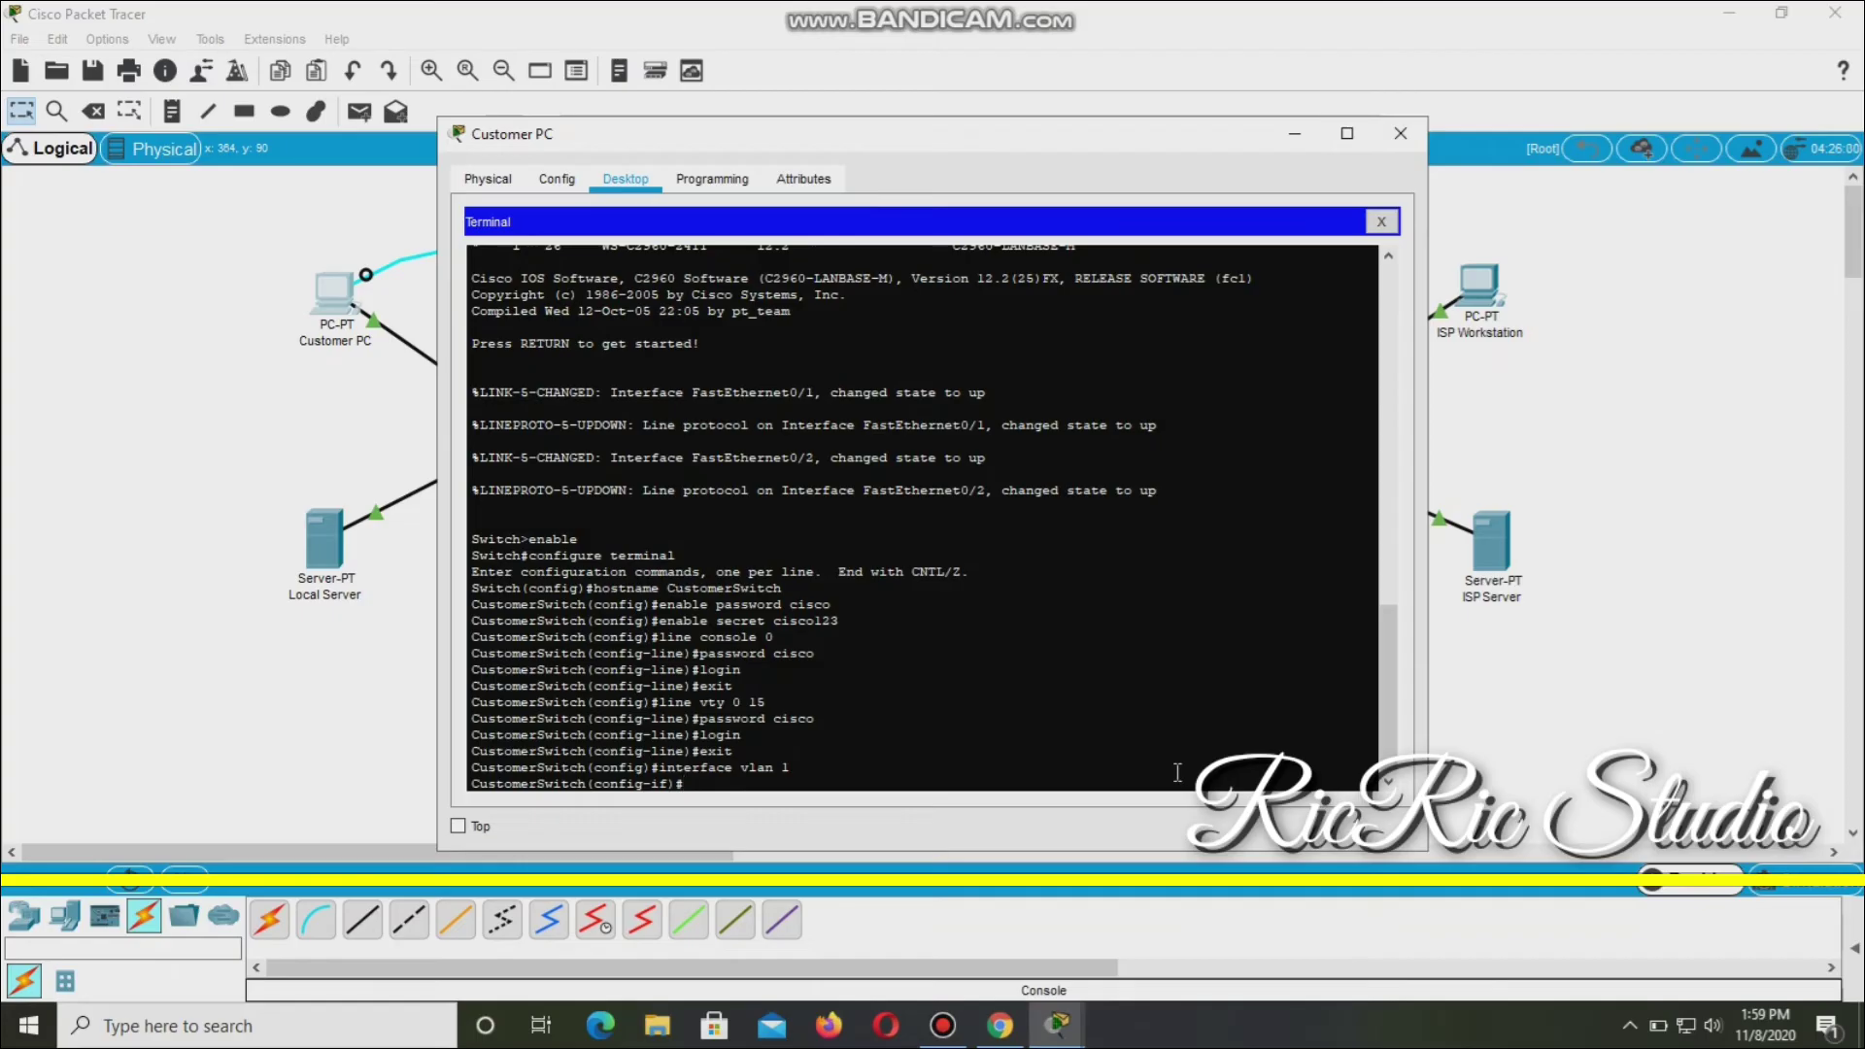
pyautogui.write('ip addre')
pyautogui.write('ss 192.168.1.5 255.255.255.0')
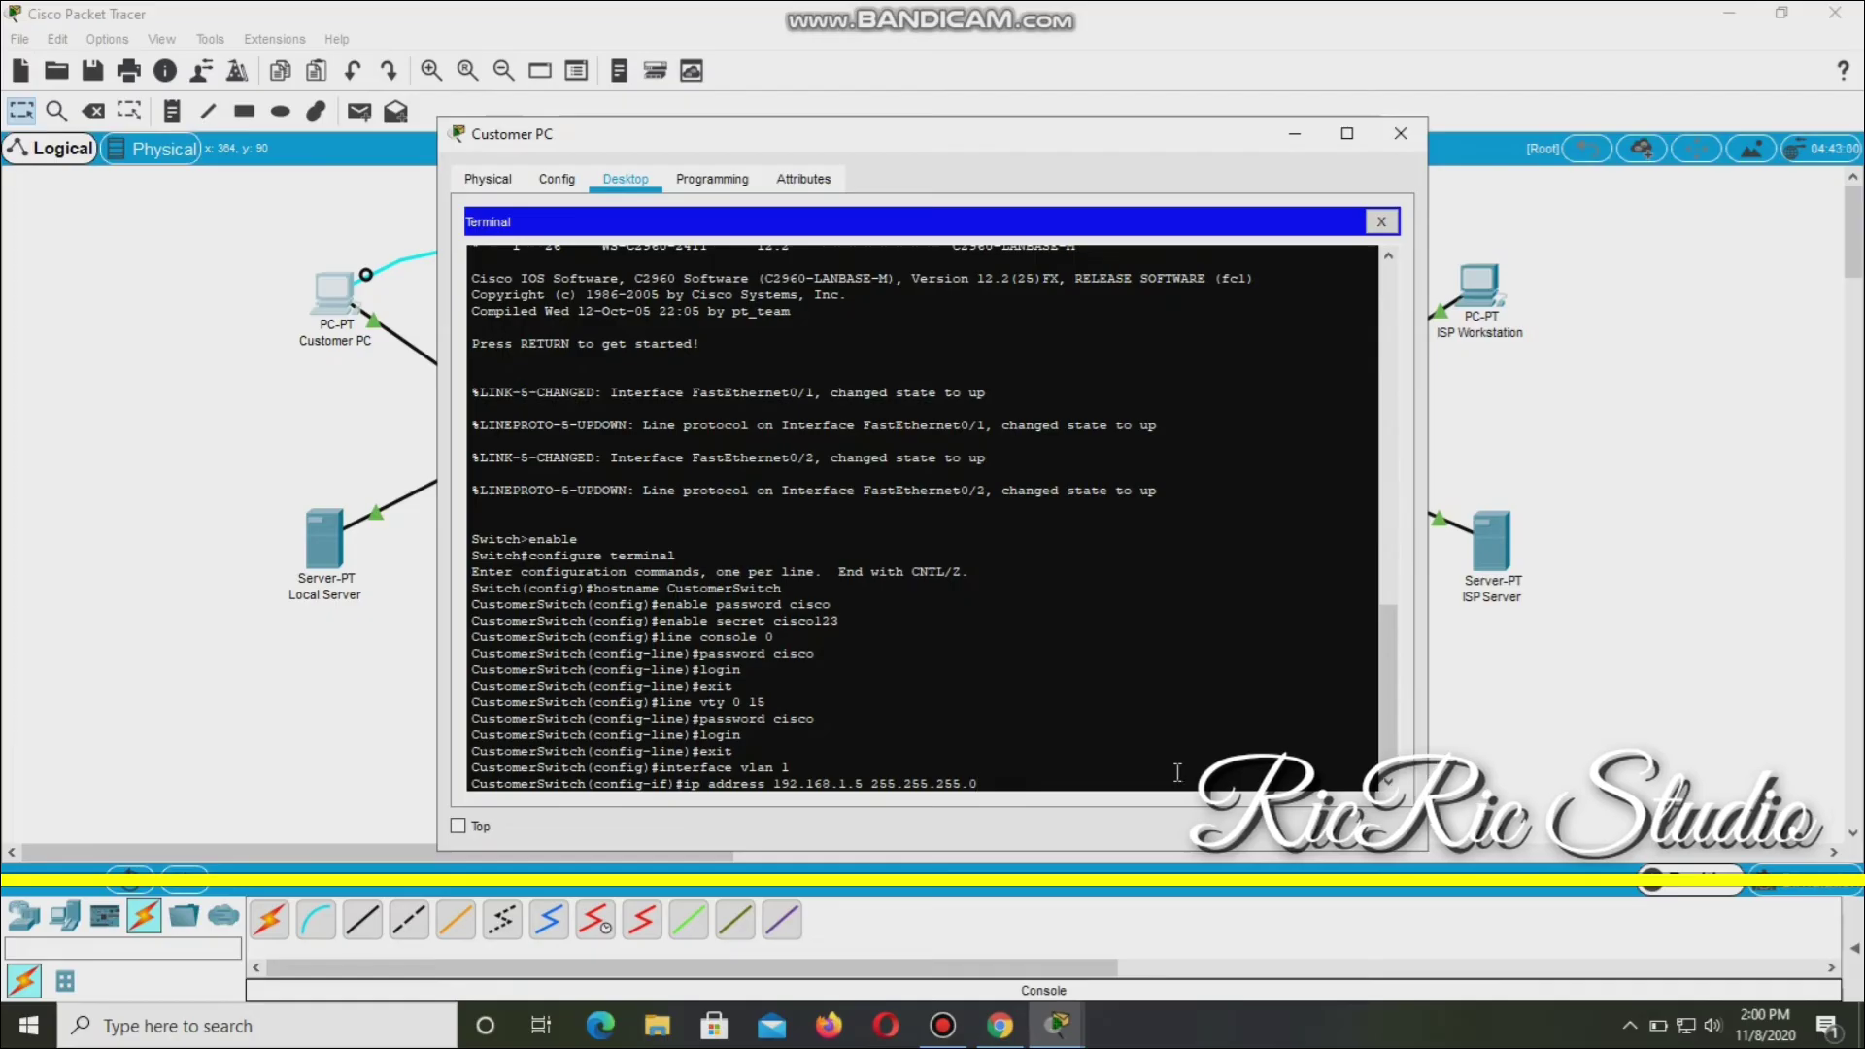
pyautogui.press('Return')
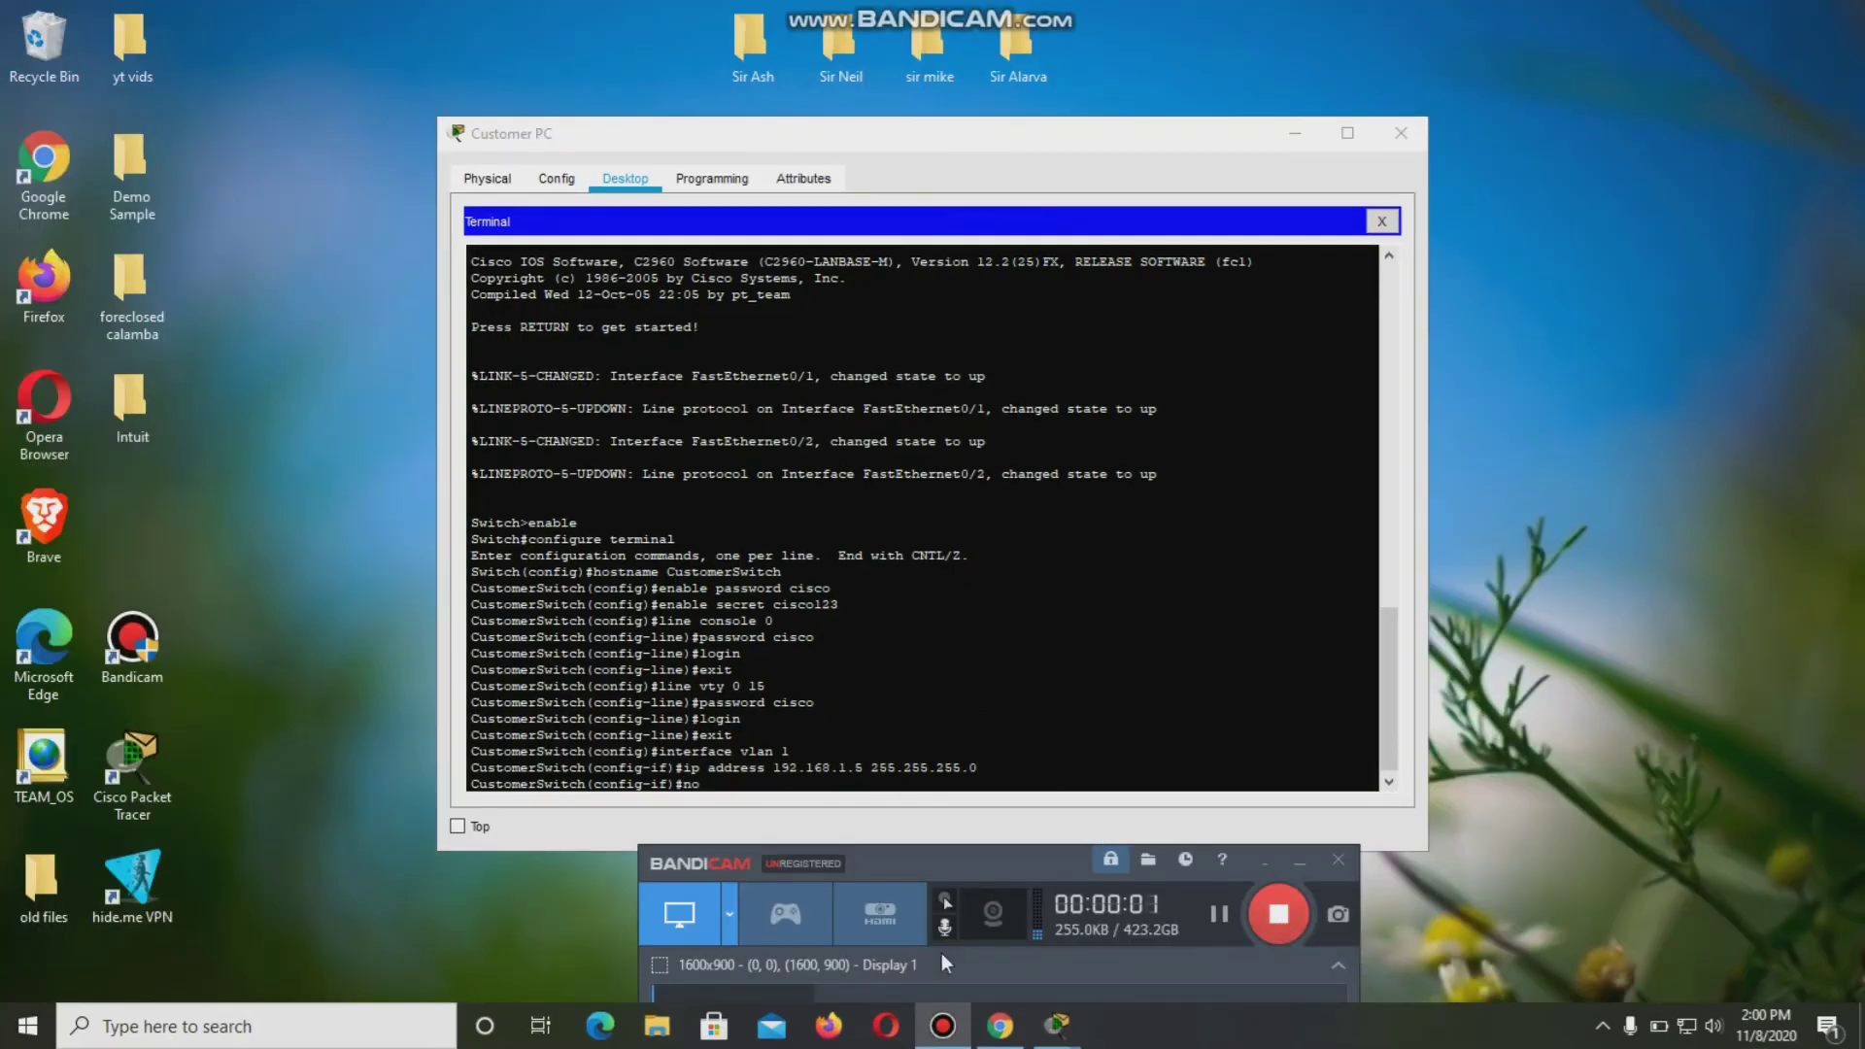
# Bring the network topology window forward, then return to the Customer PC terminal.
pyautogui.moveTo(1057, 1026)
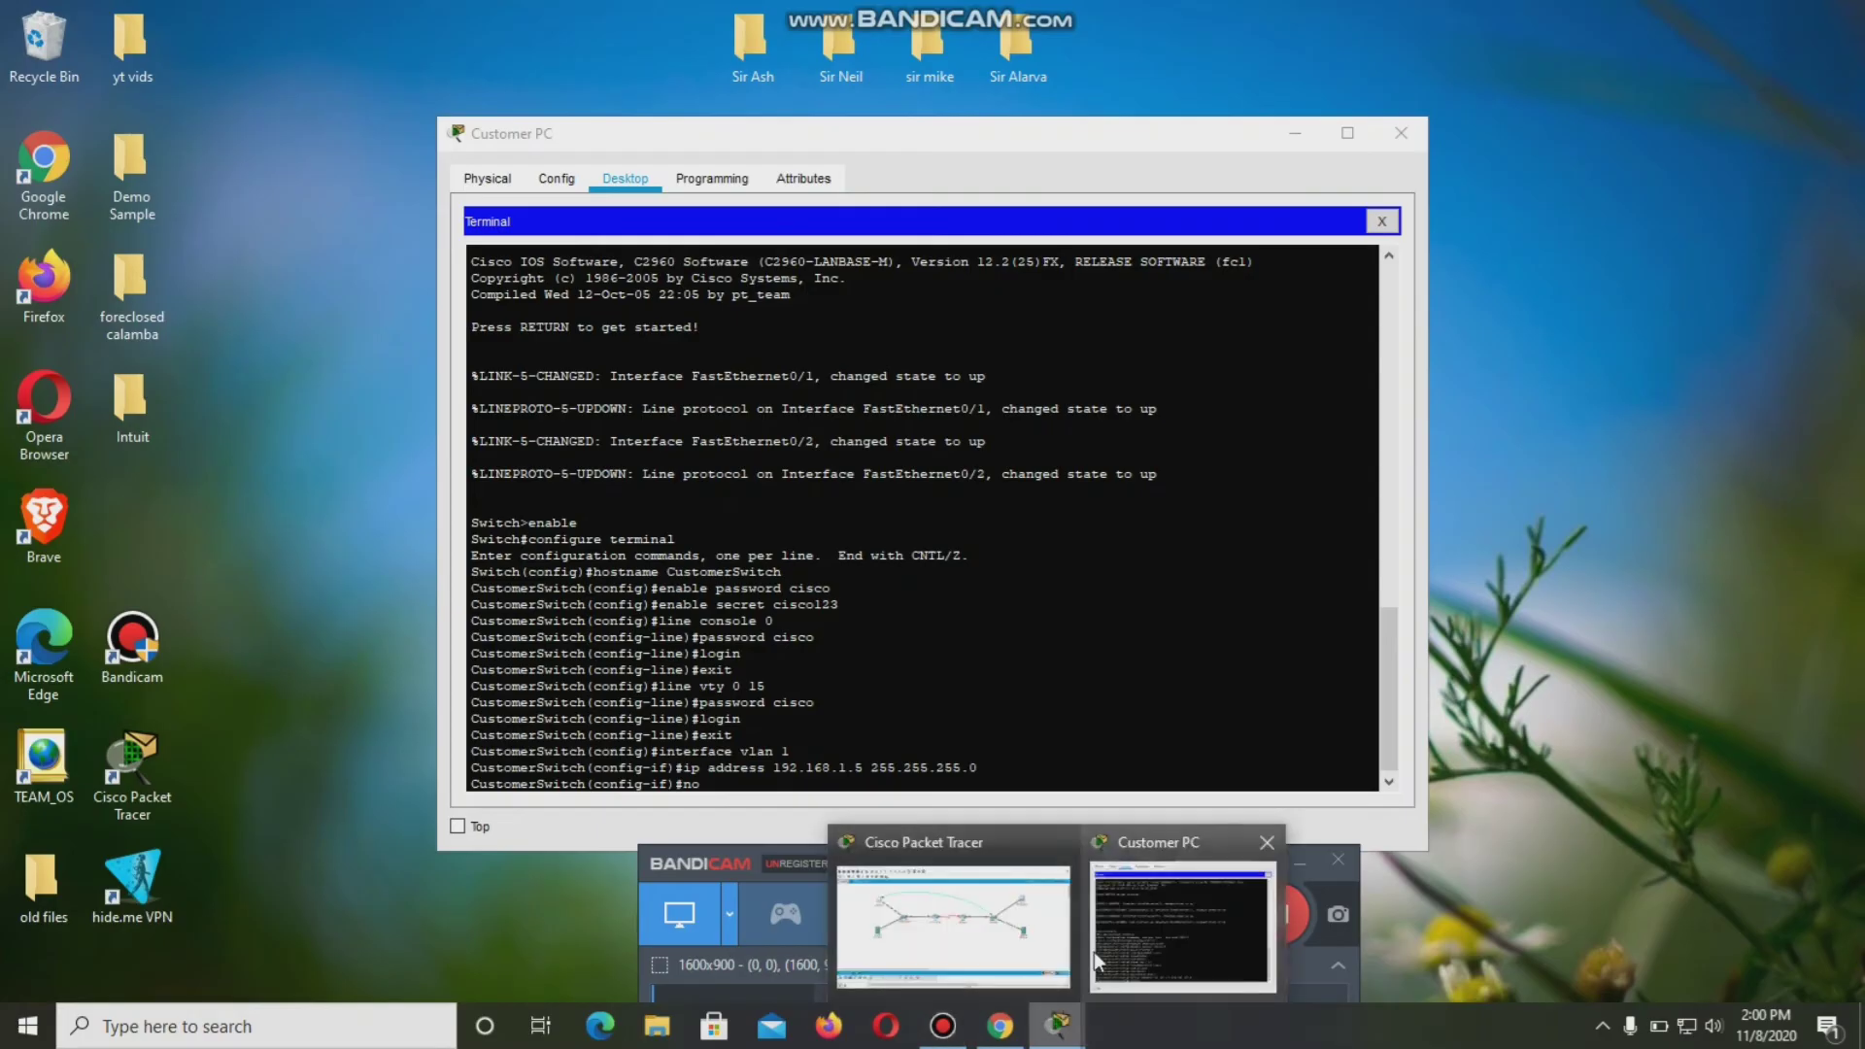
pyautogui.click(1019, 931)
pyautogui.moveTo(1040, 1036)
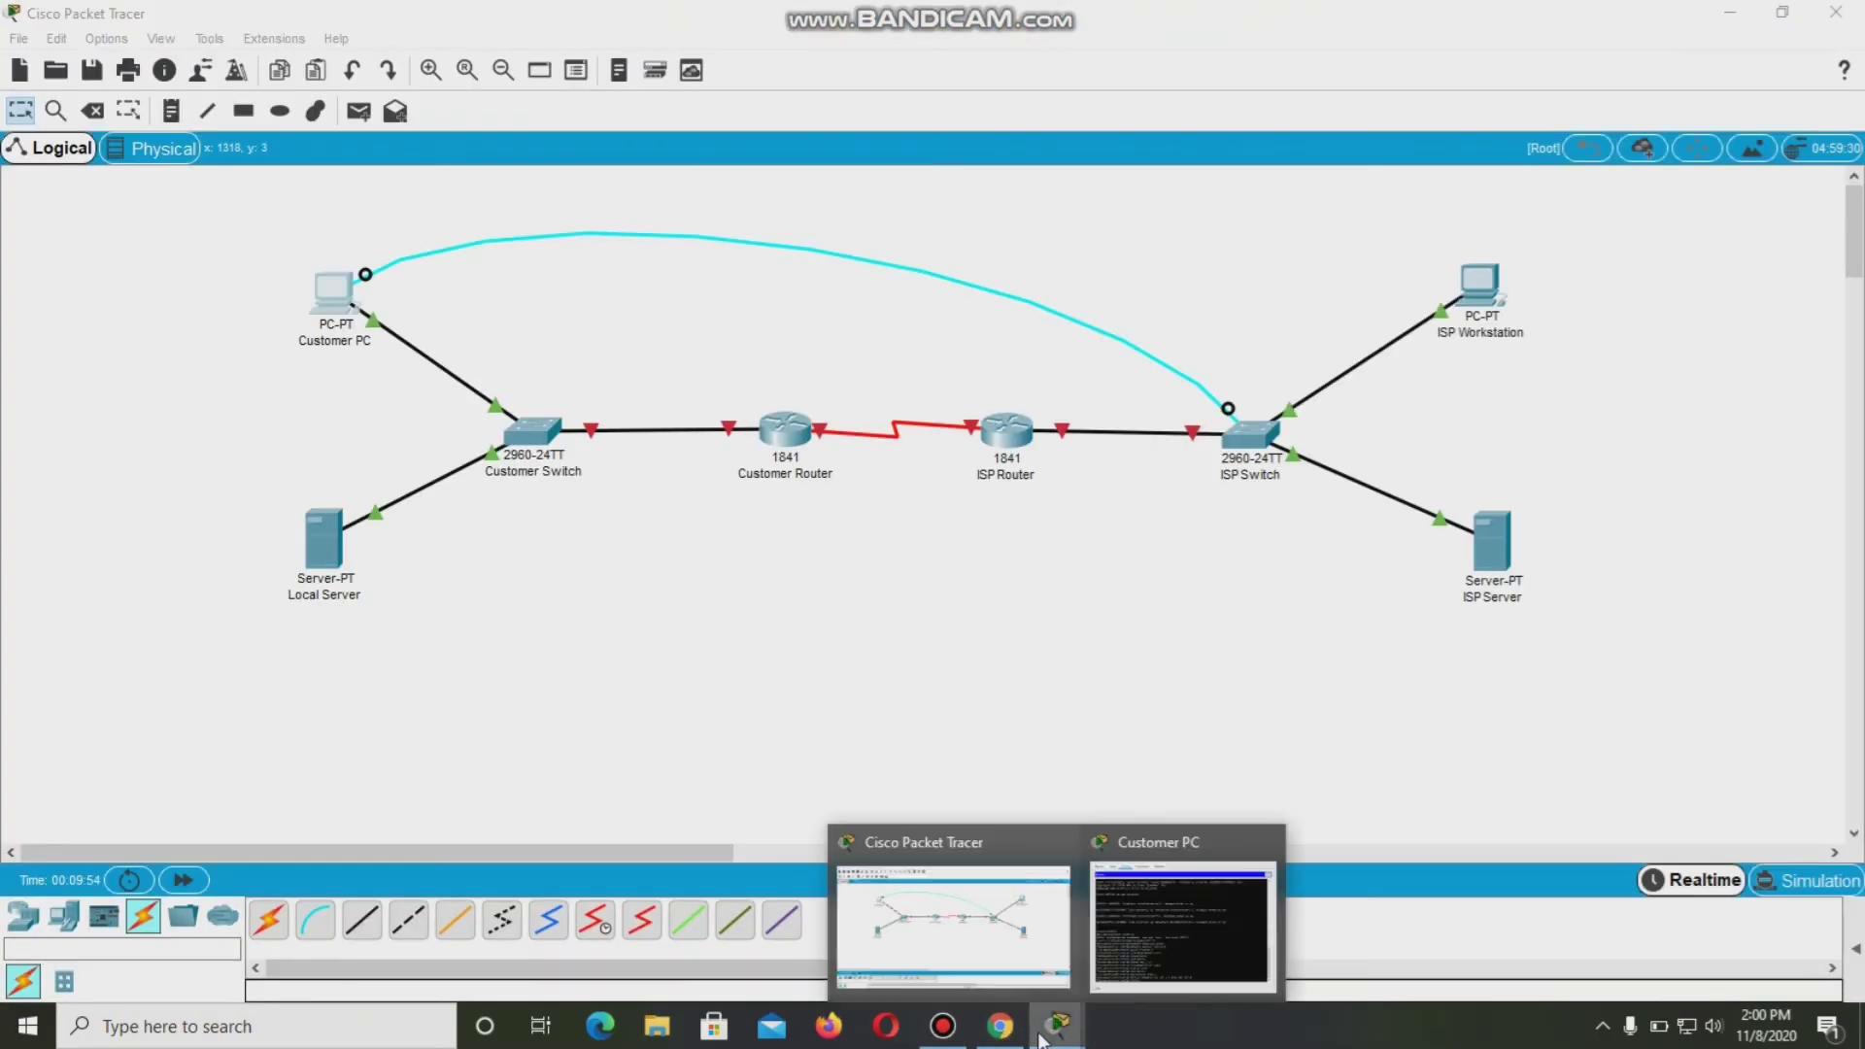
pyautogui.click(1146, 933)
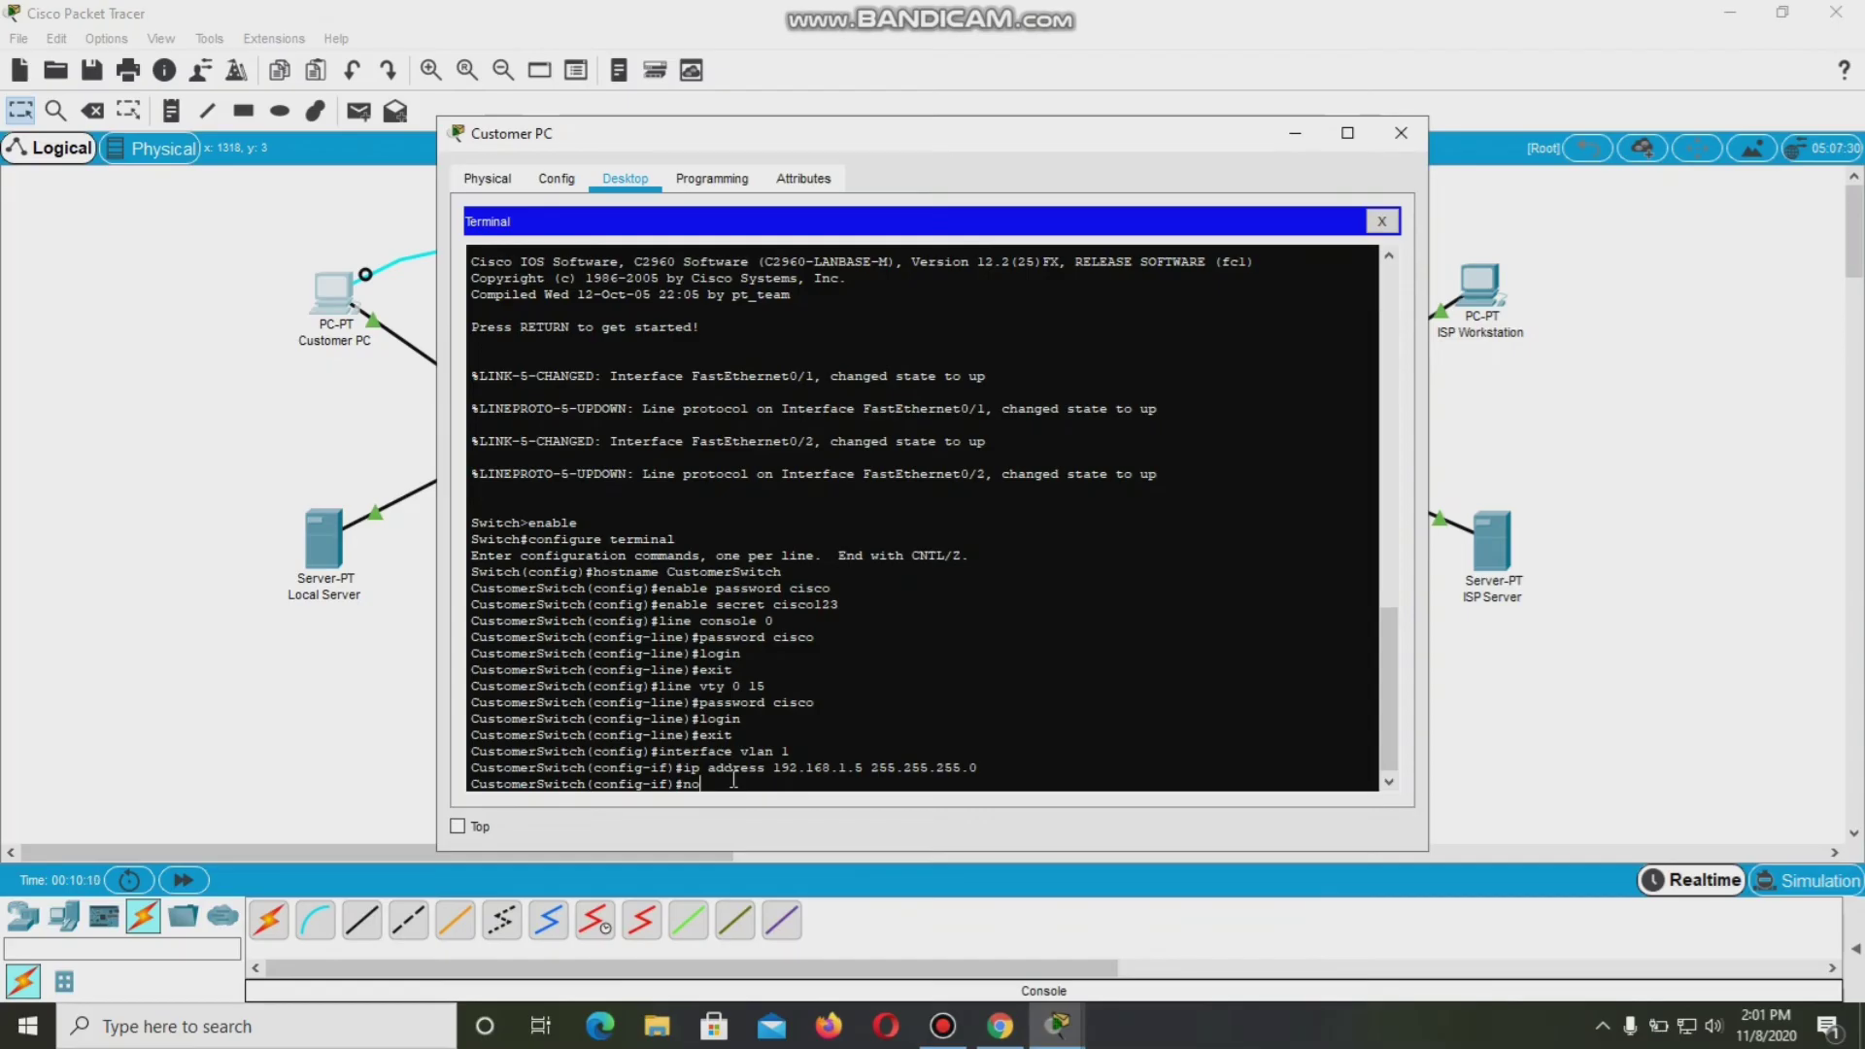
# Enable VLAN 1 with no shutdown and exit back to global configuration mode.
pyautogui.write('shutdown')
pyautogui.press('Return')
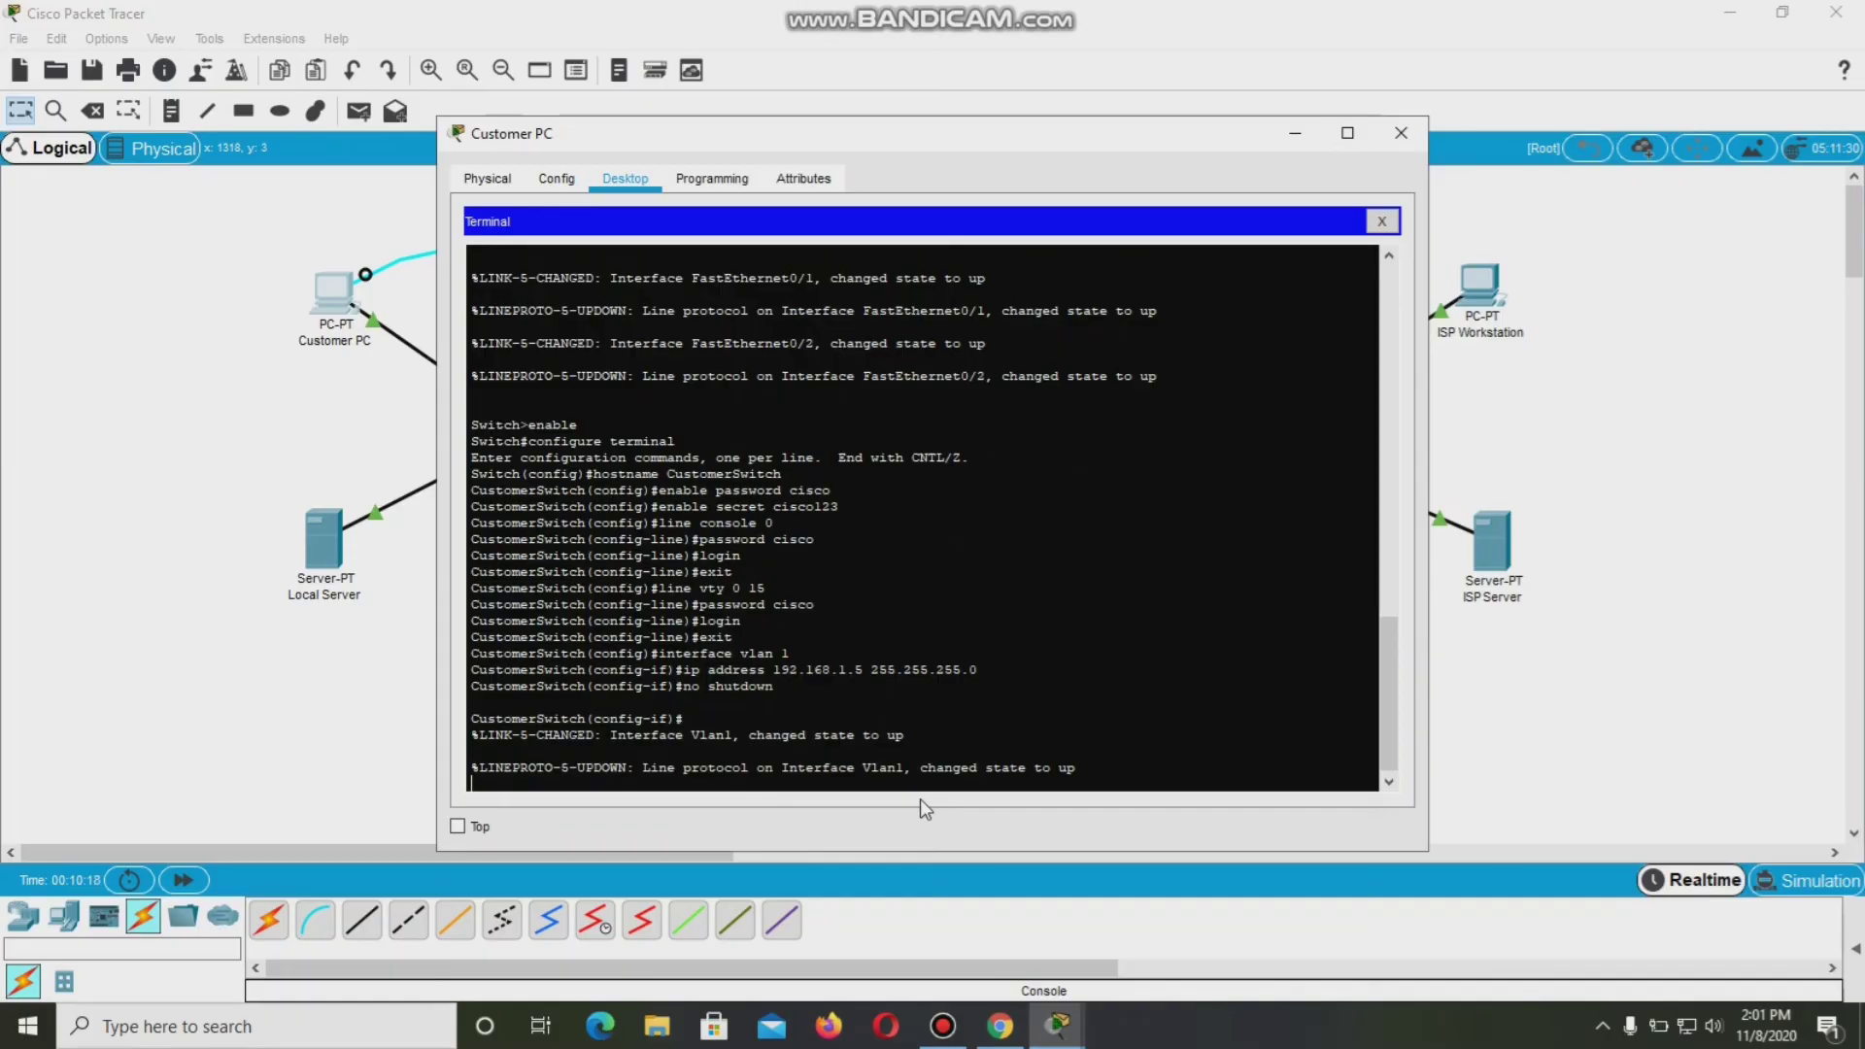
pyautogui.press('Return')
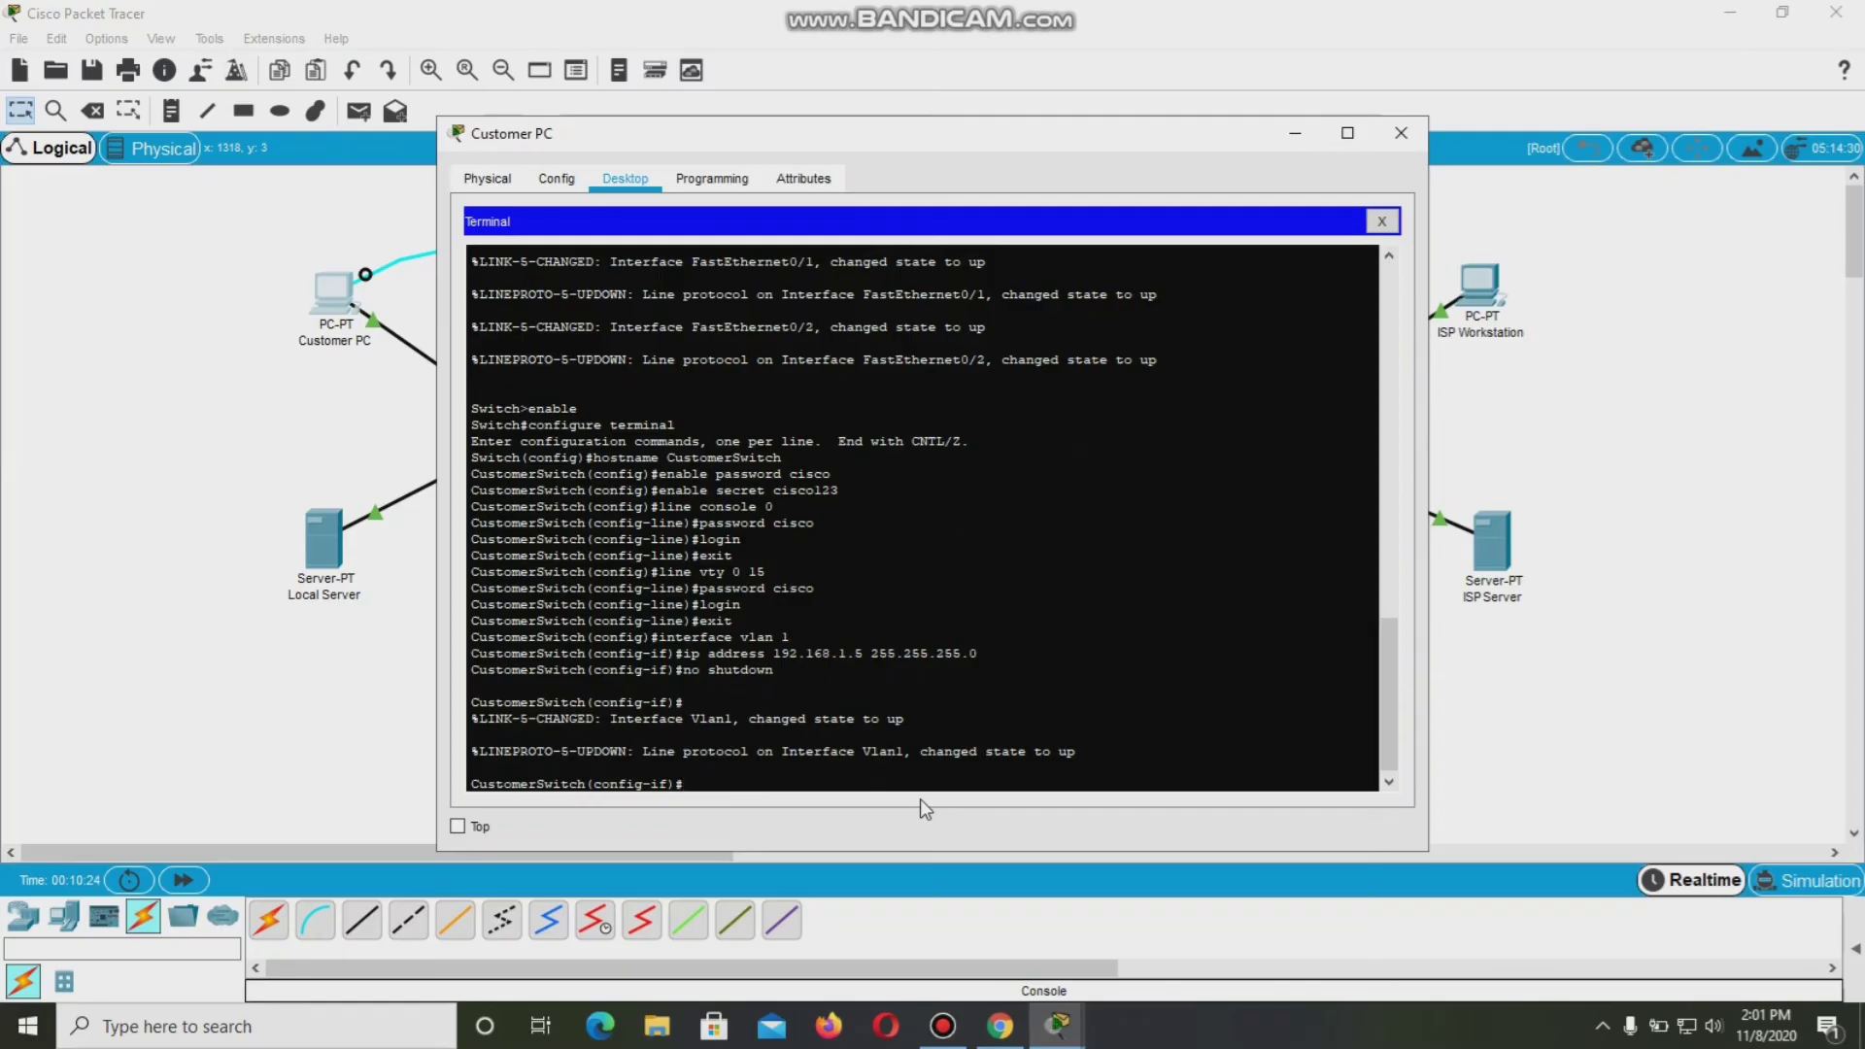
pyautogui.write('exit')
pyautogui.press('Return')
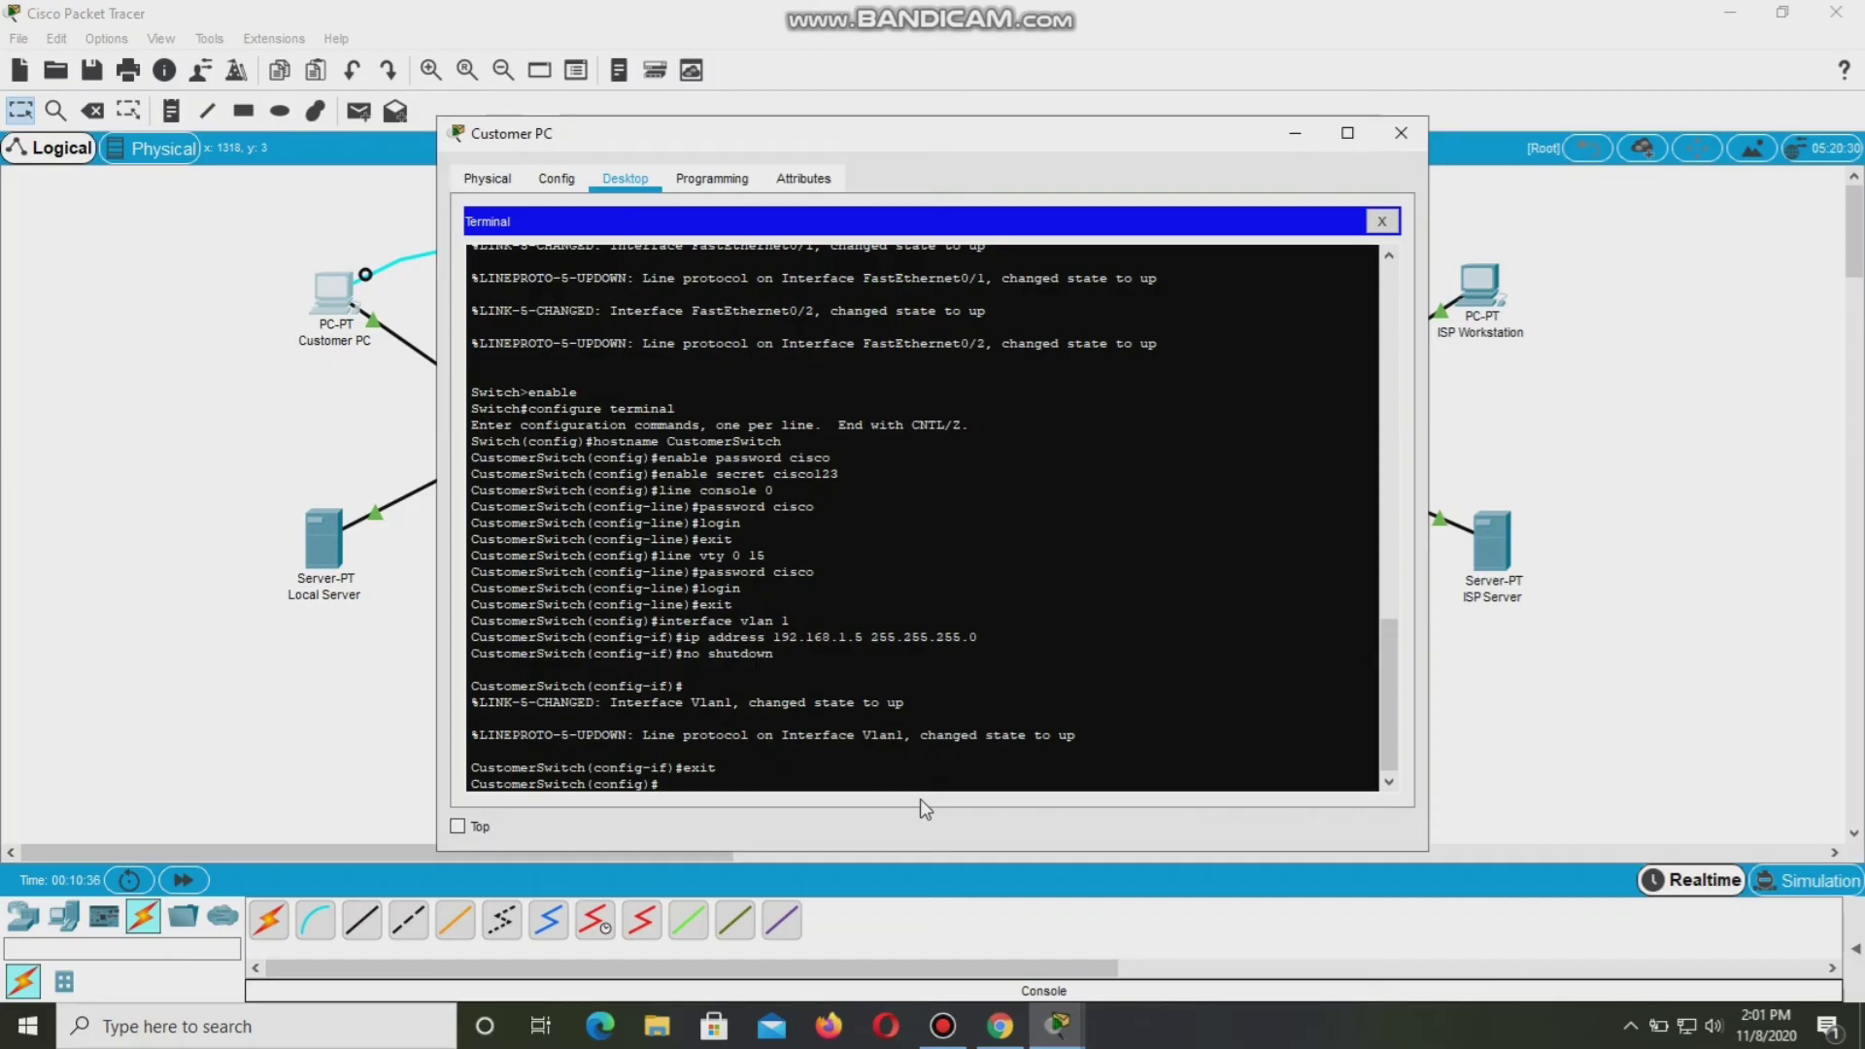
pyautogui.write('ip default-gateway')
# Apply default gateway 192.168.1.1, end configuration mode, and ping 209.165.201.10.
pyautogui.write('192.168.1.1')
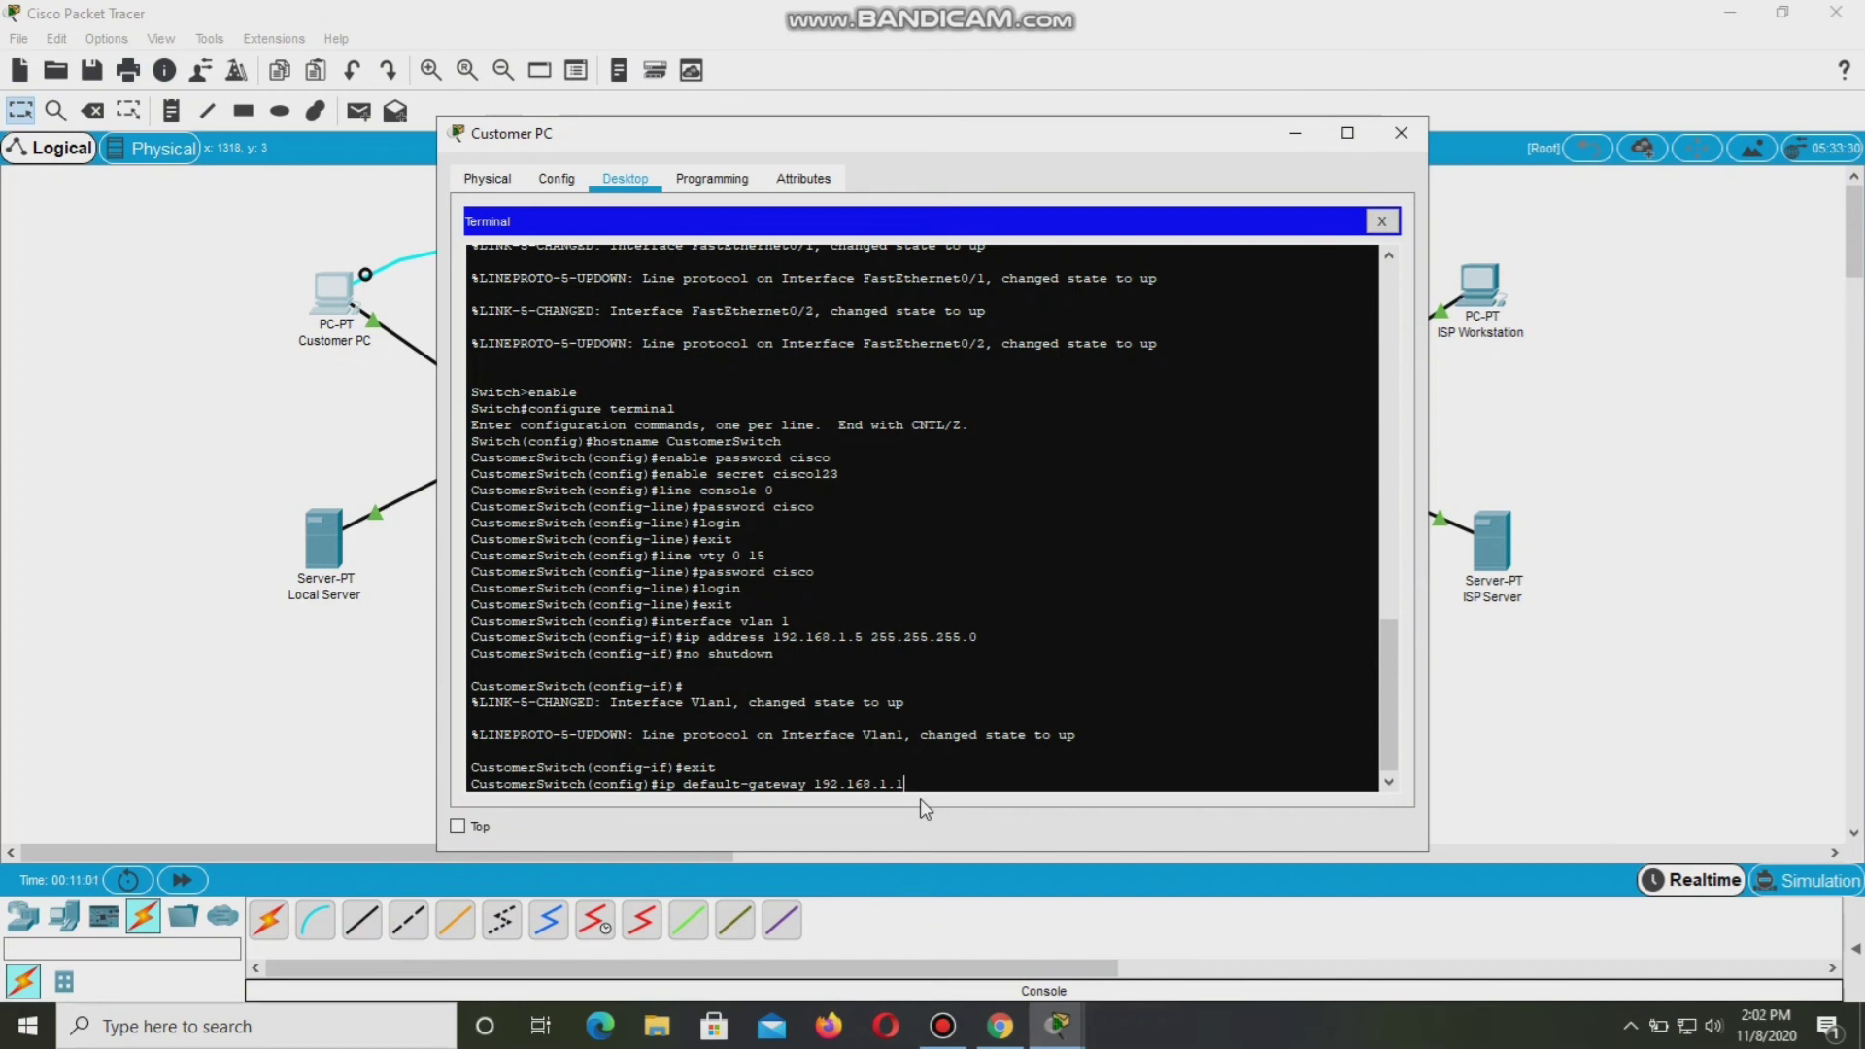
pyautogui.press('Return')
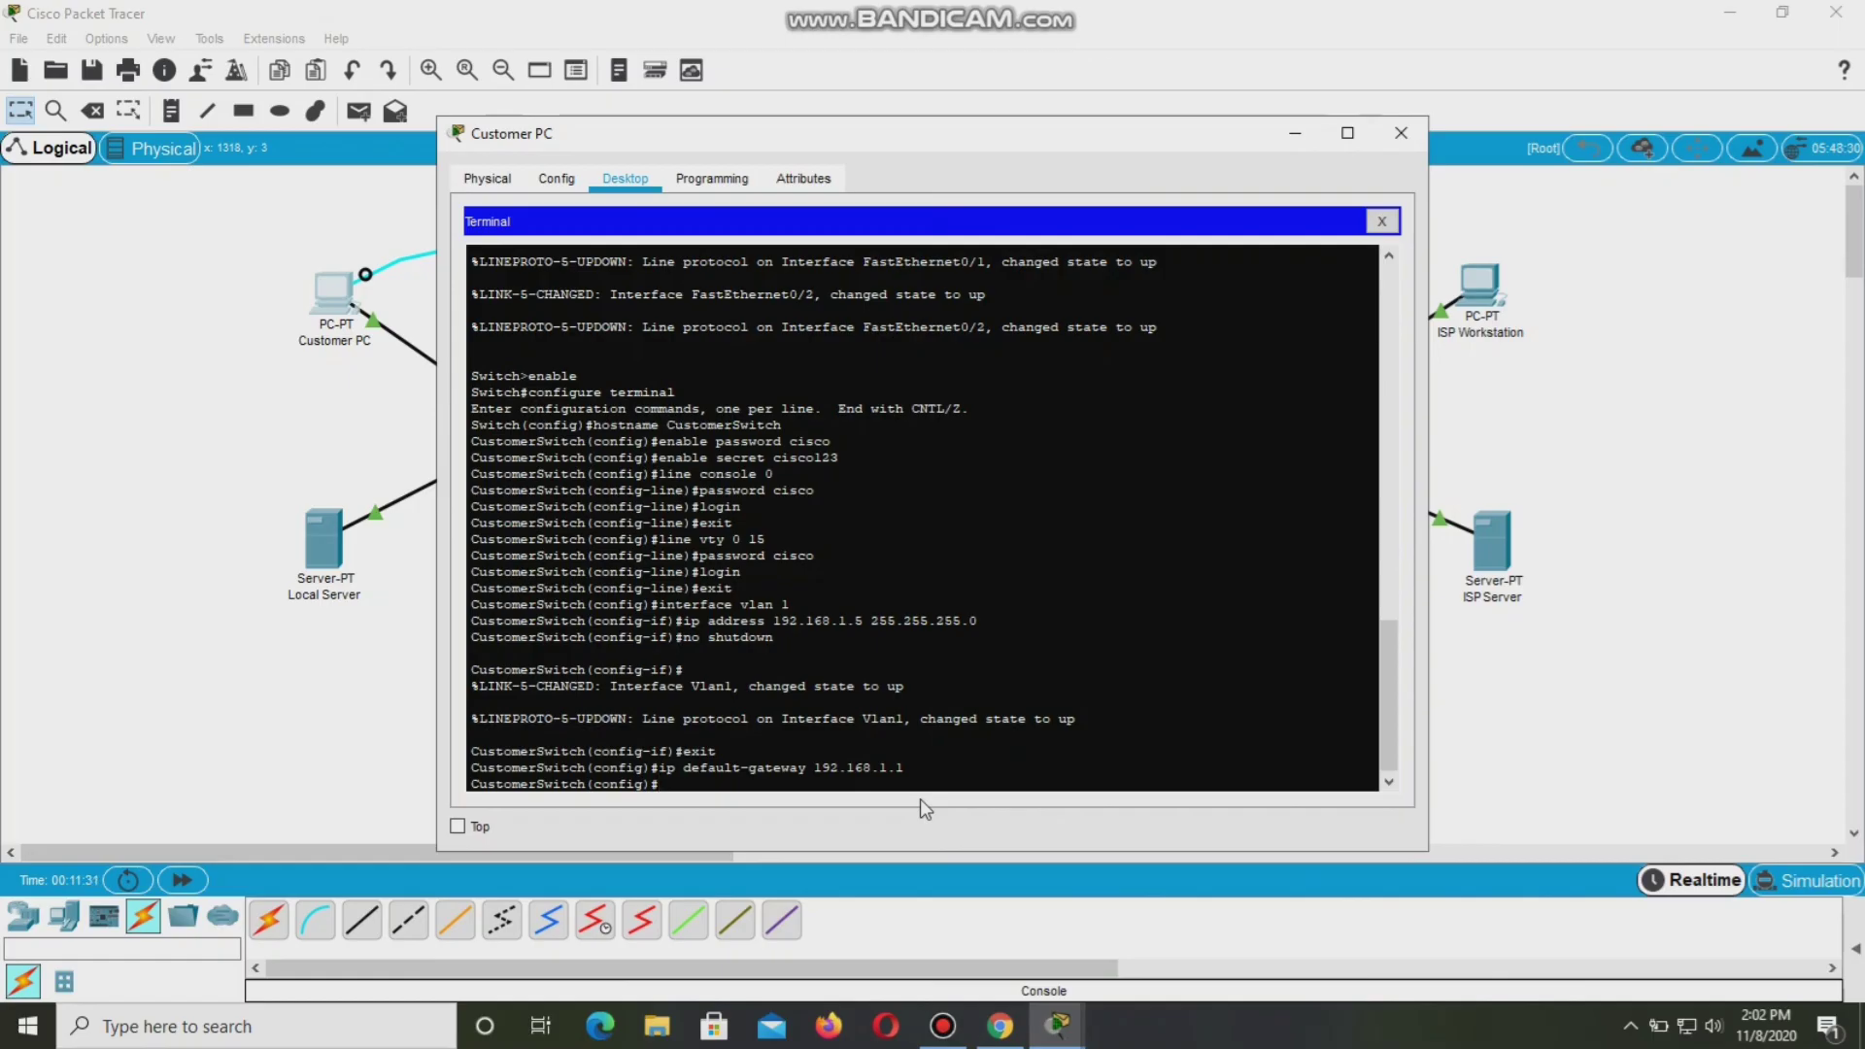
pyautogui.write('end')
pyautogui.press('Return')
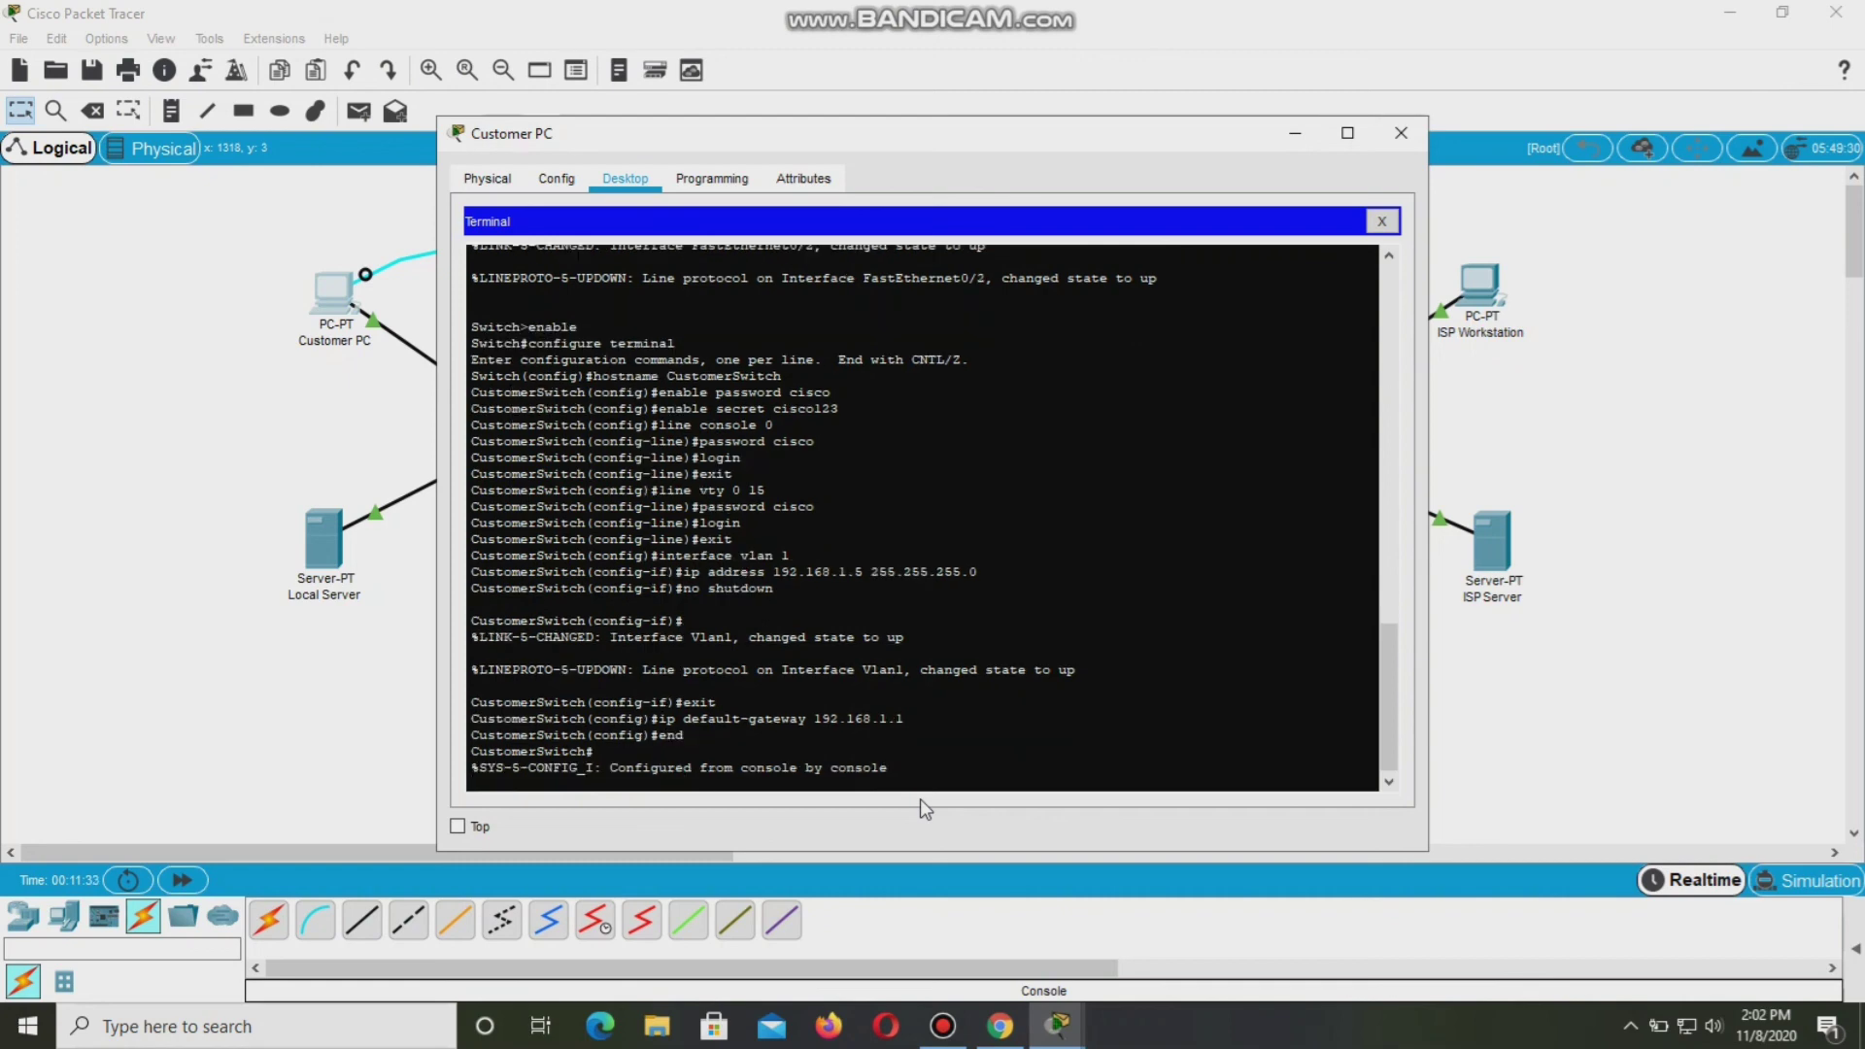
pyautogui.press('Return')
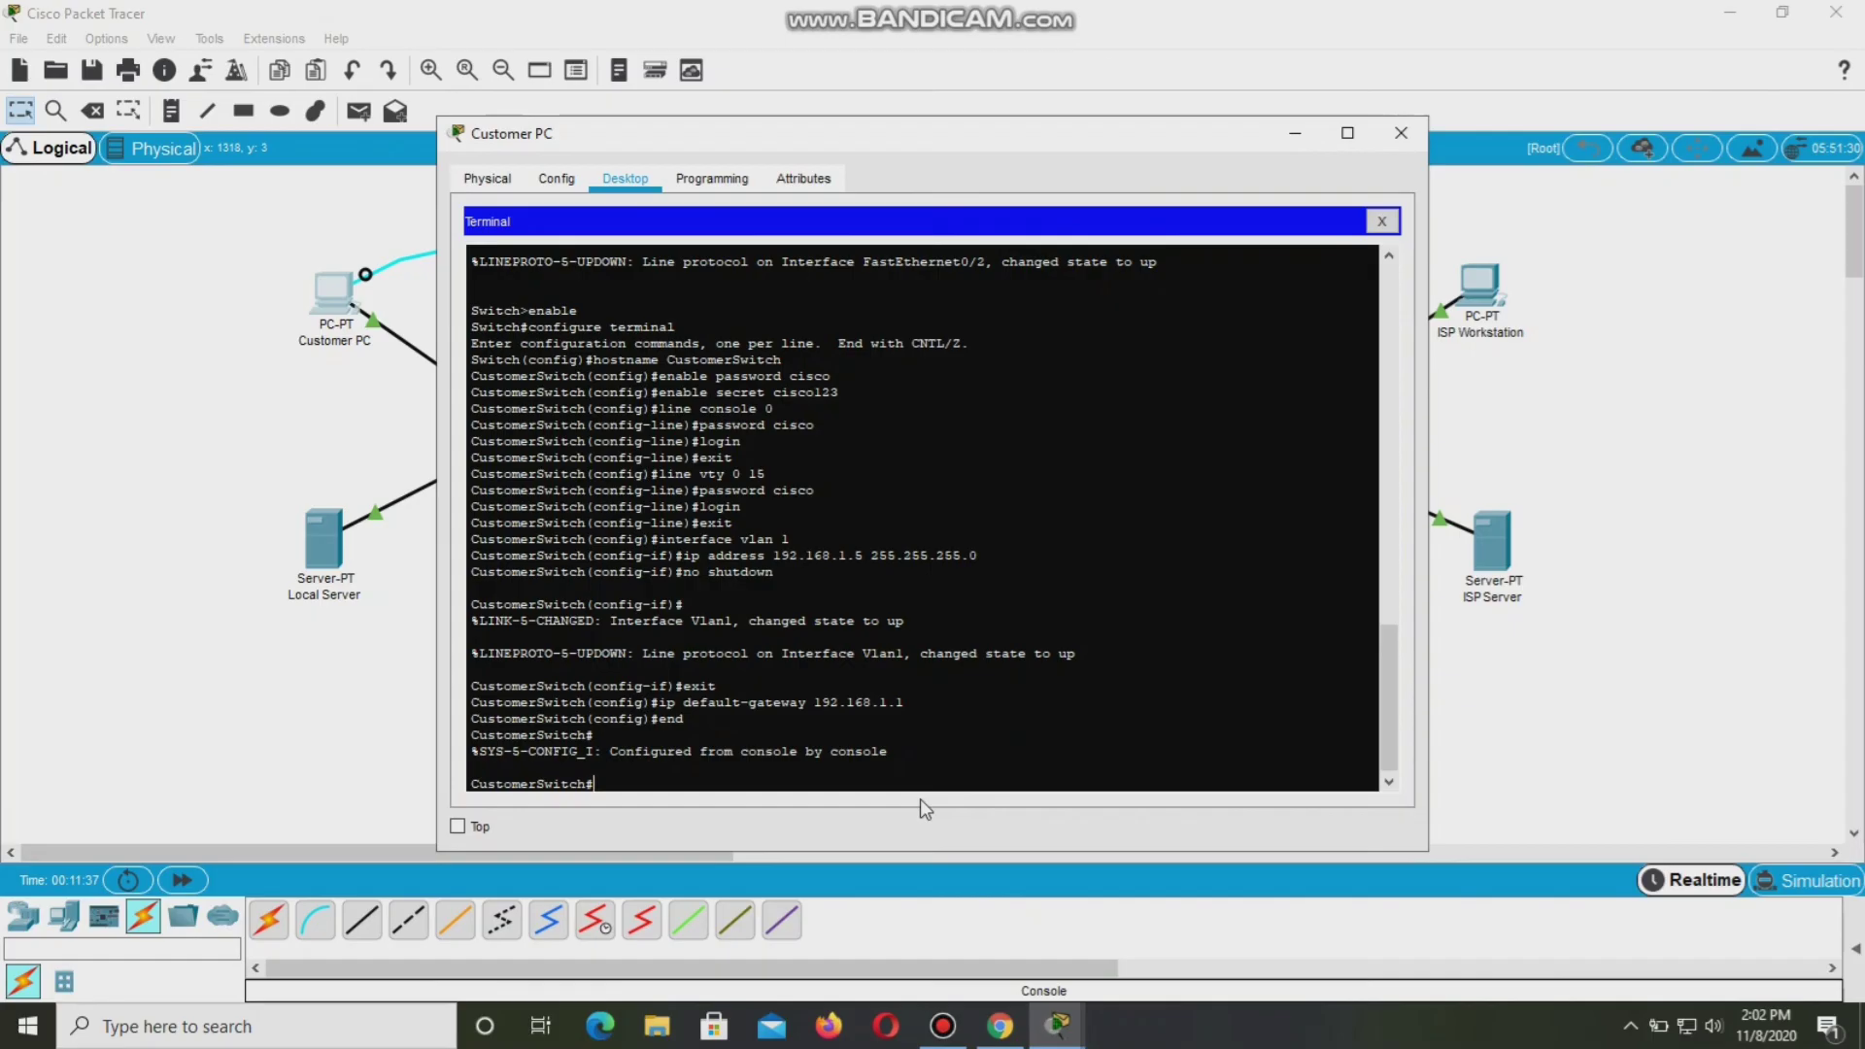
pyautogui.write('ping 209.165.201.10')
pyautogui.press('Return')
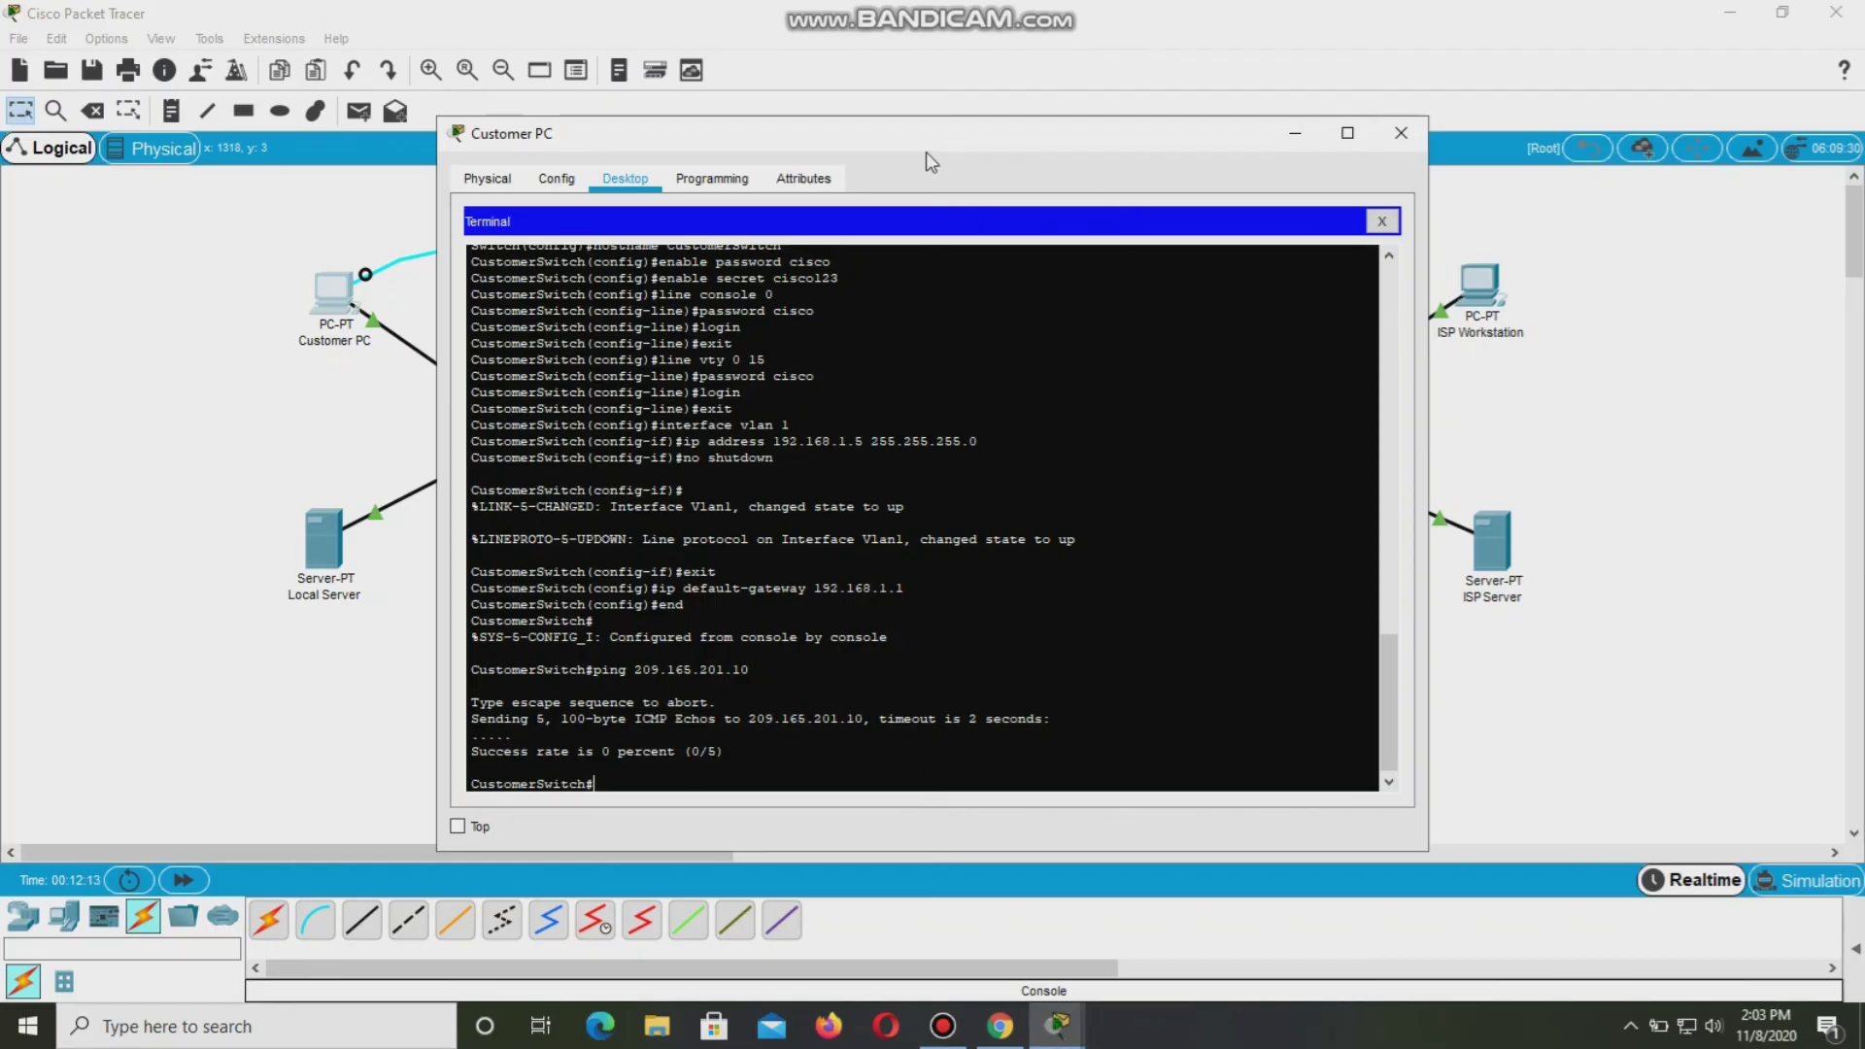
# Shift the Customer PC window slightly lower while the ping finishes at 0/5.
pyautogui.moveTo(936, 150)
pyautogui.mouseDown()
pyautogui.moveTo(957, 212)
pyautogui.moveTo(939, 207)
pyautogui.moveTo(948, 139)
pyautogui.mouseUp()
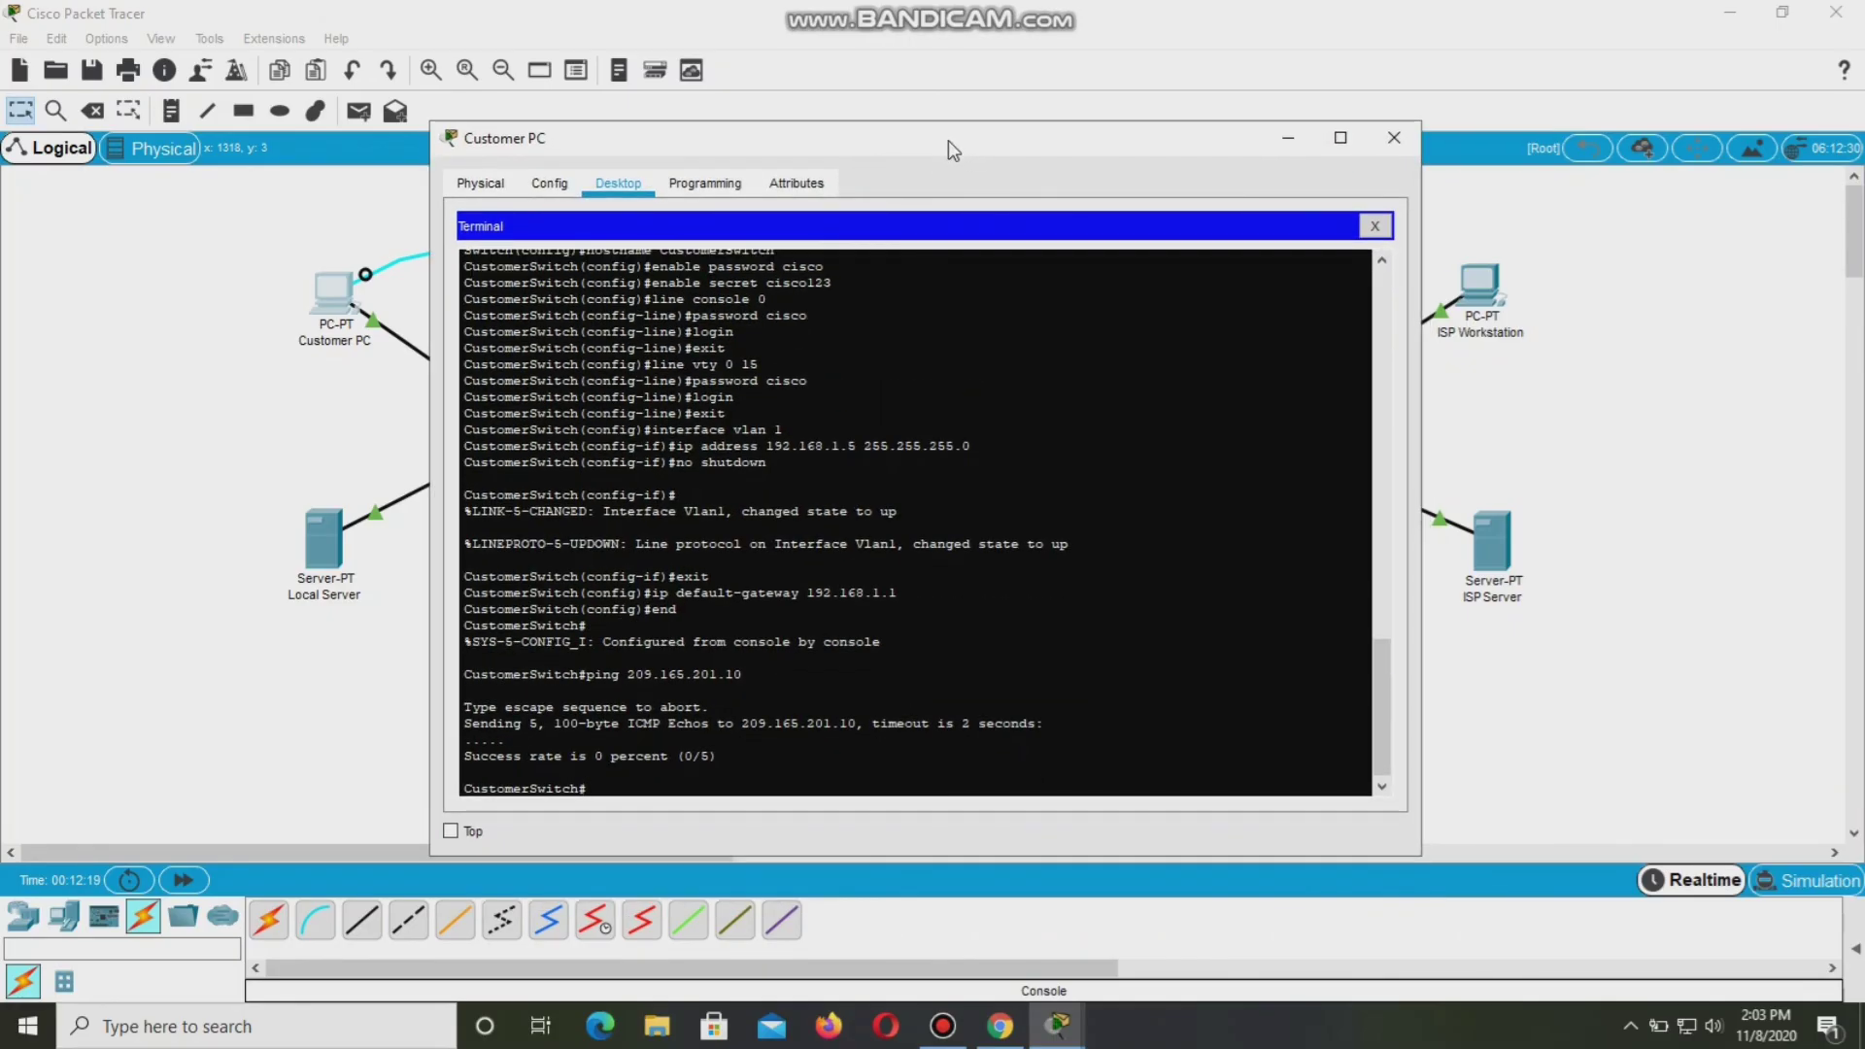